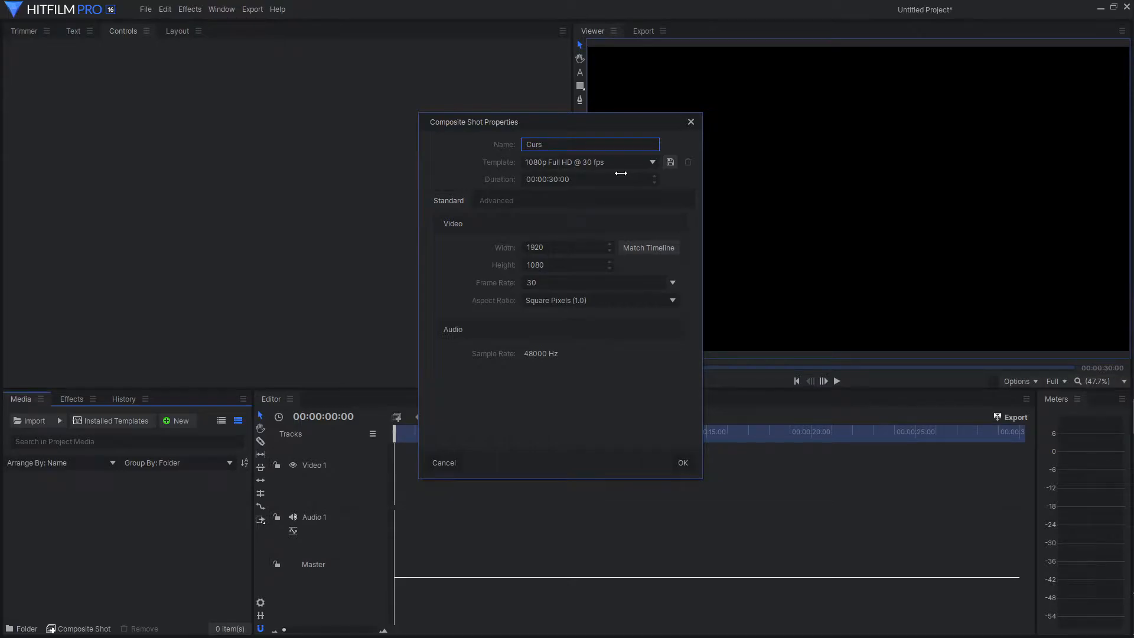
# Create a composite shot named Curseur with a width of 70 and a height of 100 pixels.
pyautogui.moveTo(560, 246); pyautogui.dragTo(477, 245)
pyautogui.click(550, 251)
pyautogui.write('70')
pyautogui.click(535, 264)
pyautogui.write('10')
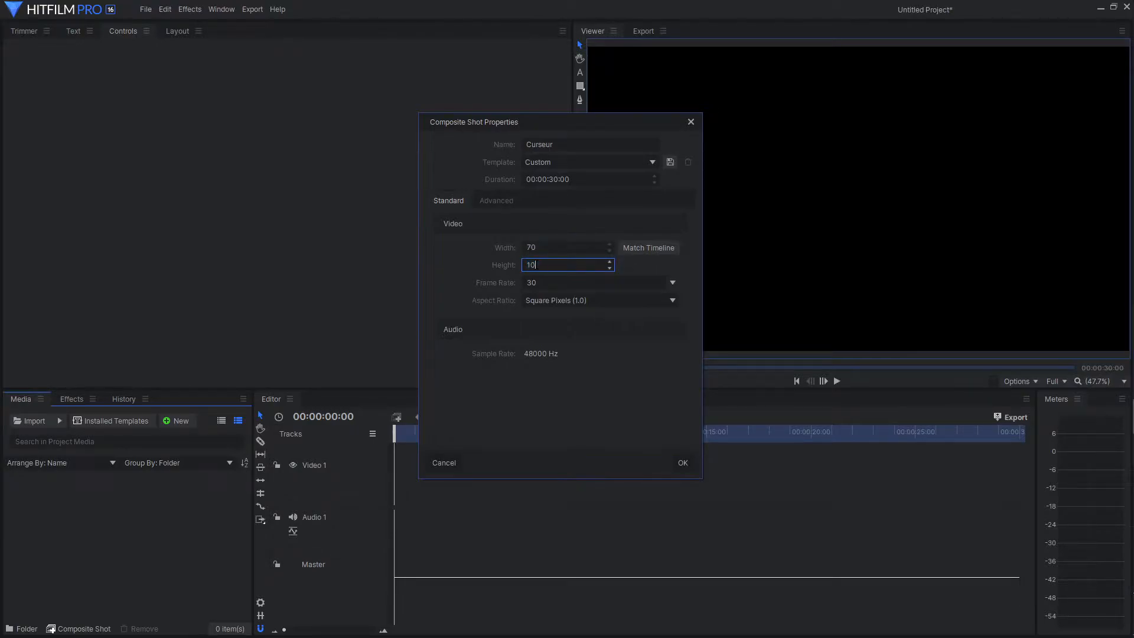
pyautogui.write('0')
pyautogui.click(683, 462)
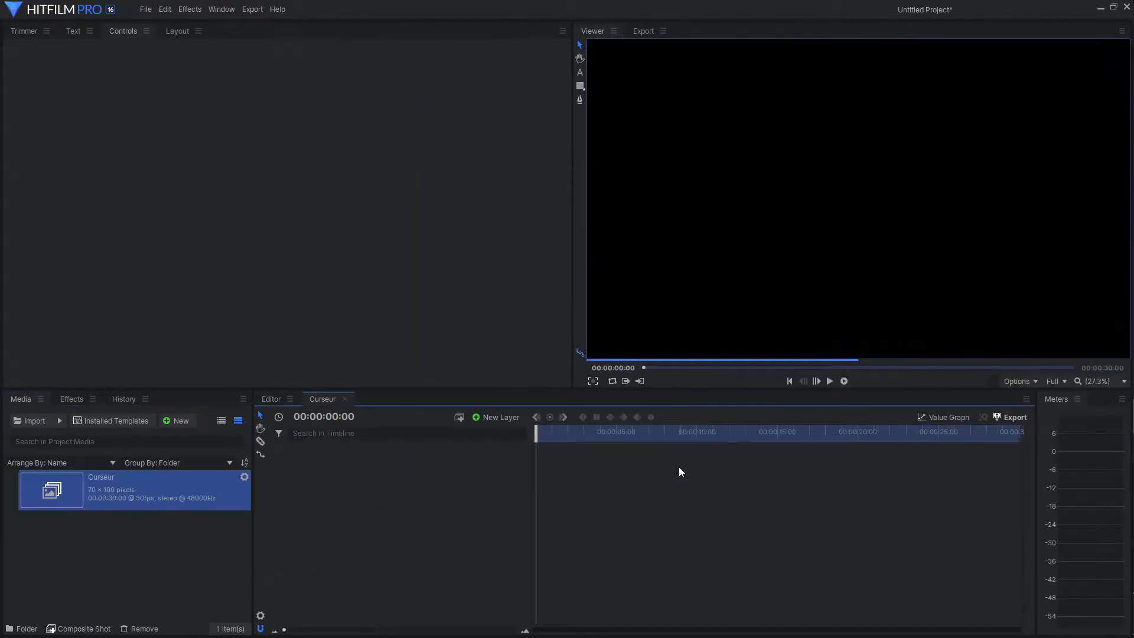
# Add a 70 × 100 plane layer in pure green (#00ff00) to the Curseur composite shot.
pyautogui.click(483, 417)
pyautogui.click(494, 431)
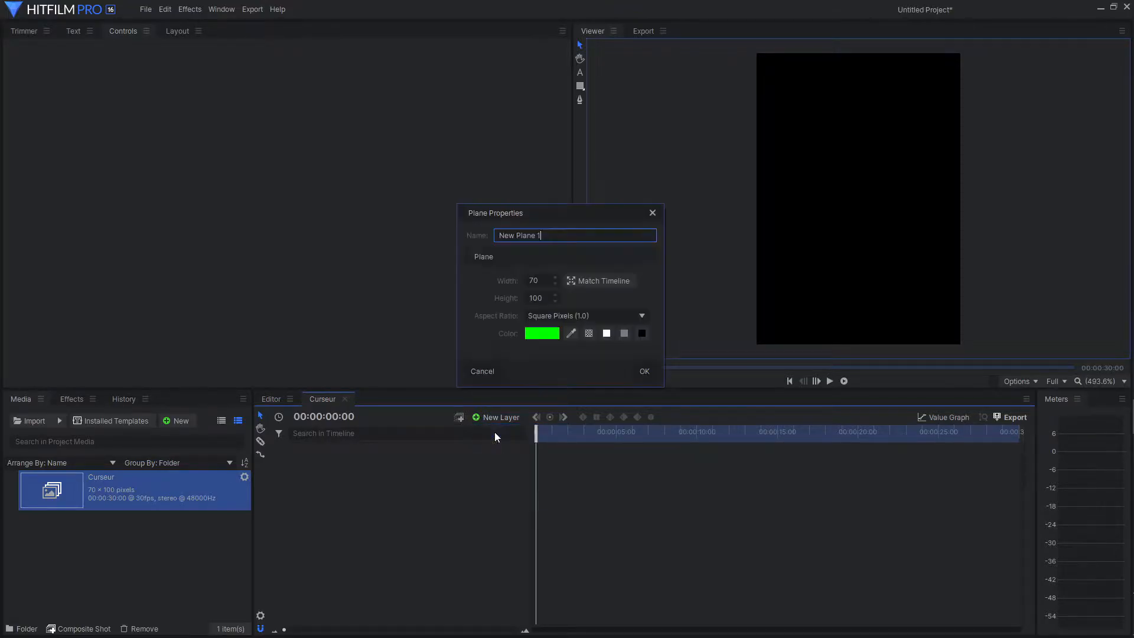
pyautogui.click(545, 334)
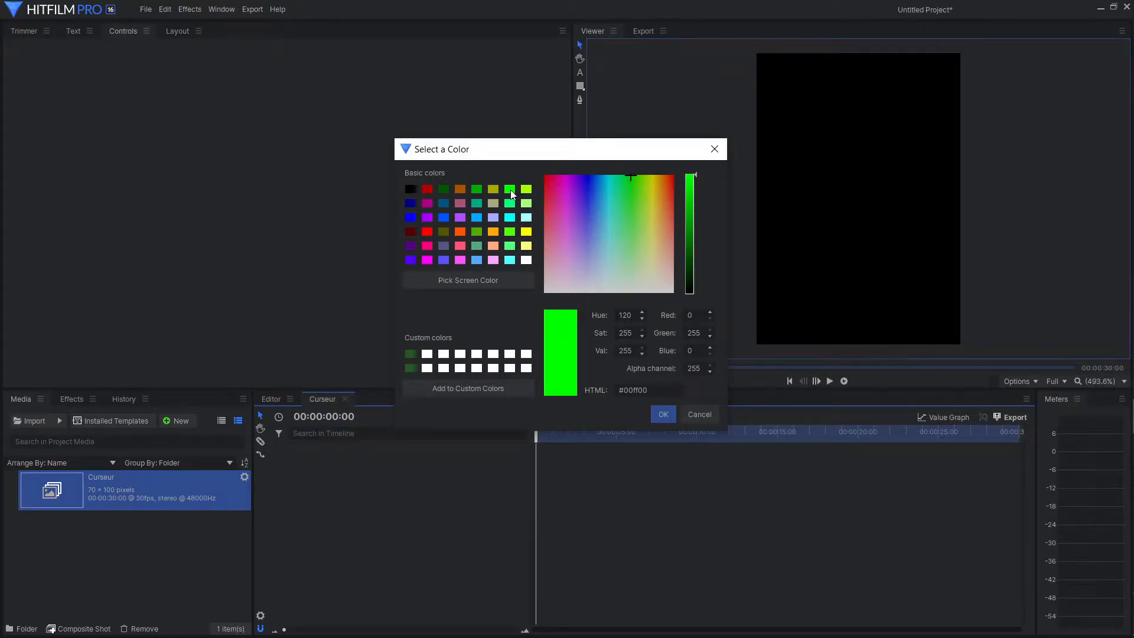
pyautogui.click(662, 415)
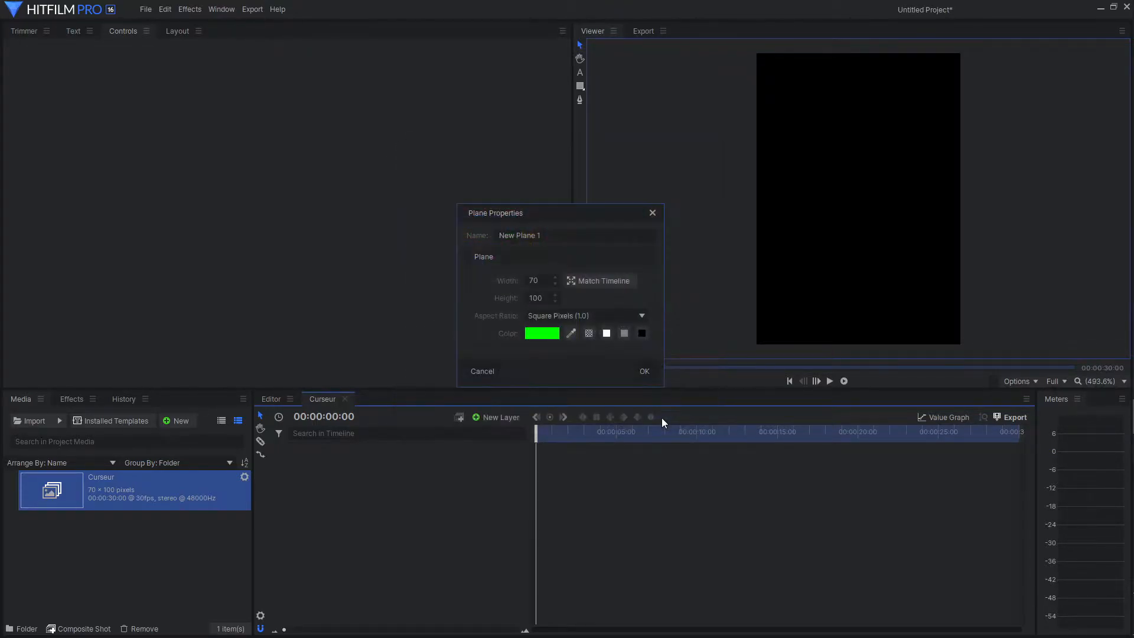
pyautogui.click(649, 372)
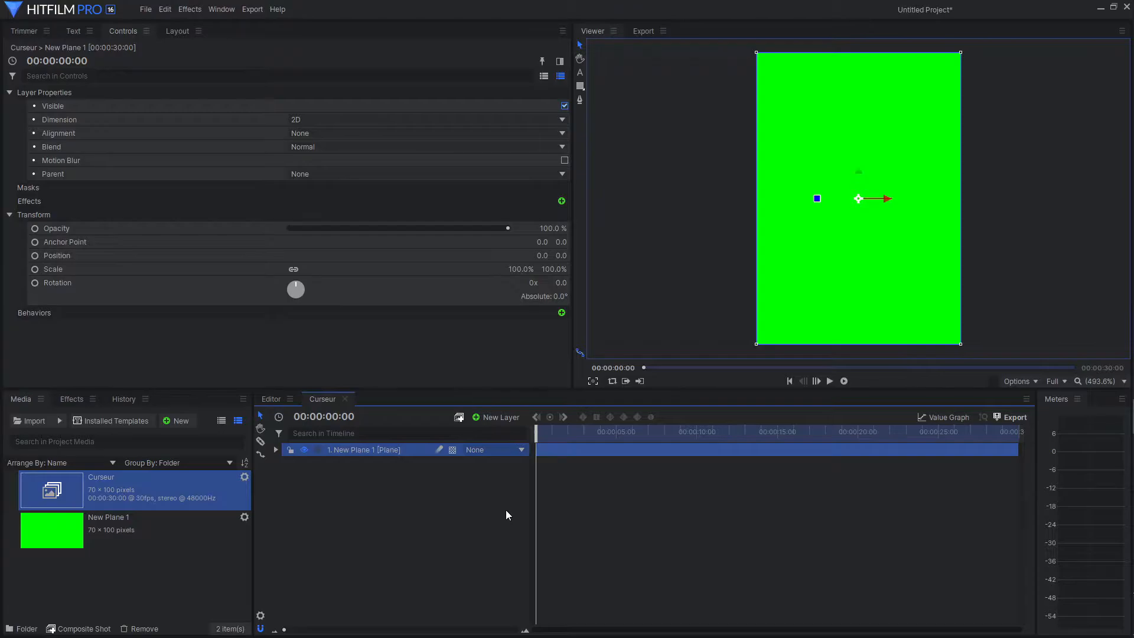
# Keyframe the plane's opacity from the first frame, alternating between full and transparent about every half second, so it blinks.
pyautogui.click(275, 451)
pyautogui.click(287, 490)
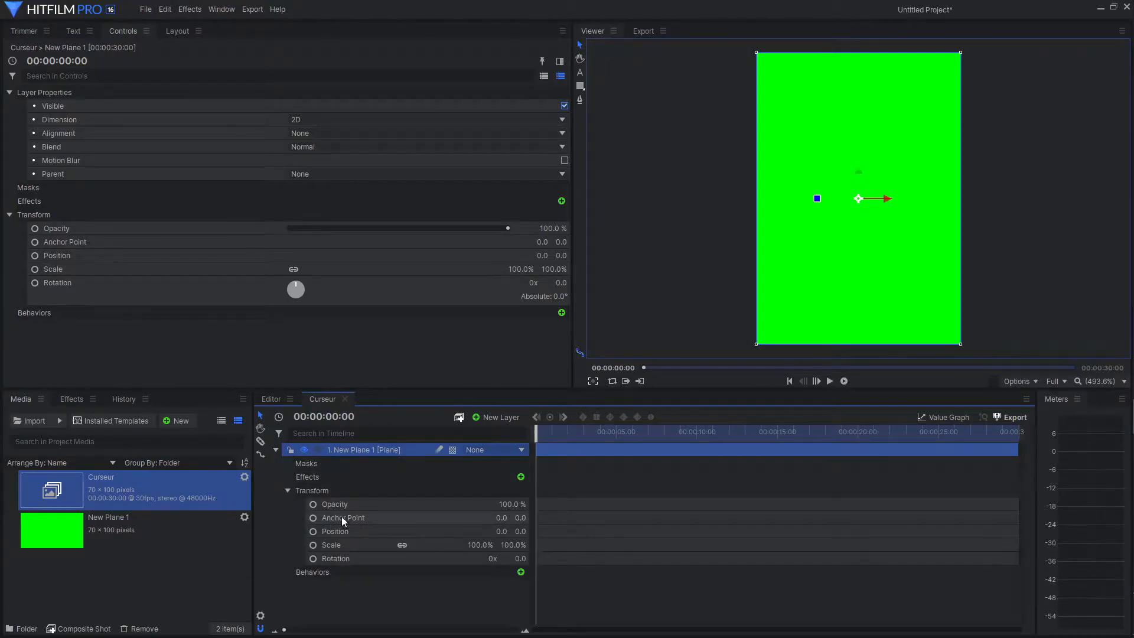
pyautogui.click(313, 504)
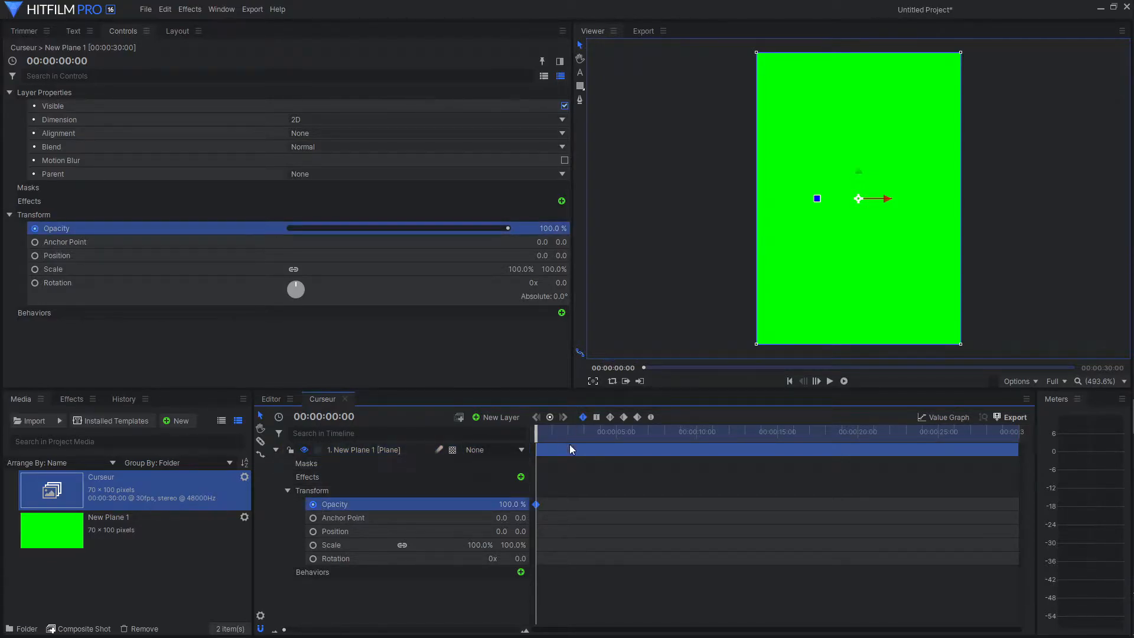
pyautogui.scroll(5, 670, 574)
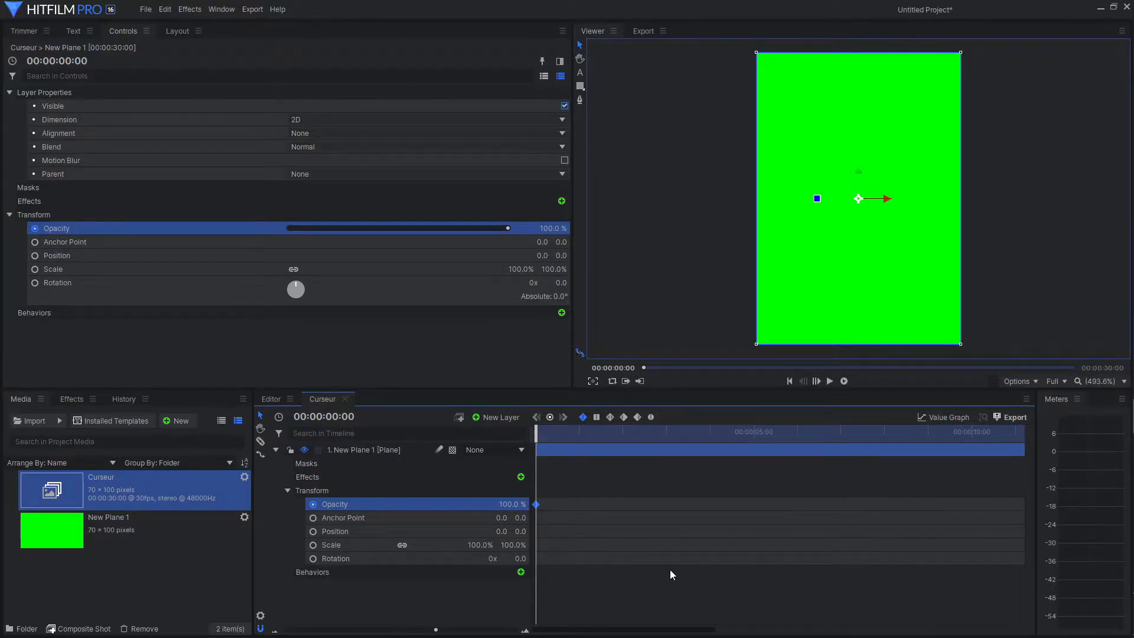
pyautogui.moveTo(539, 436); pyautogui.dragTo(558, 437)
pyautogui.moveTo(512, 505); pyautogui.dragTo(454, 504)
pyautogui.moveTo(558, 436); pyautogui.dragTo(580, 437)
pyautogui.moveTo(511, 504); pyautogui.dragTo(570, 504)
pyautogui.moveTo(580, 437); pyautogui.dragTo(601, 436)
pyautogui.moveTo(509, 504); pyautogui.dragTo(450, 504)
pyautogui.moveTo(602, 436); pyautogui.dragTo(623, 437)
# Copy the plane's opacity keyframes and paste them repeatedly along the timeline up to about 00:00:24:00.
pyautogui.moveTo(610, 480); pyautogui.dragTo(526, 537)
pyautogui.hotkey('ctrl', 'c')
pyautogui.hotkey('ctrl', 'v')
pyautogui.moveTo(622, 436); pyautogui.dragTo(525, 540)
pyautogui.hotkey('ctrl', 'v')
pyautogui.hotkey('ctrl', 'c')
pyautogui.hotkey('ctrl', 'v')
pyautogui.moveTo(797, 440); pyautogui.dragTo(940, 454)
pyautogui.click(275, 450)
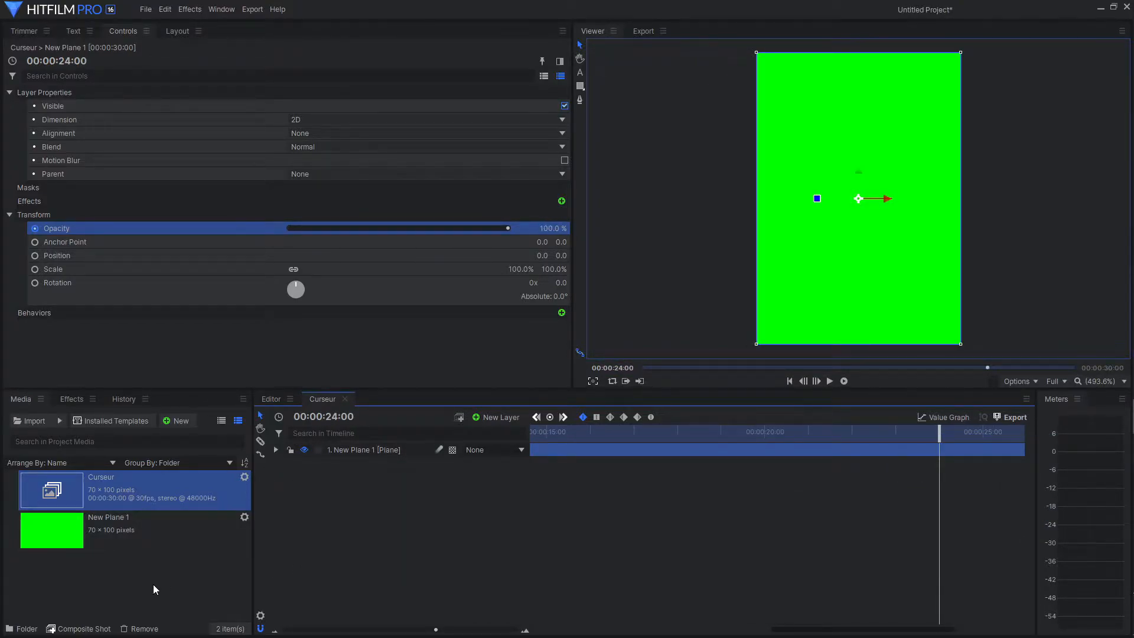
# Create a second composite shot named Texte défilant at 1920 × 1080 pixels.
pyautogui.rightClick(122, 569)
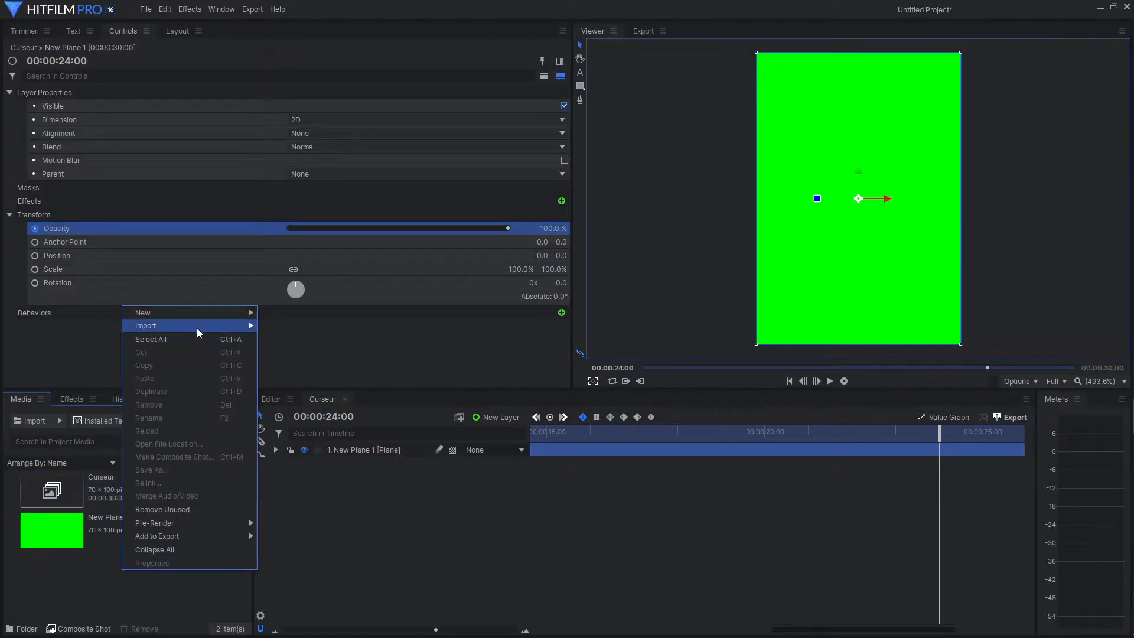
pyautogui.moveTo(200, 317)
pyautogui.click(288, 310)
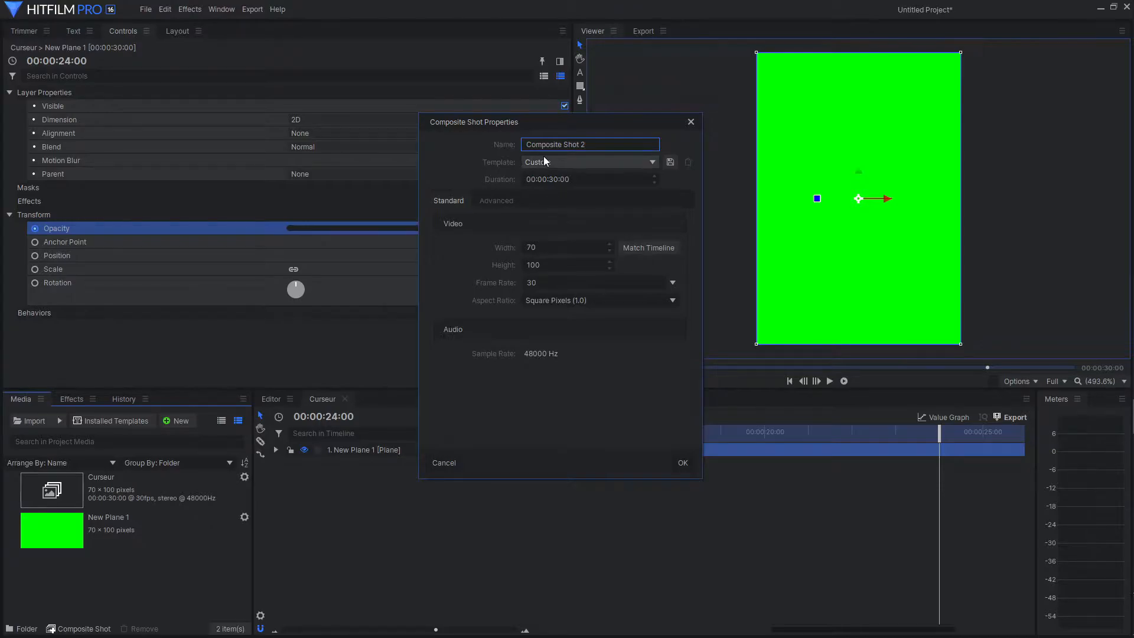
pyautogui.hotkey('ctrl', 'a')
pyautogui.write('T')
pyautogui.click(534, 248)
pyautogui.write('1920')
pyautogui.press('Tab')
pyautogui.write('10')
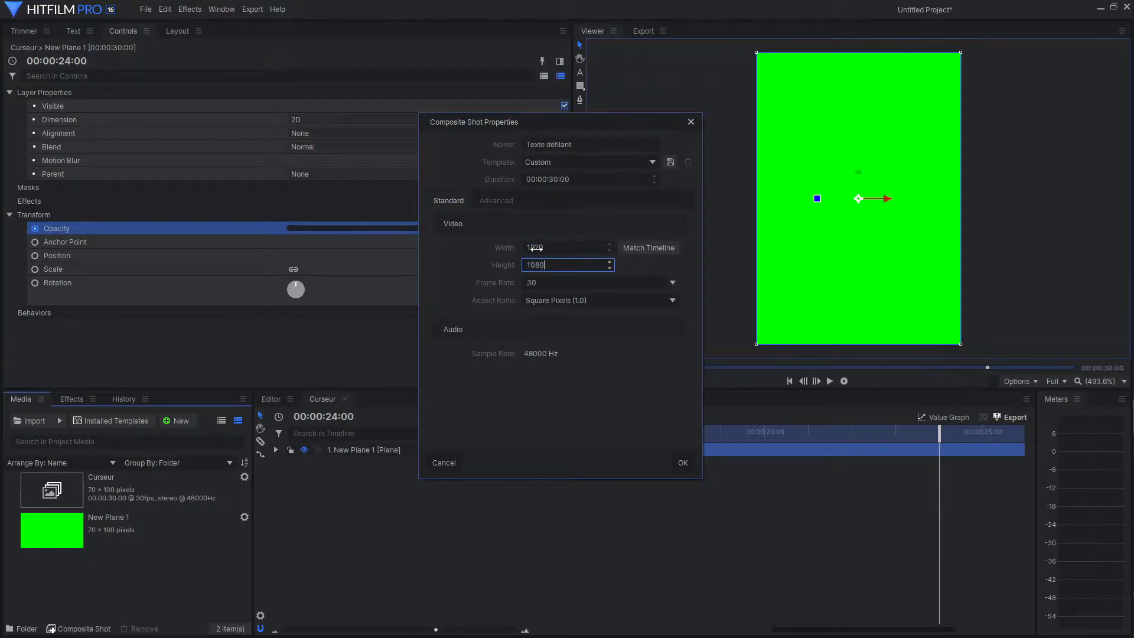
pyautogui.click(682, 462)
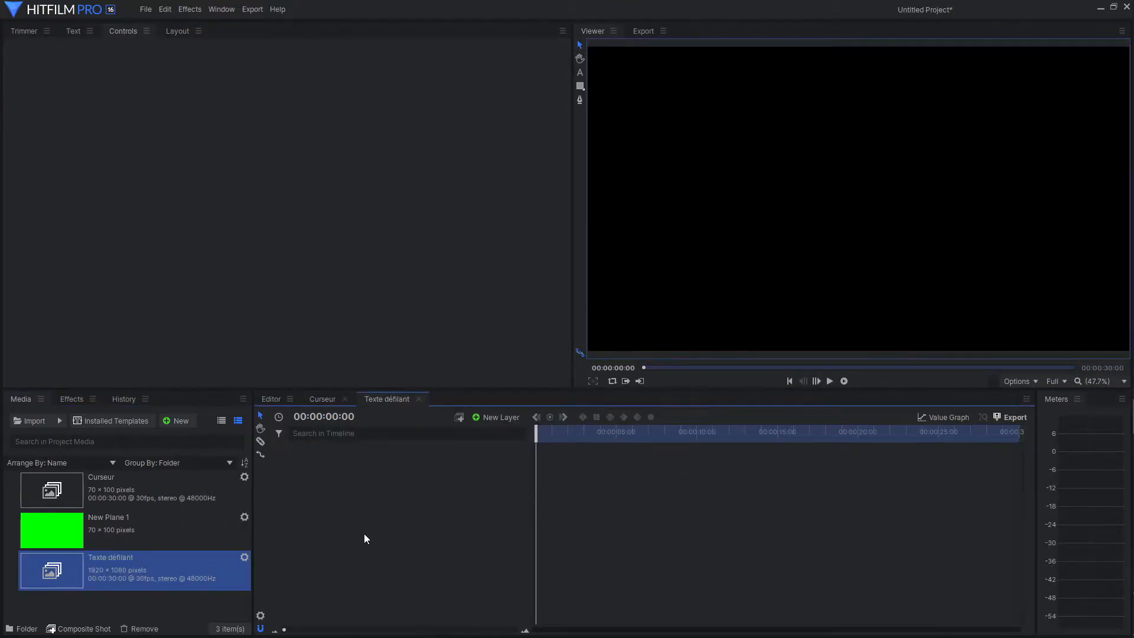
# Start a text layer near the frame's upper-left corner with the Century Schoolbook font at size 86.
pyautogui.click(581, 72)
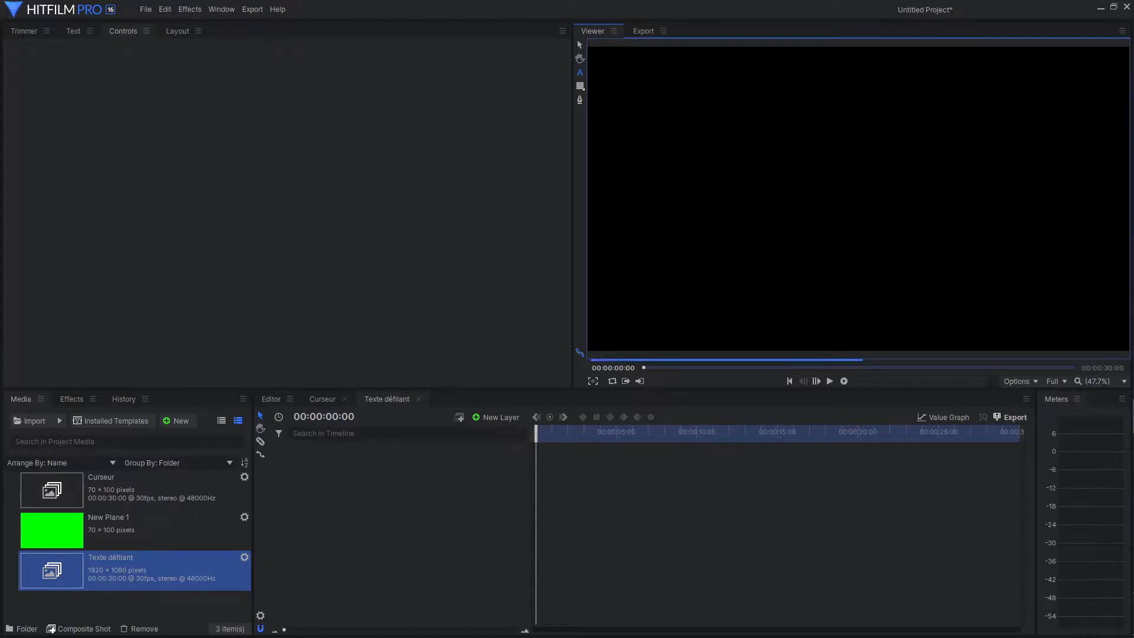
pyautogui.click(606, 87)
pyautogui.click(68, 31)
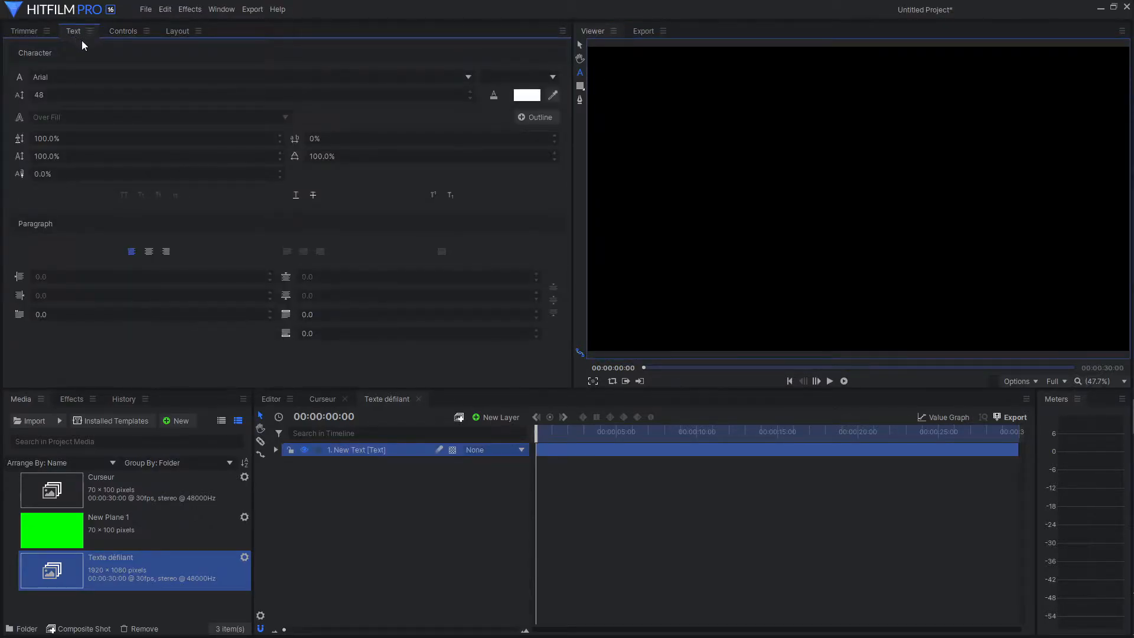
pyautogui.click(81, 76)
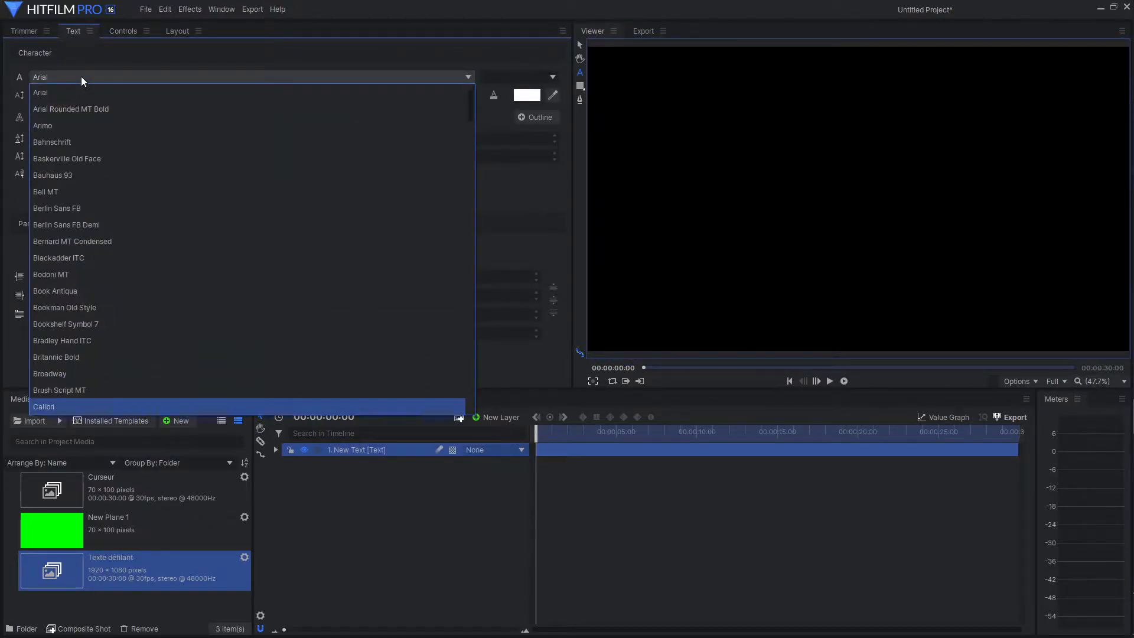
pyautogui.scroll(-3, 107, 327)
pyautogui.scroll(-3, 108, 327)
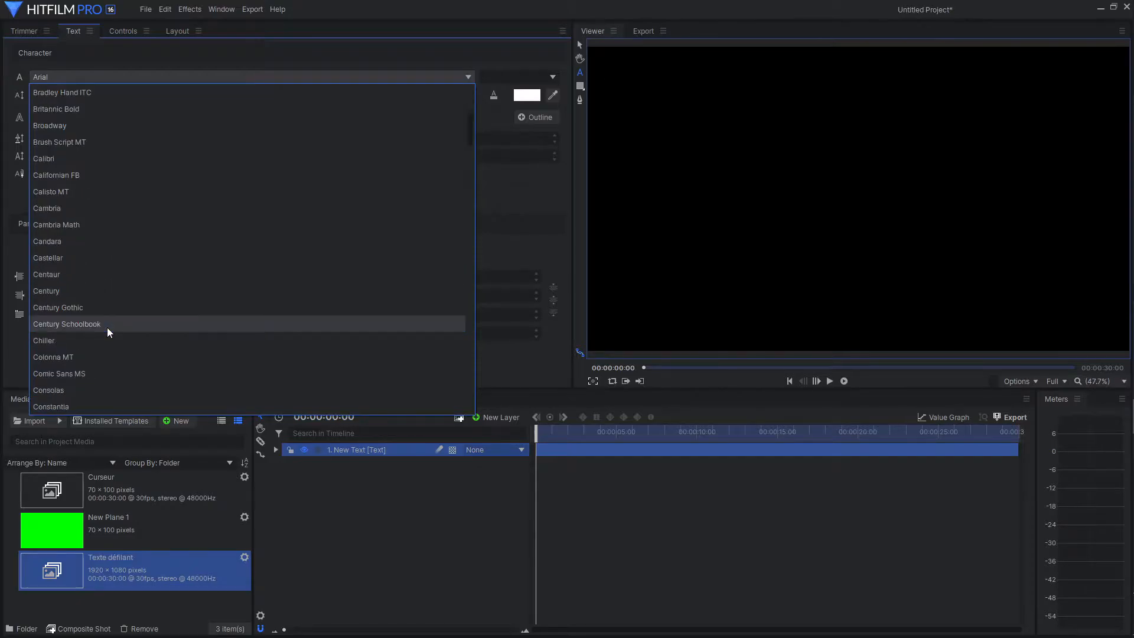
pyautogui.click(106, 324)
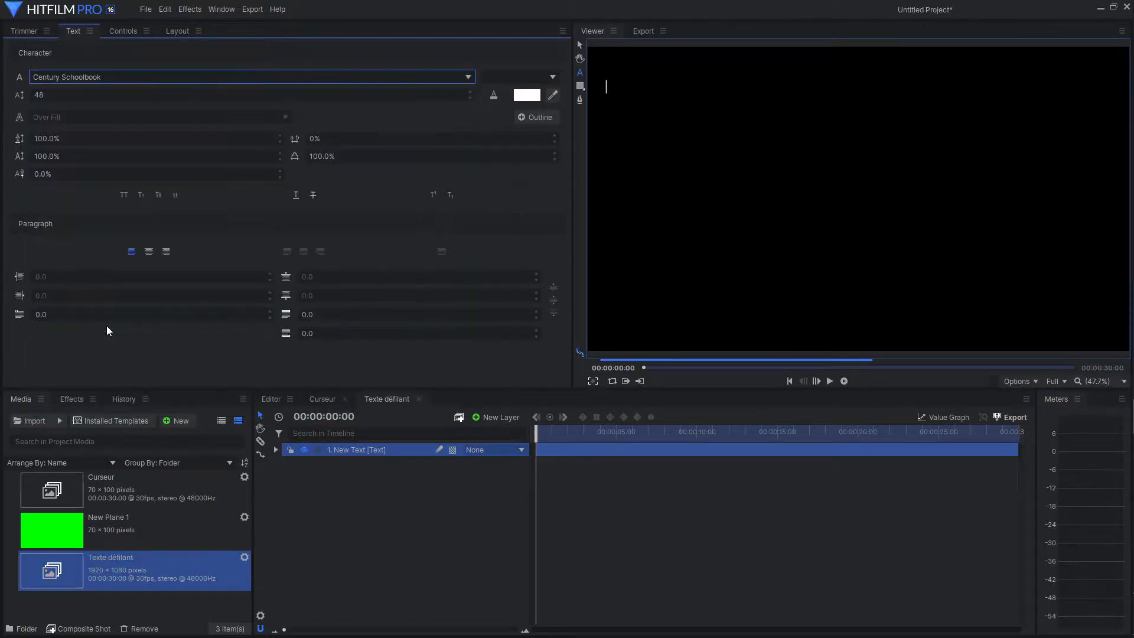
pyautogui.click(70, 95)
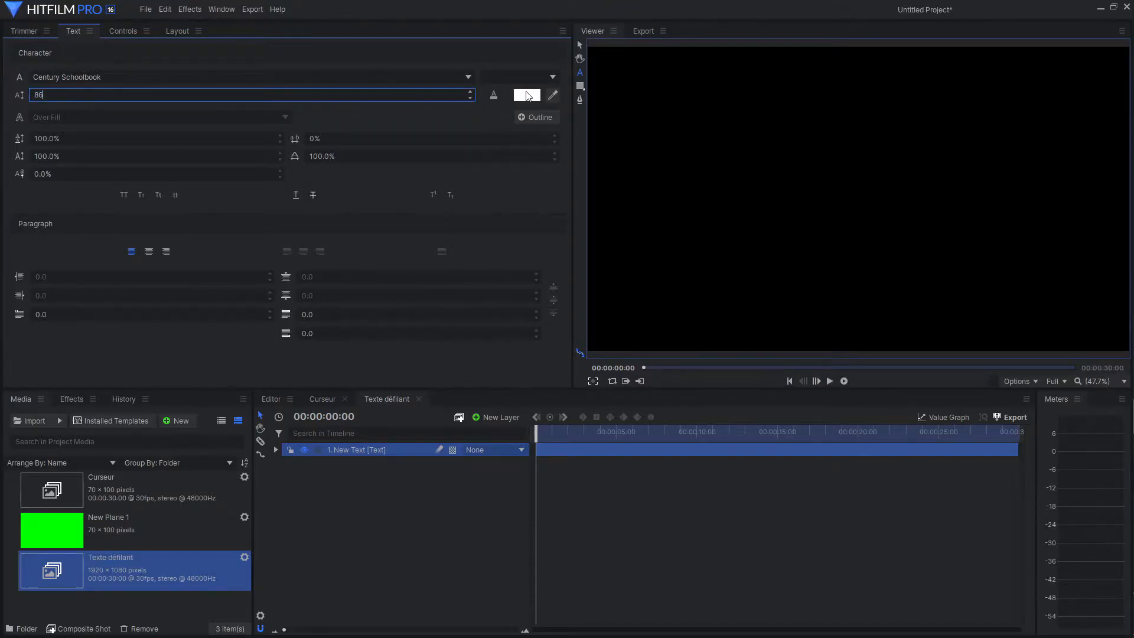
pyautogui.write('86')
# Set the text fill colour to a medium green with hue 90, saturation 255 and value 170 (#55aa00).
pyautogui.click(527, 95)
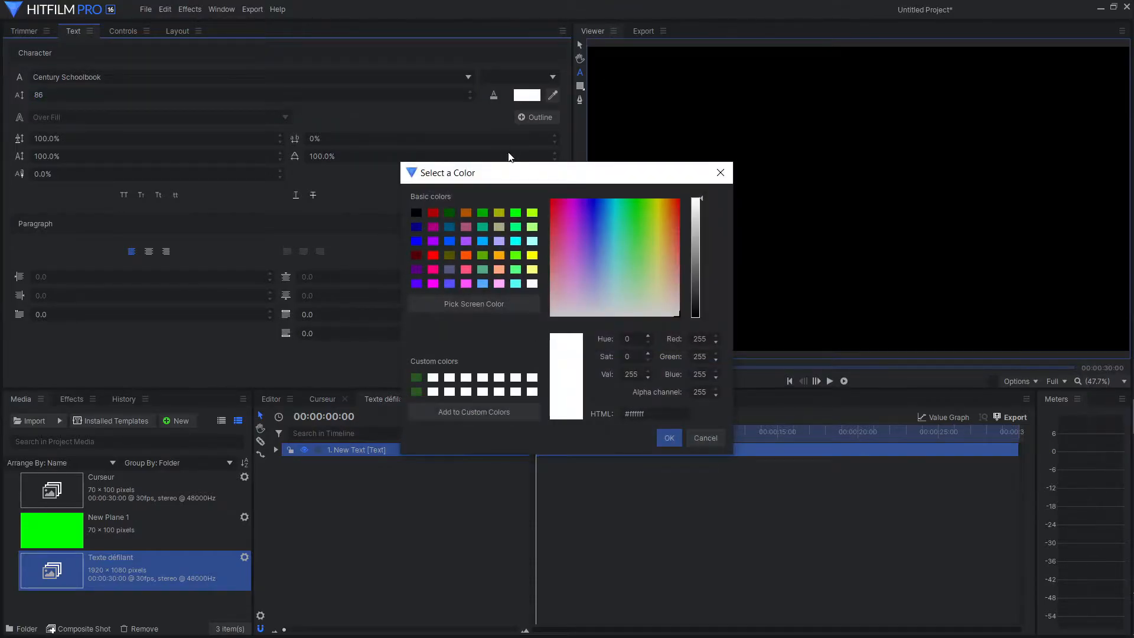
pyautogui.click(515, 214)
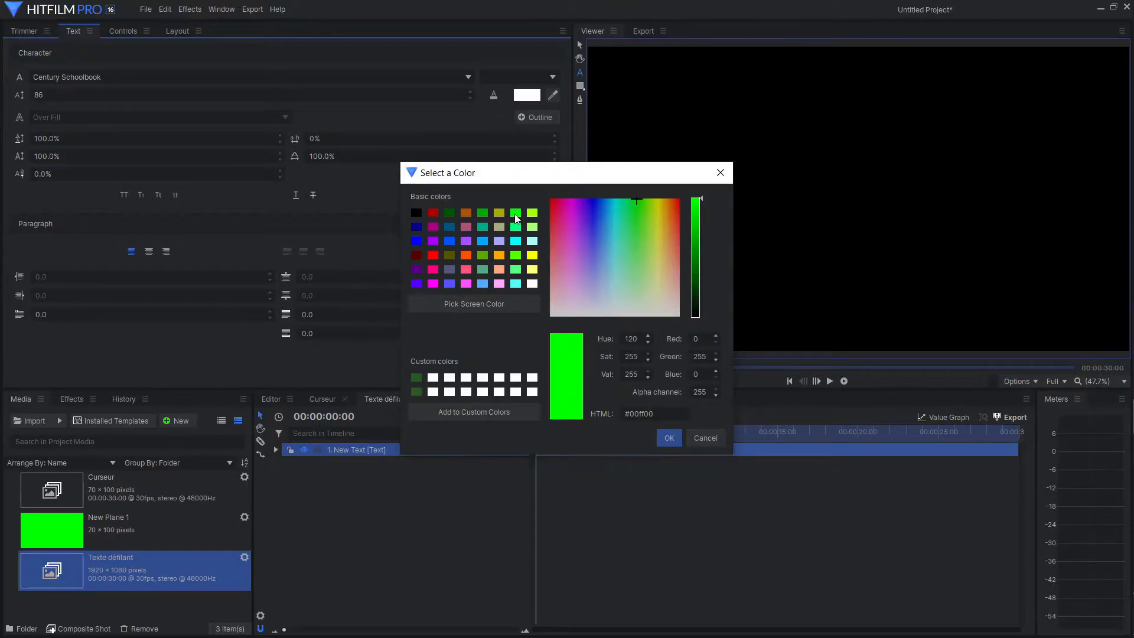
pyautogui.doubleClick(631, 338)
pyautogui.write('90')
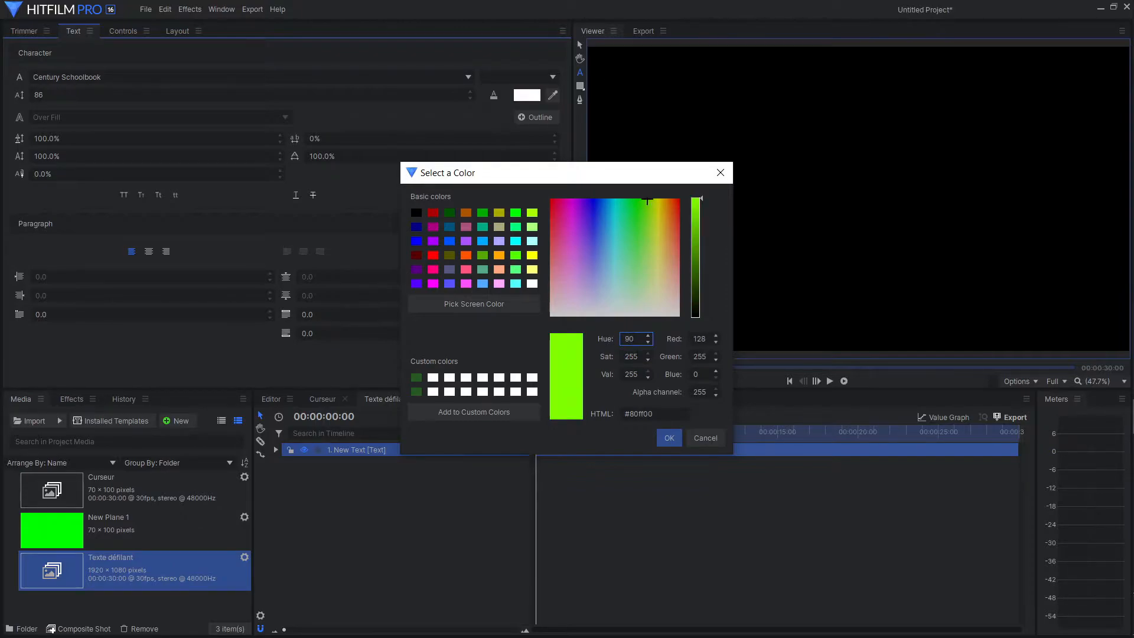
pyautogui.doubleClick(632, 374)
pyautogui.write('170')
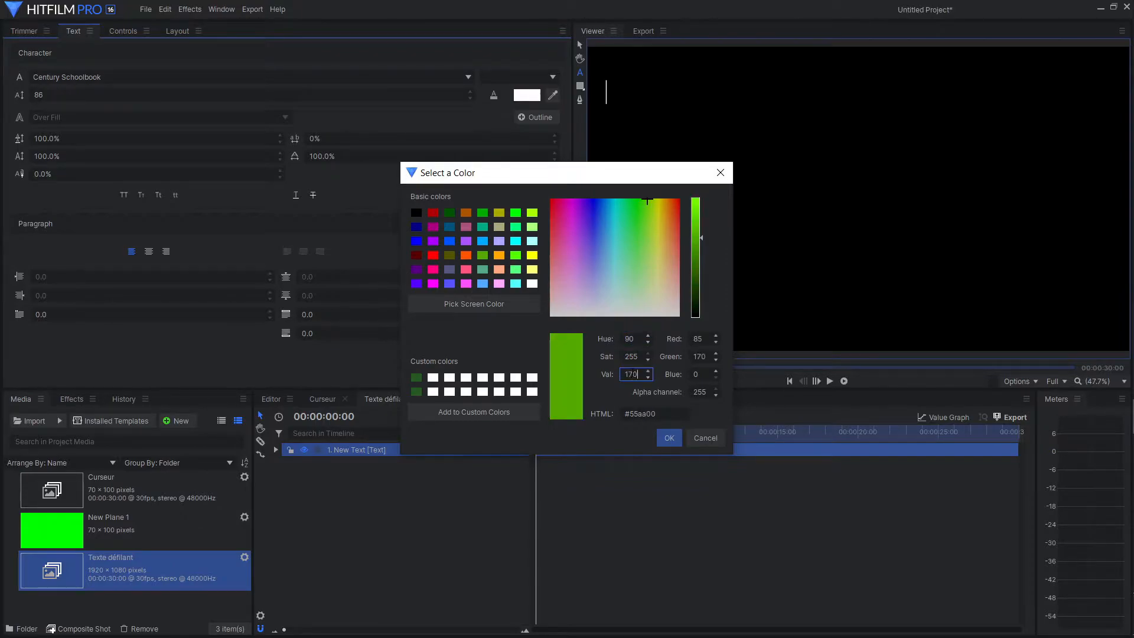
pyautogui.click(673, 438)
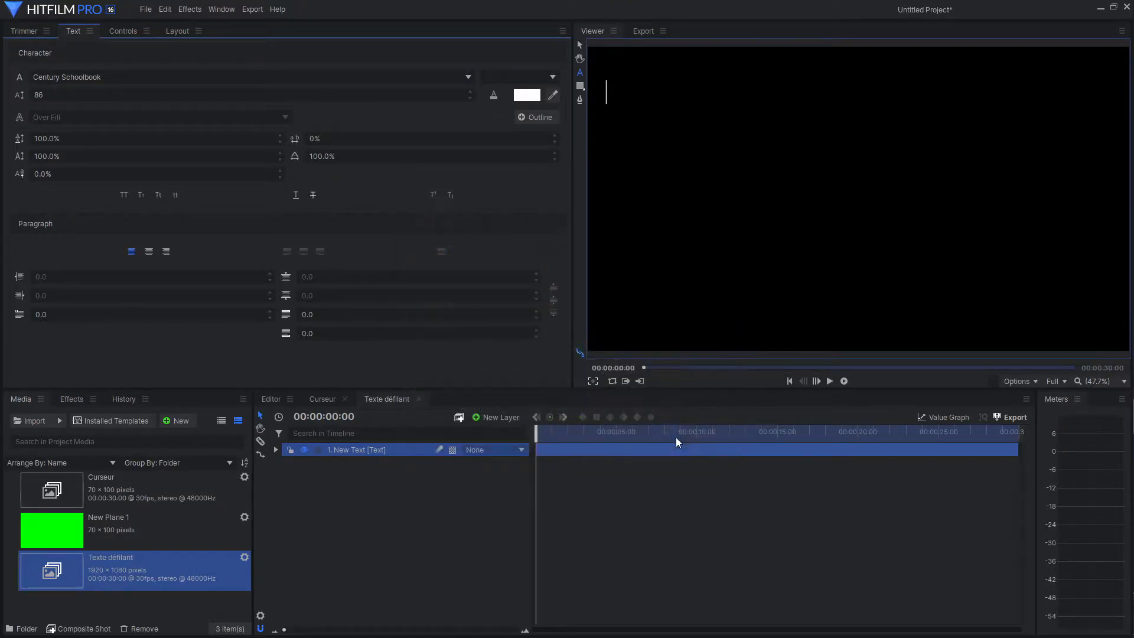
# Add an outline to the text and colour it bright green (#00ff00).
pyautogui.click(530, 116)
pyautogui.click(517, 120)
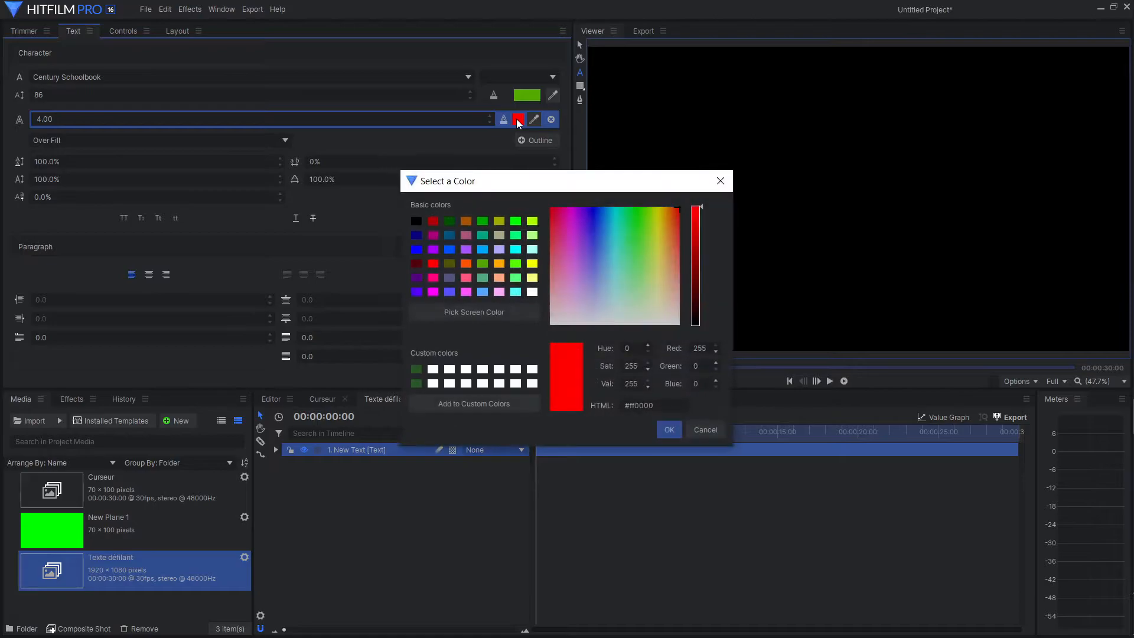
pyautogui.click(517, 223)
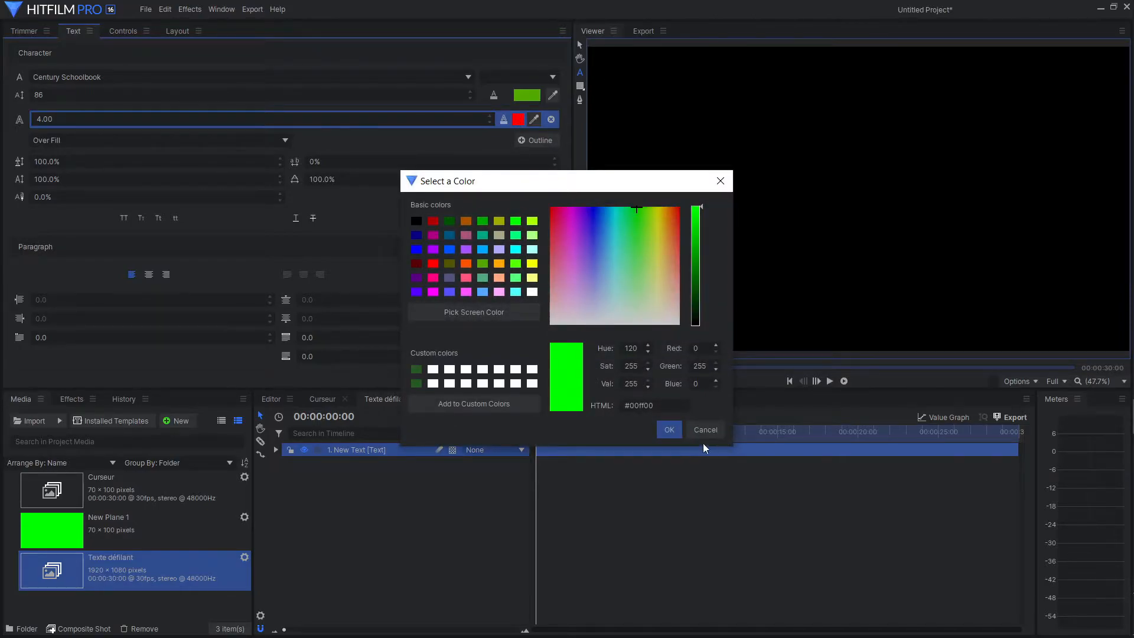
pyautogui.click(669, 430)
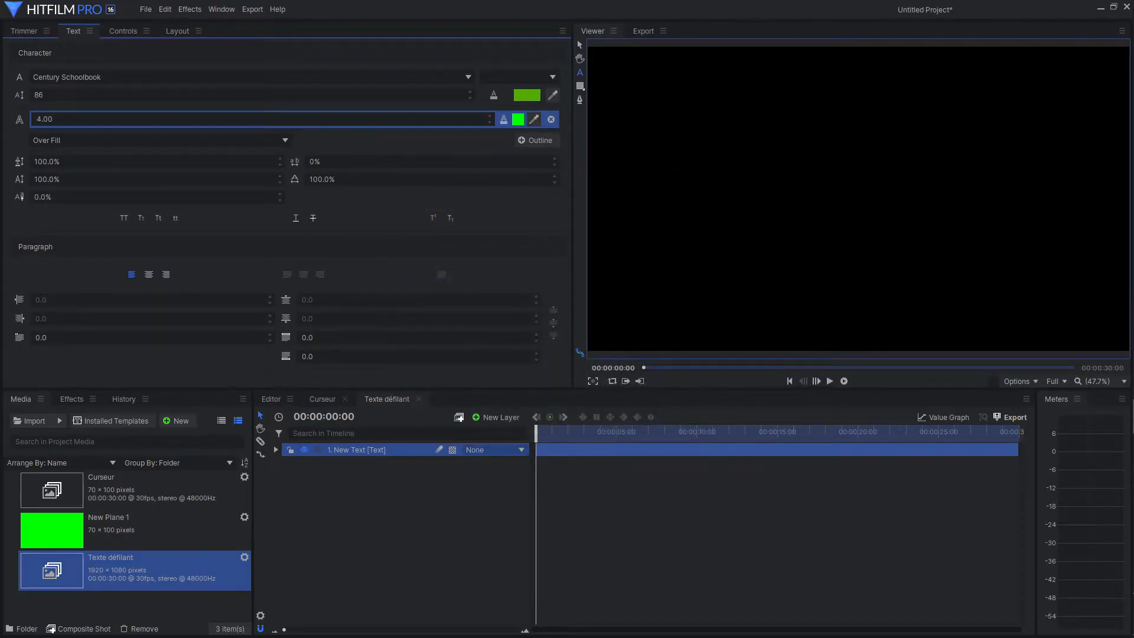
# Enter "Texte défilant de type MATRIX" as the content of the text layer.
pyautogui.write('Texte défilant de type MATRIX')
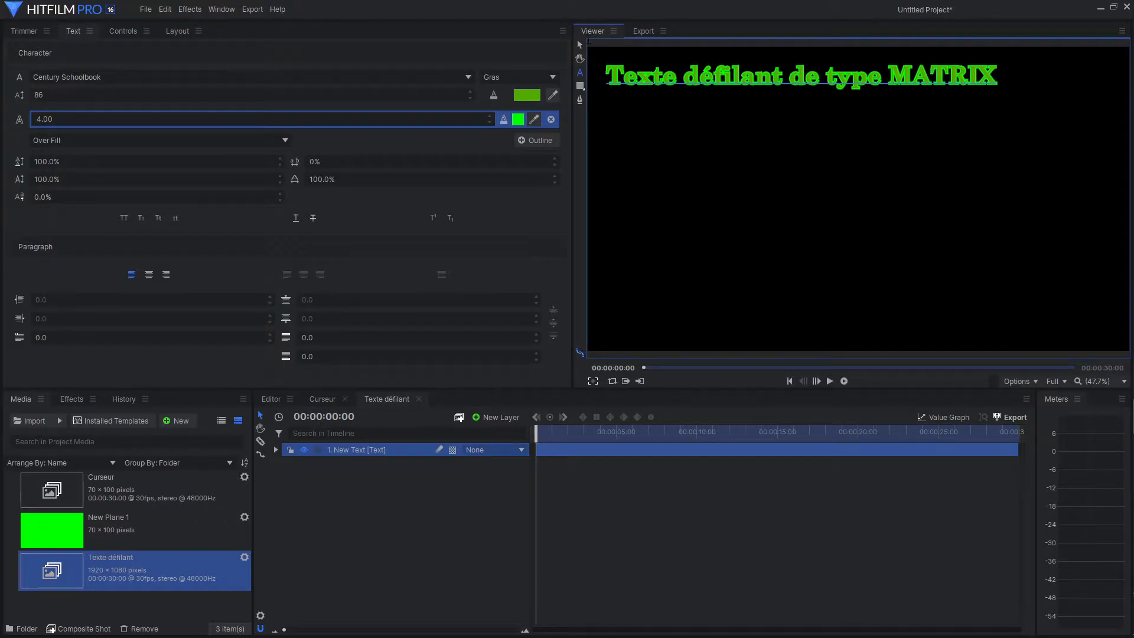
# Move the text line tight into the upper-left corner of the frame.
pyautogui.click(580, 46)
pyautogui.scroll(-1, 699, 132)
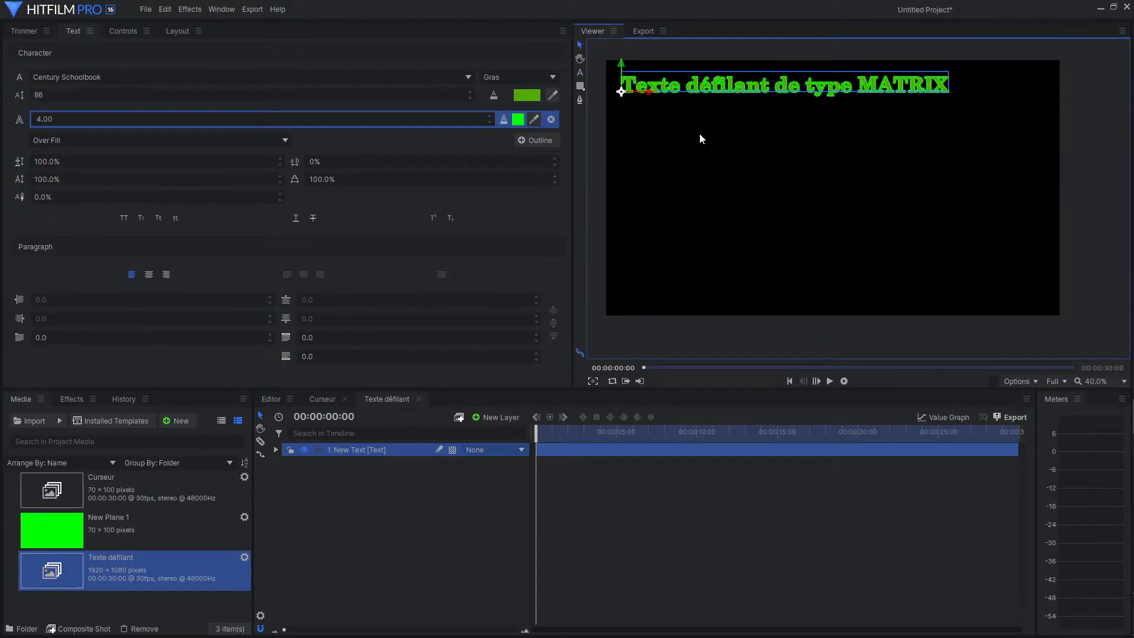
pyautogui.moveTo(618, 72)
pyautogui.mouseDown()
pyautogui.moveTo(618, 52)
pyautogui.moveTo(635, 79)
pyautogui.mouseUp()
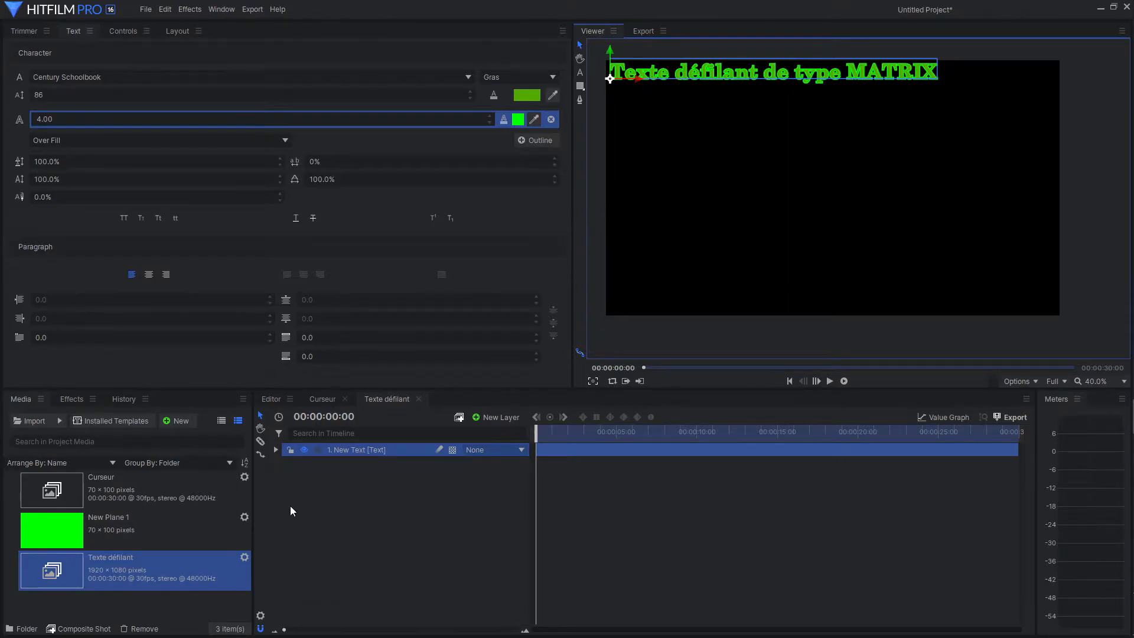
# Find the Typewriter behavior by searching for "type" and apply it to the text layer.
pyautogui.click(71, 400)
pyautogui.click(73, 421)
pyautogui.write('type')
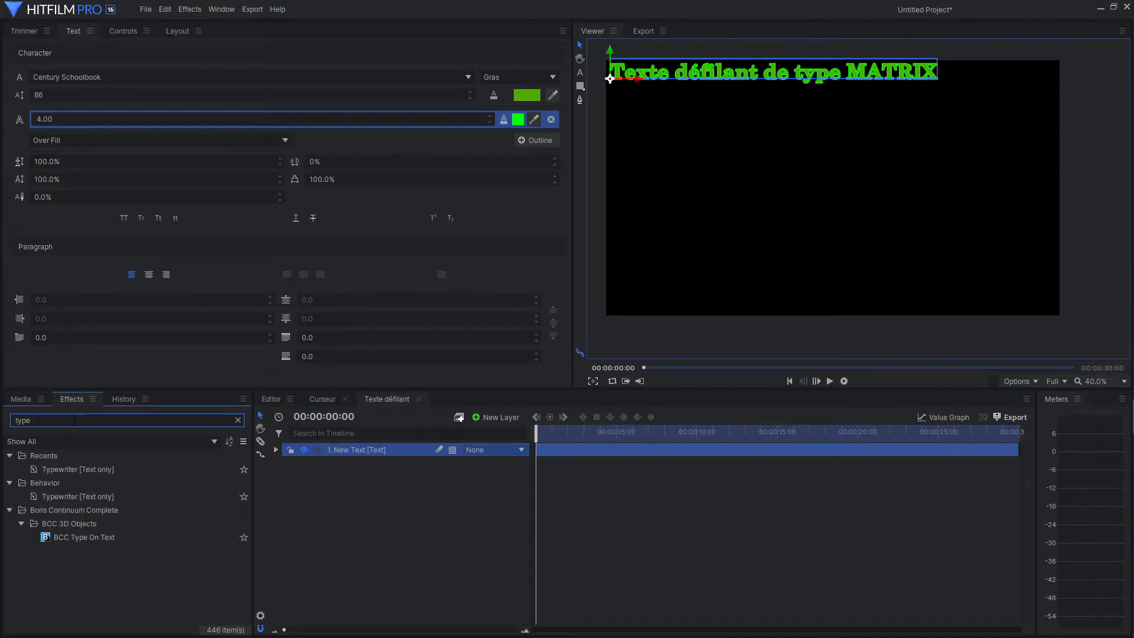
pyautogui.moveTo(76, 470); pyautogui.dragTo(318, 449)
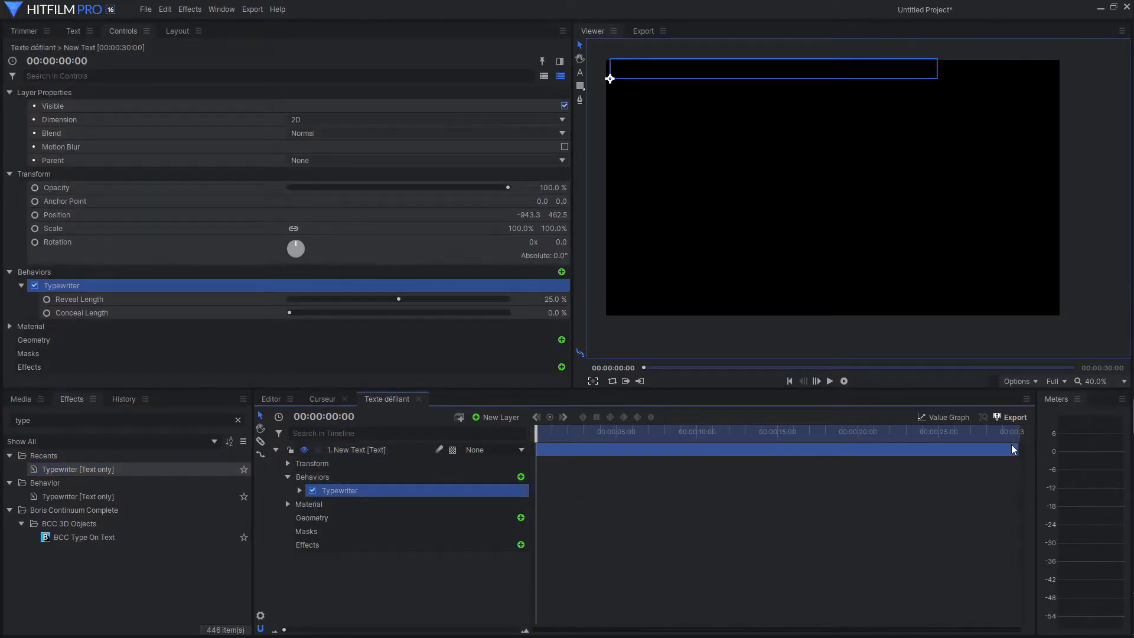
# Shorten the text layer to end at about 5 seconds and play the typing animation from the start.
pyautogui.moveTo(1012, 449); pyautogui.dragTo(618, 448)
pyautogui.moveTo(537, 432)
pyautogui.mouseDown()
pyautogui.moveTo(561, 433)
pyautogui.moveTo(535, 434)
pyautogui.mouseUp()
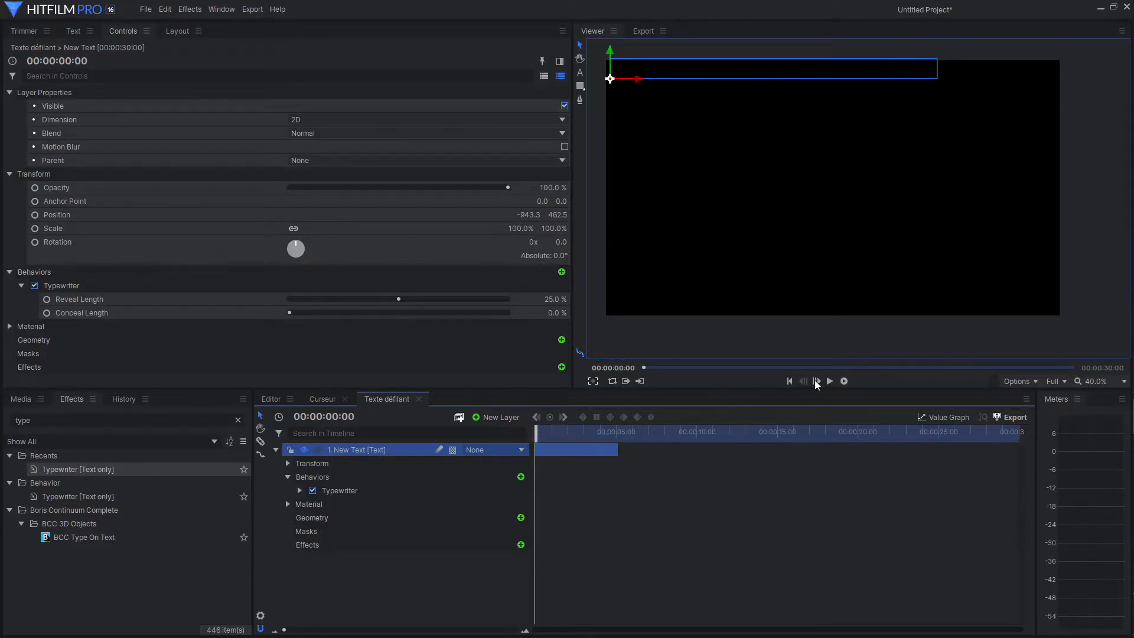
pyautogui.click(830, 382)
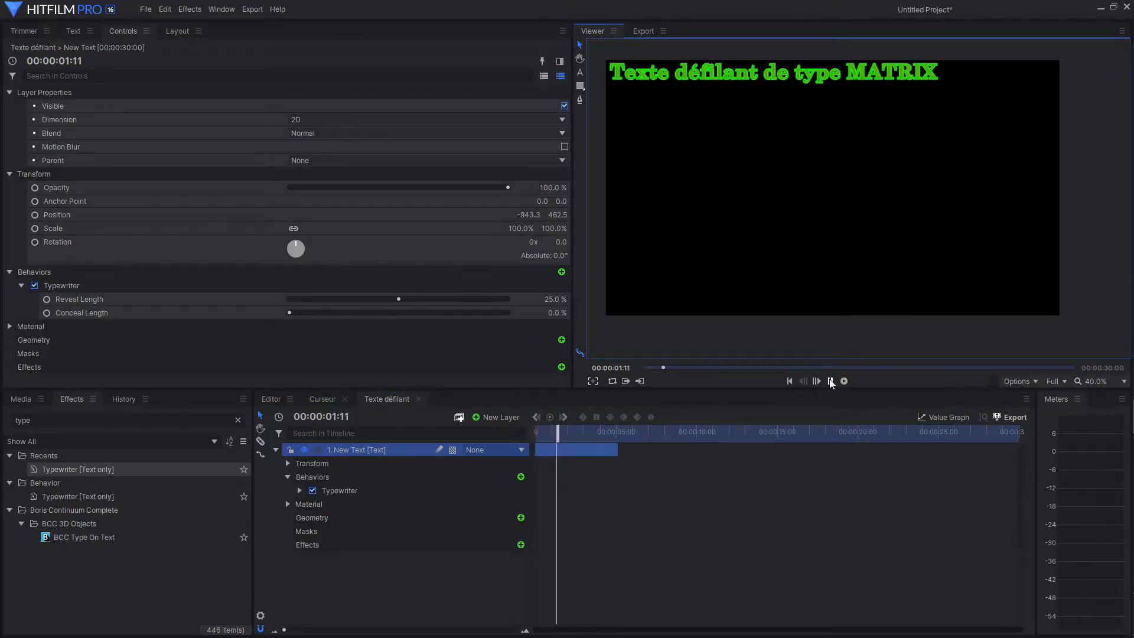
# Set the Typewriter behavior's Reveal Length to 50% and play the typing animation from the start.
pyautogui.click(829, 382)
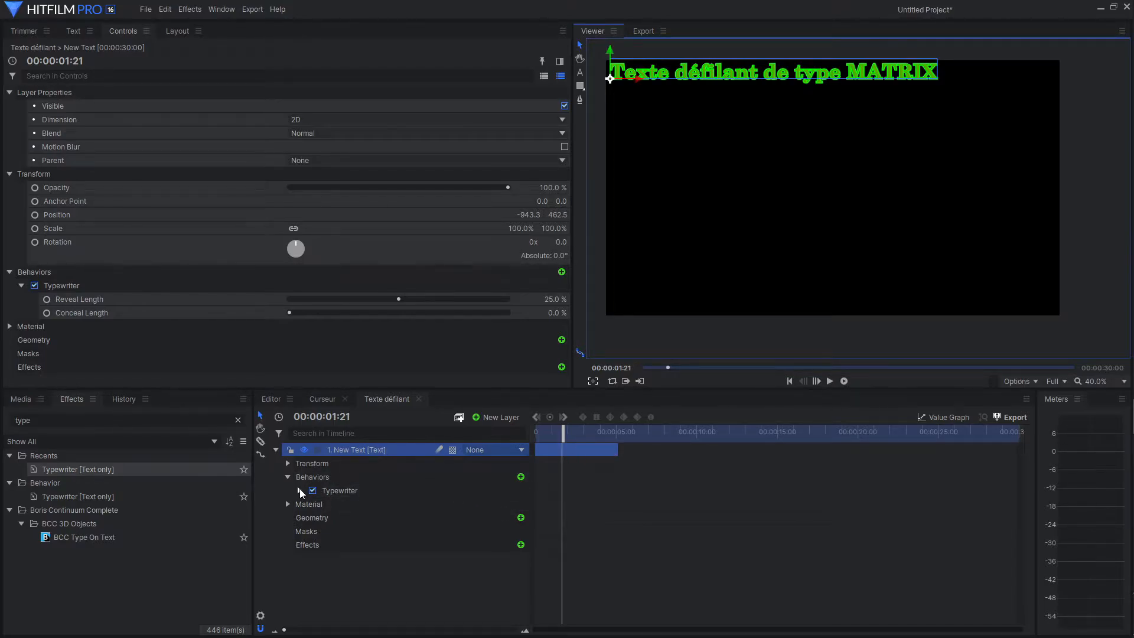
pyautogui.click(299, 490)
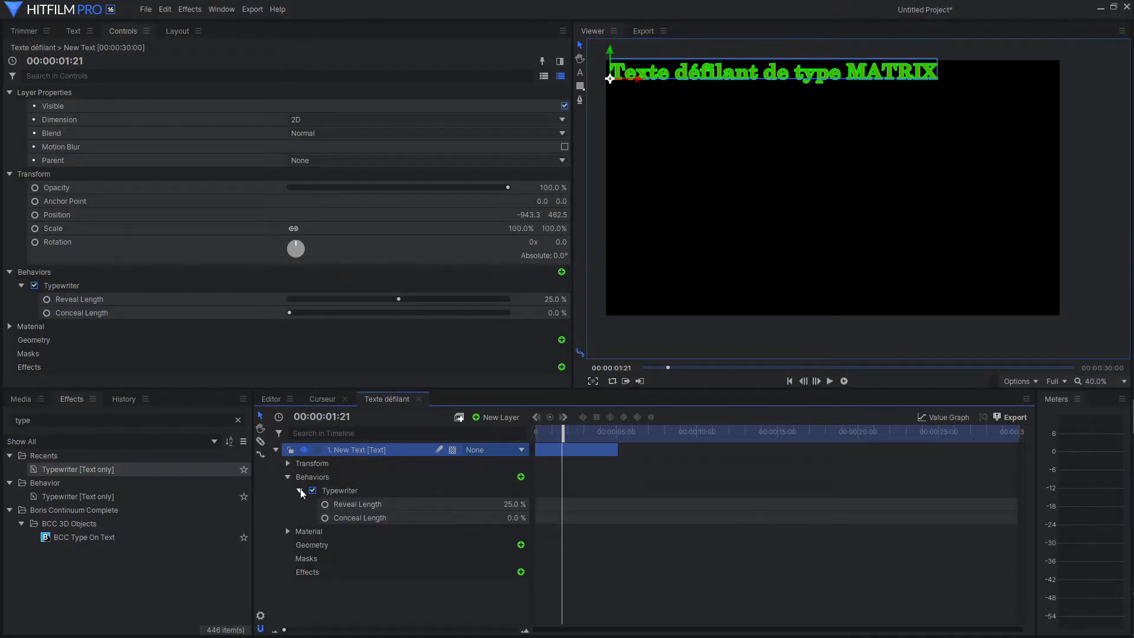
pyautogui.click(522, 505)
pyautogui.write('50')
pyautogui.press('Return')
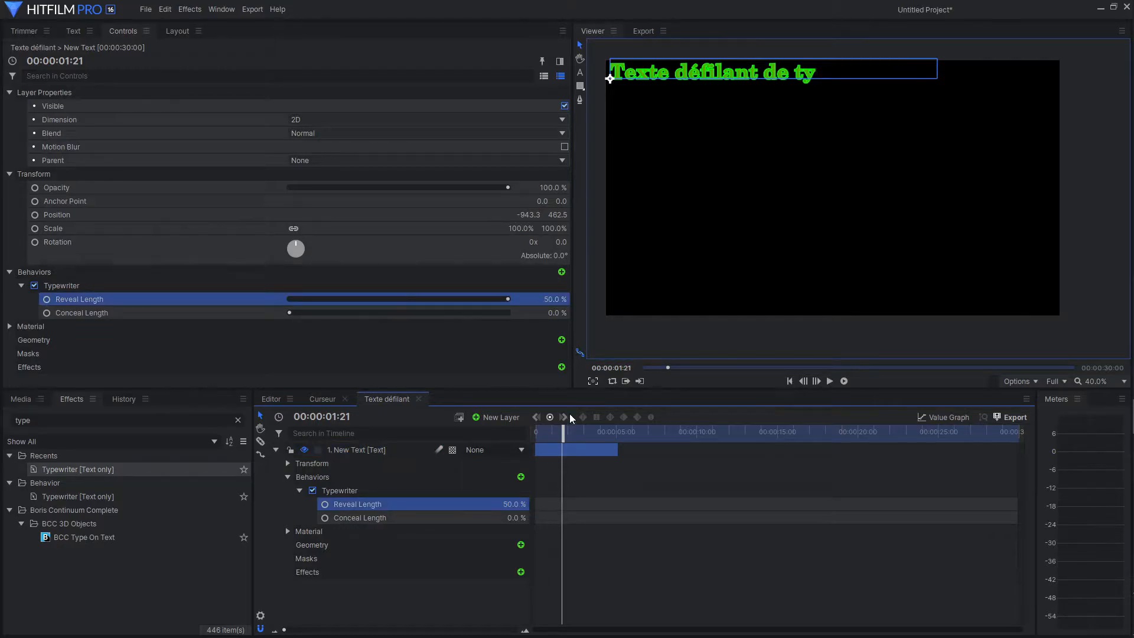
pyautogui.click(789, 381)
pyautogui.click(830, 382)
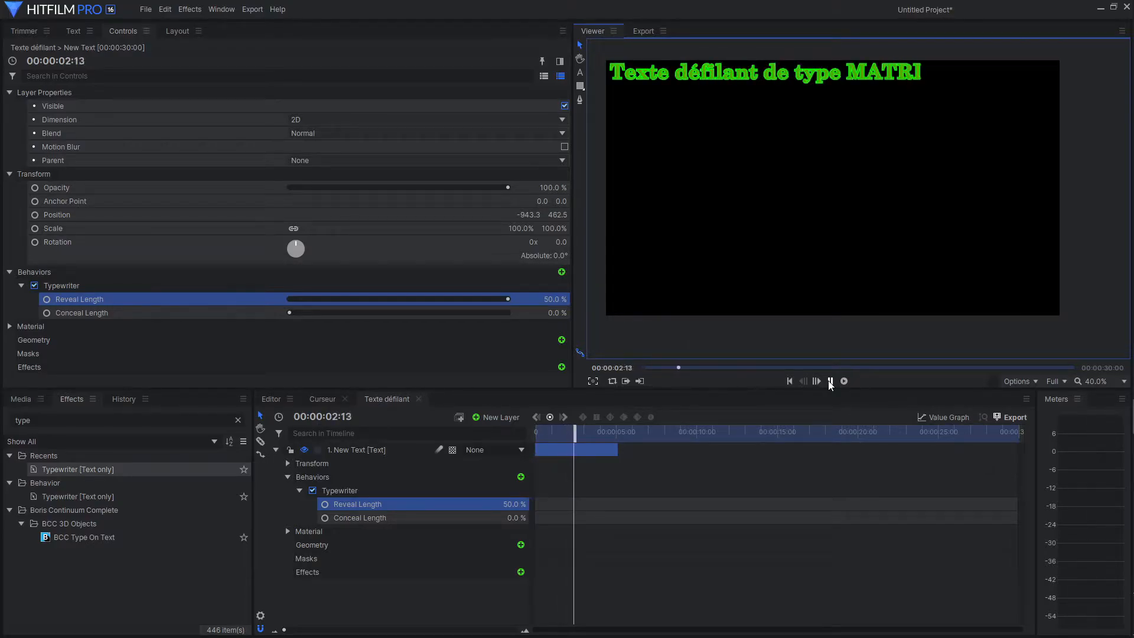
pyautogui.click(829, 381)
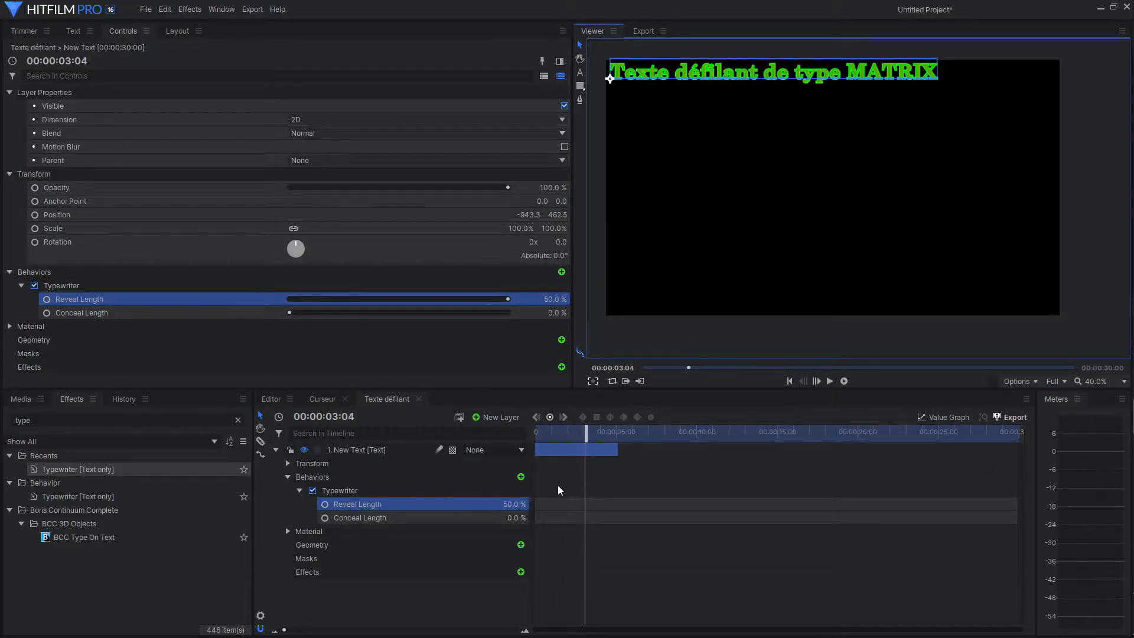
# Shorten the text layer to 4 seconds and preview the typing animation from the start.
pyautogui.moveTo(616, 450); pyautogui.dragTo(543, 439)
pyautogui.moveTo(548, 439)
pyautogui.mouseDown()
pyautogui.moveTo(562, 440)
pyautogui.moveTo(539, 441)
pyautogui.mouseUp()
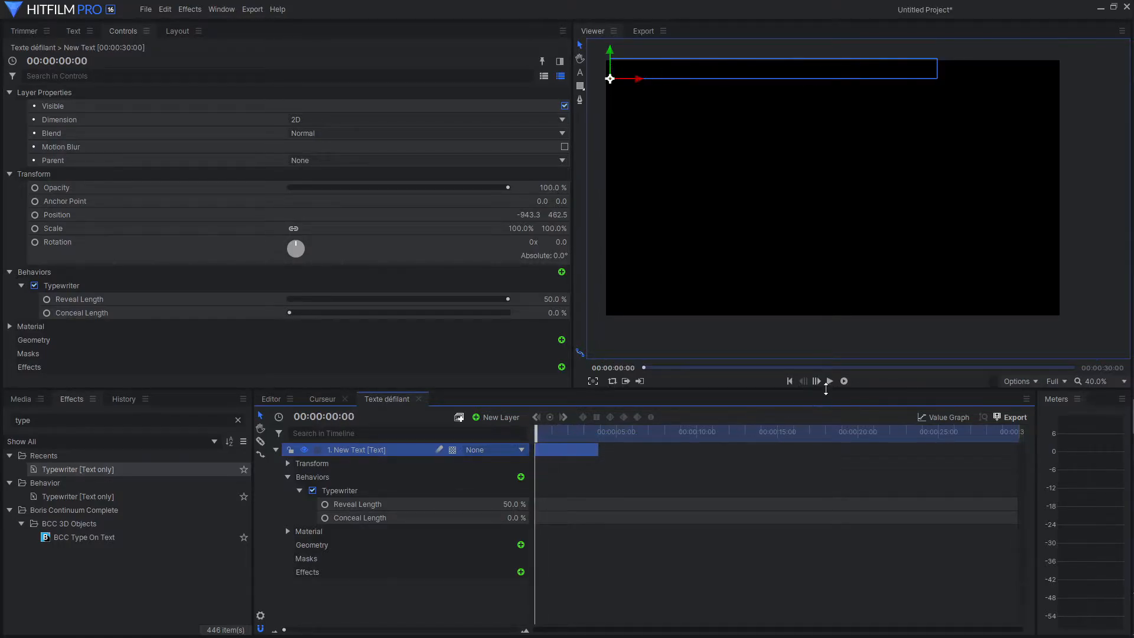
pyautogui.click(829, 381)
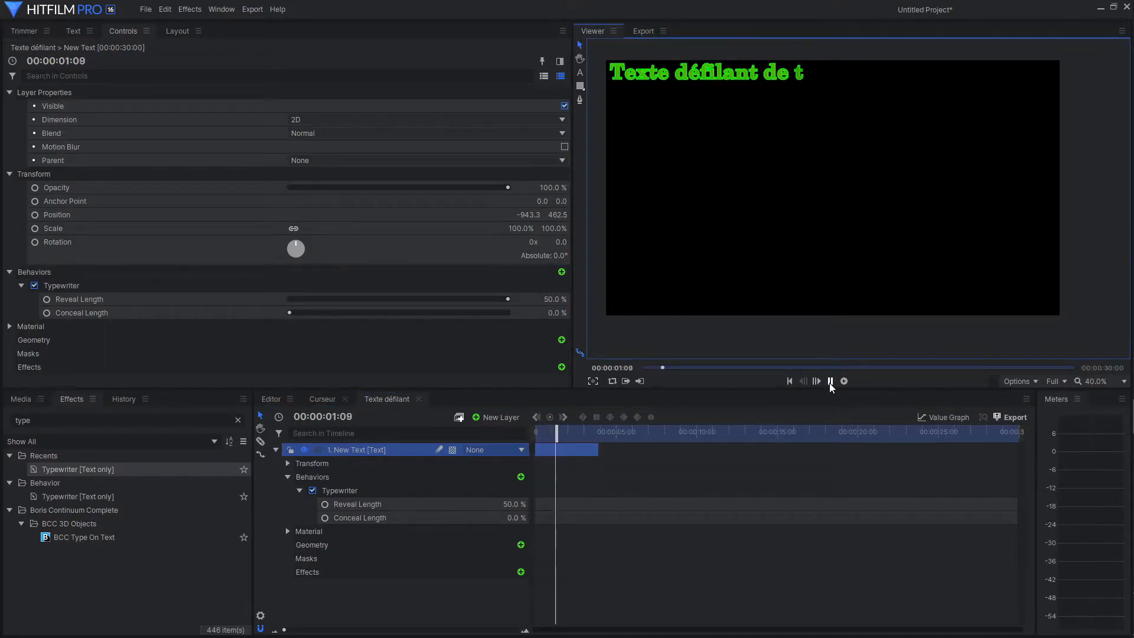
pyautogui.click(829, 382)
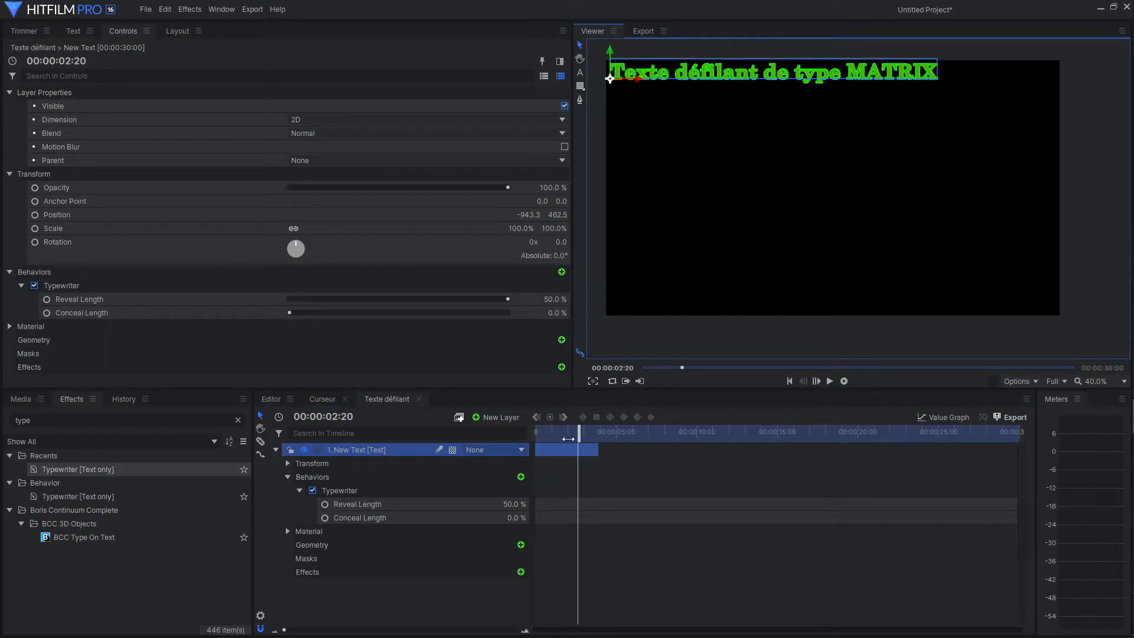
pyautogui.moveTo(576, 427); pyautogui.dragTo(536, 428)
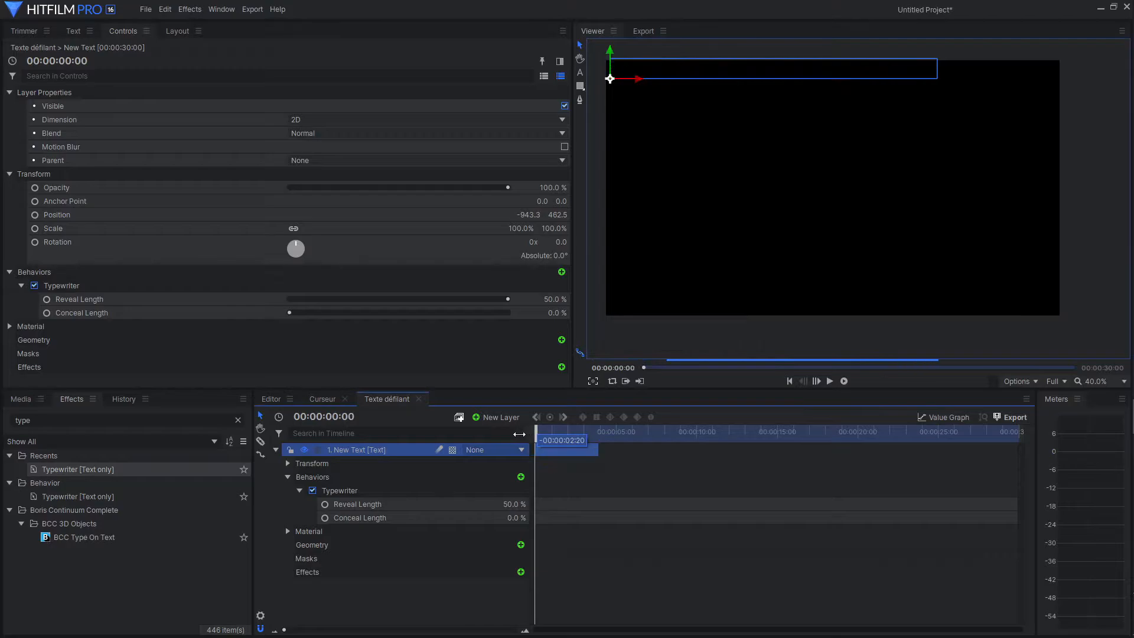
# Add the Curseur composite shot below the text layer and shift the text layer to start at 1 second.
pyautogui.click(275, 451)
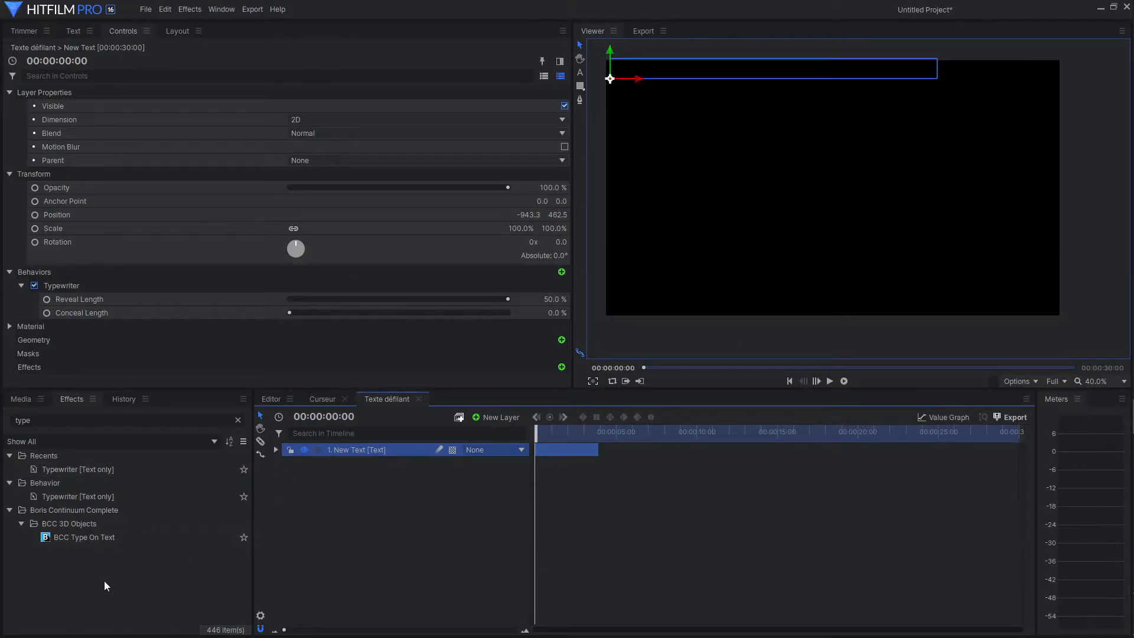
pyautogui.click(23, 399)
pyautogui.moveTo(70, 480); pyautogui.dragTo(366, 474)
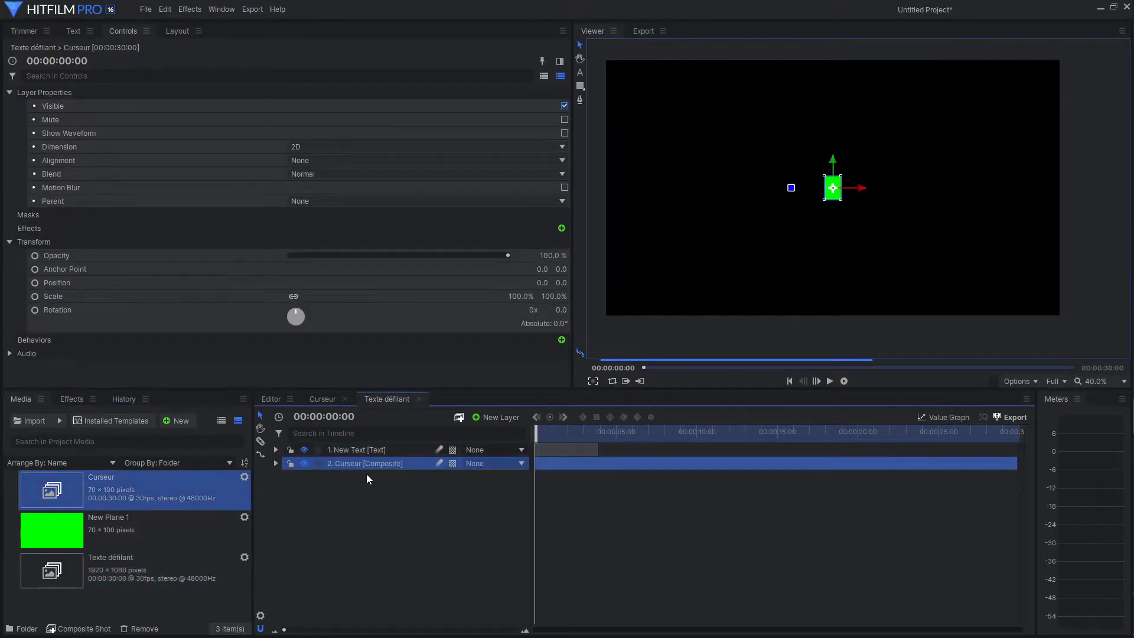
pyautogui.click(561, 449)
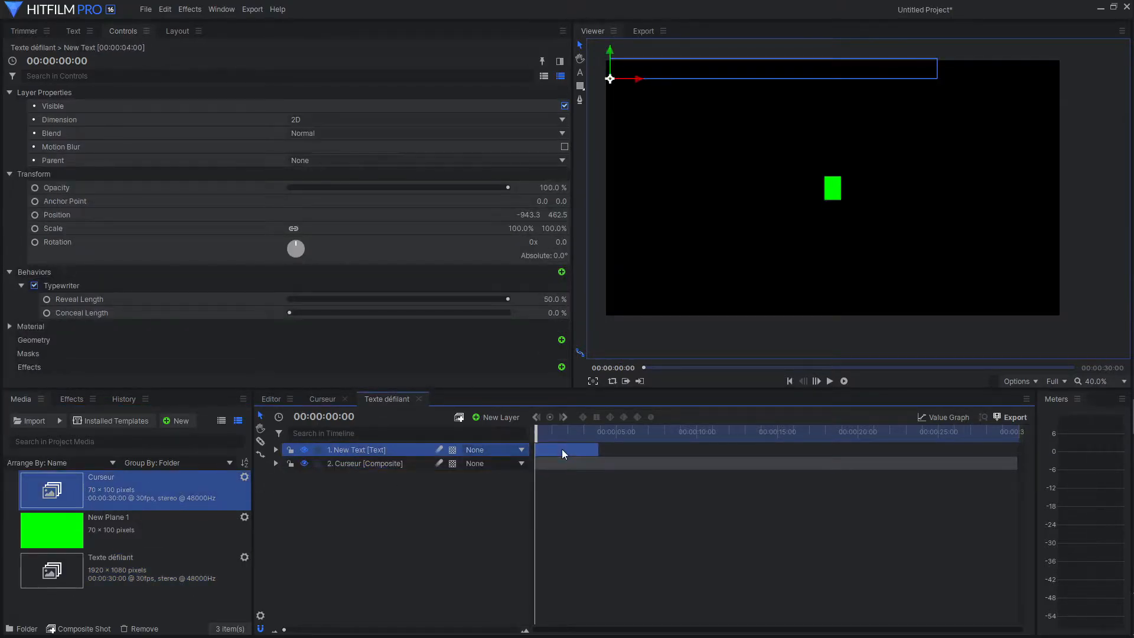
pyautogui.moveTo(561, 448); pyautogui.dragTo(578, 451)
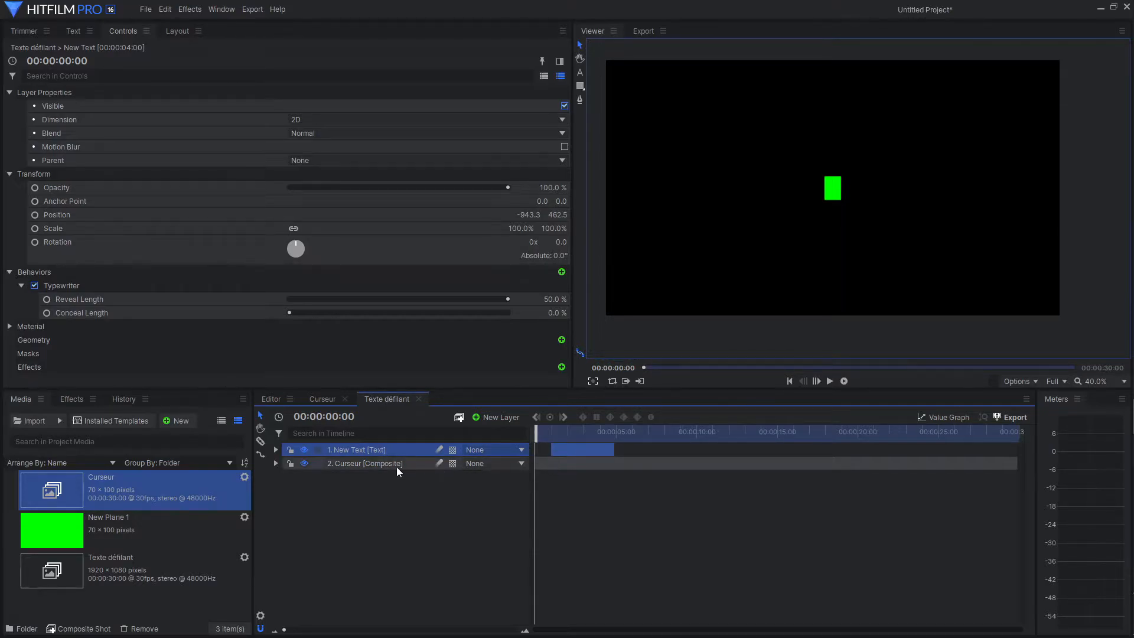
# Move the Curseur layer over the first letter of the text line, at position -912.5, 485.0.
pyautogui.moveTo(544, 434); pyautogui.dragTo(579, 434)
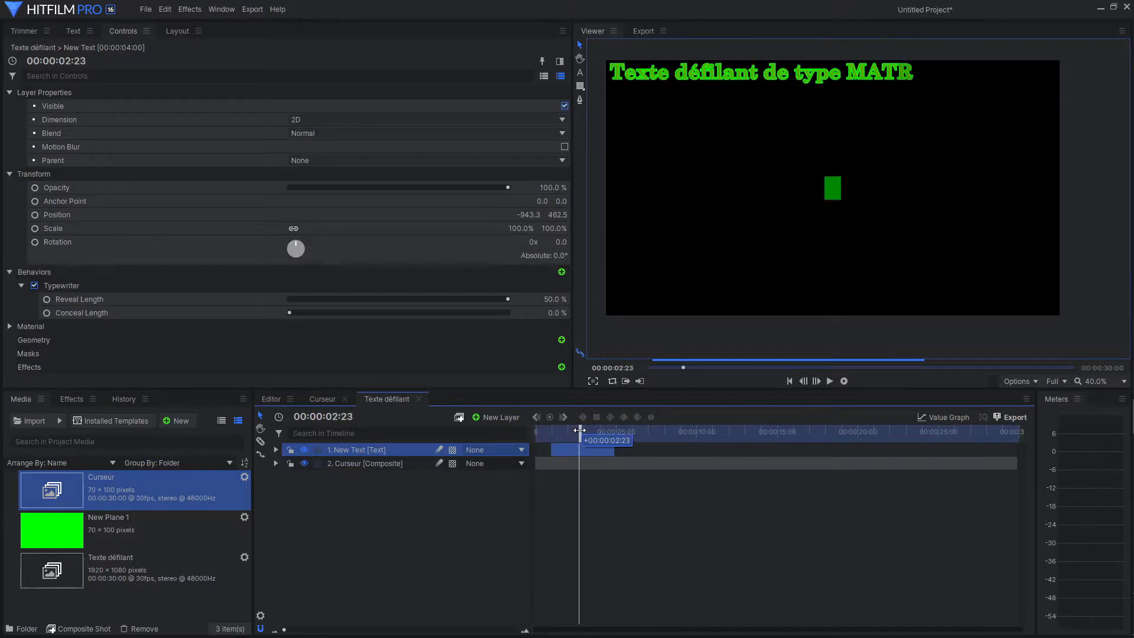
pyautogui.click(359, 463)
pyautogui.moveTo(835, 168); pyautogui.dragTo(646, 83)
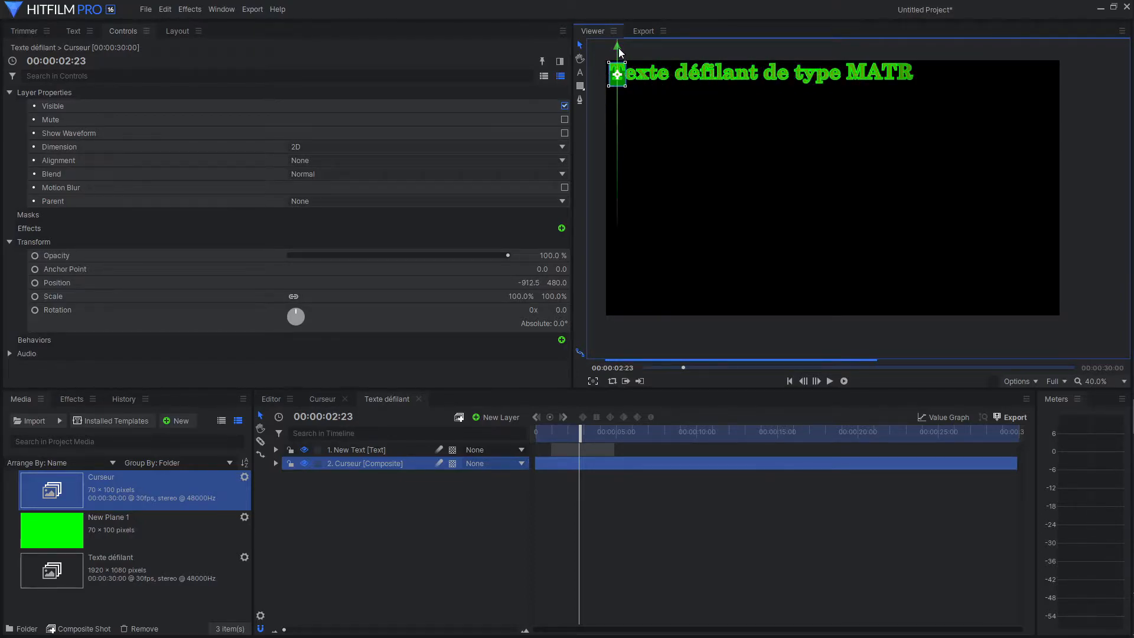
pyautogui.moveTo(619, 50); pyautogui.dragTo(618, 49)
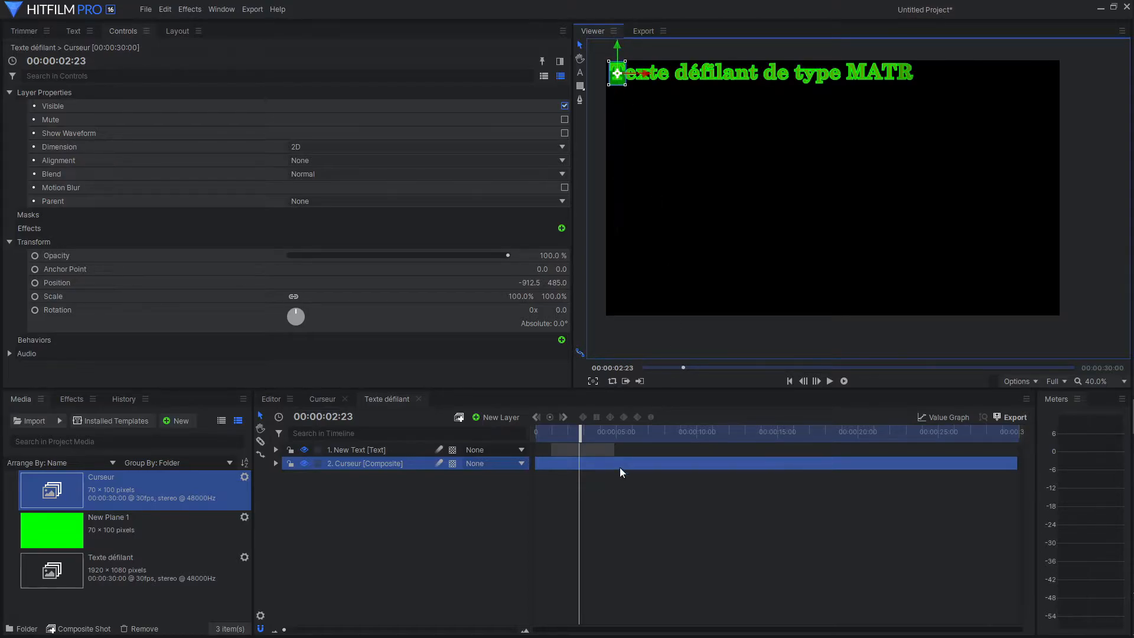
# Enable keyframing for the Curseur layer's Position with a first keyframe at 00:00:01:00.
pyautogui.moveTo(580, 432); pyautogui.dragTo(552, 443)
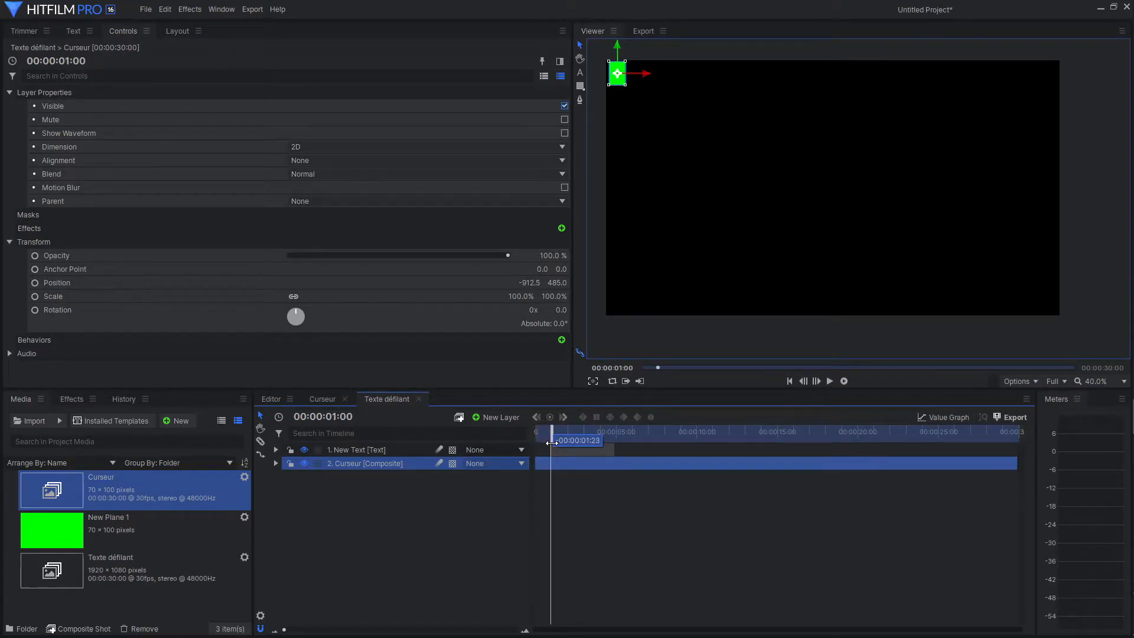
pyautogui.click(276, 463)
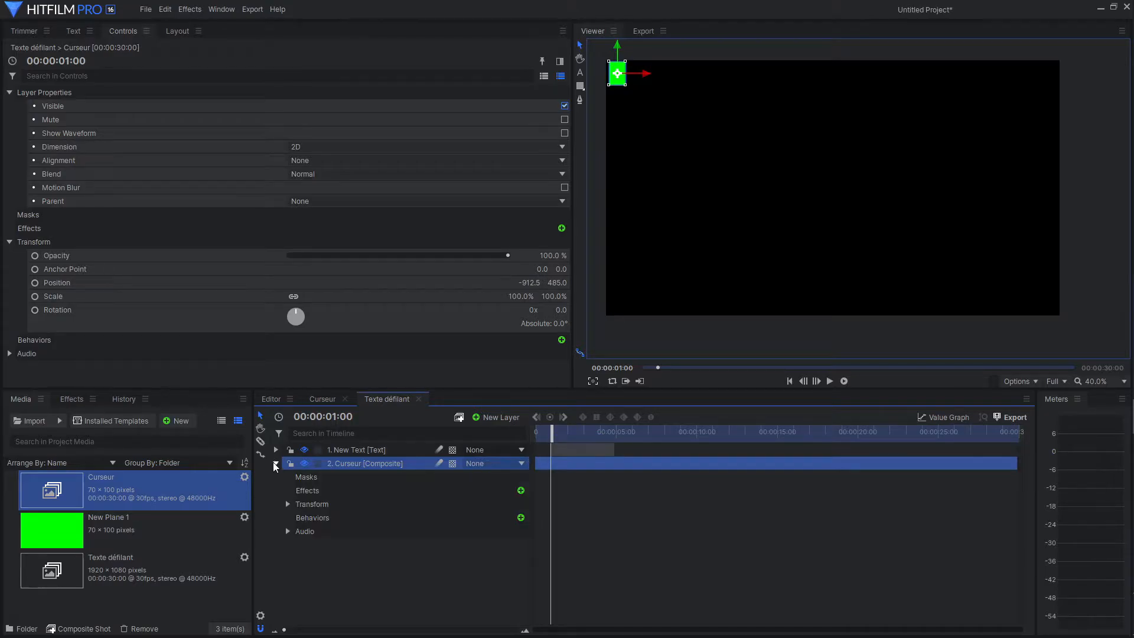
pyautogui.click(287, 504)
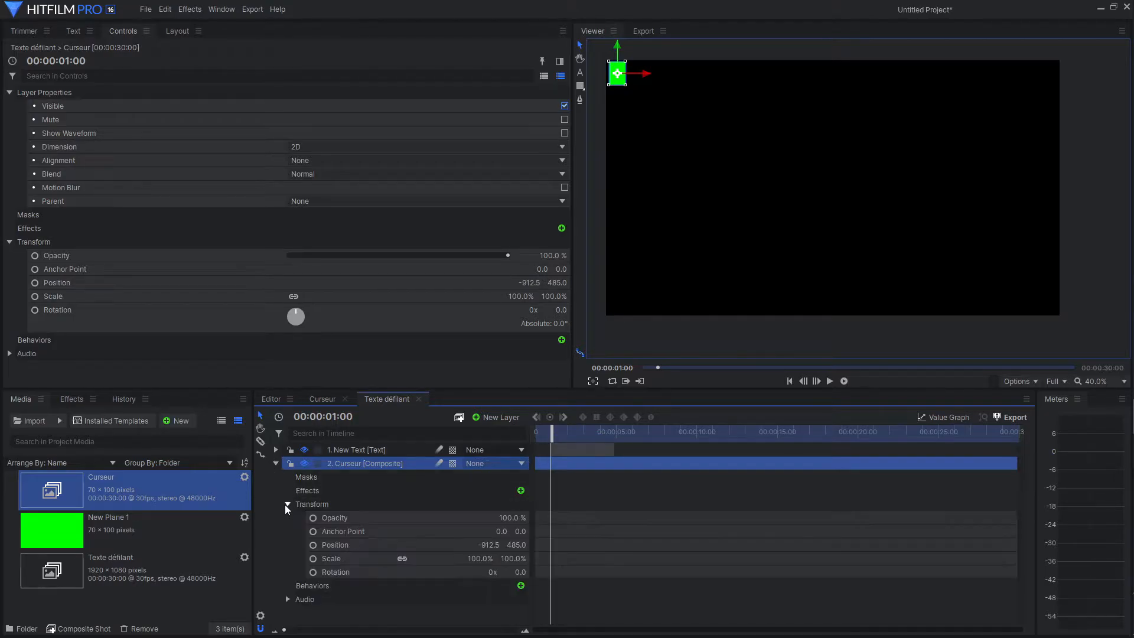
pyautogui.click(312, 547)
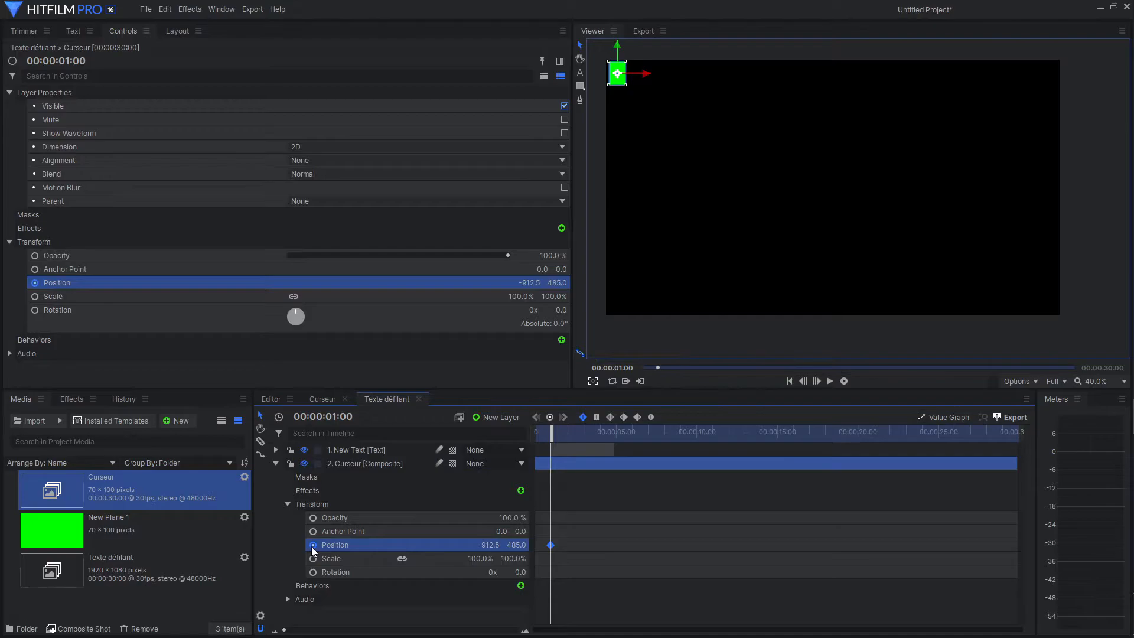
# Keyframe the cursor just past the end of the fully revealed text, at position 490.0, 485.0 and time 00:00:02:28.
pyautogui.click(816, 381)
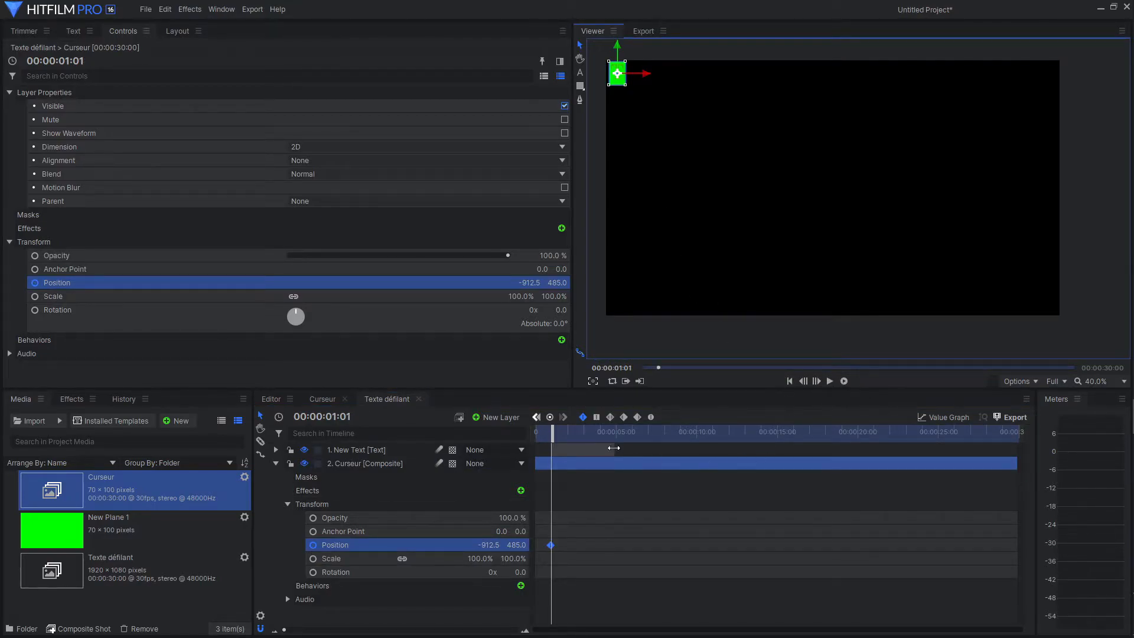
pyautogui.moveTo(551, 434); pyautogui.dragTo(582, 434)
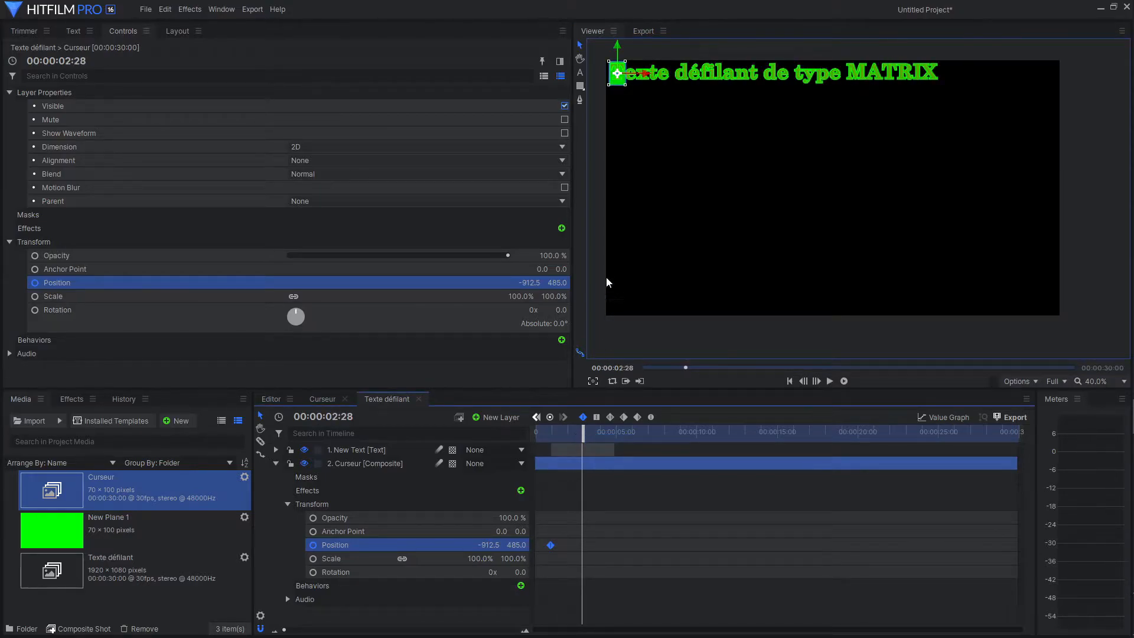
pyautogui.click(803, 381)
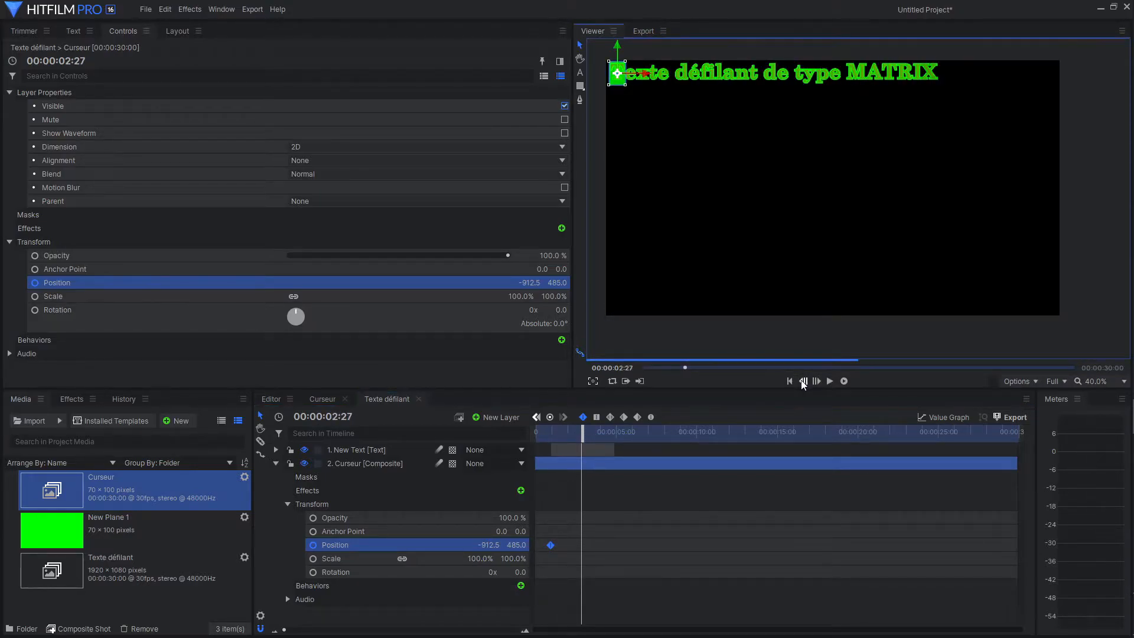
pyautogui.click(803, 382)
pyautogui.click(816, 381)
pyautogui.click(817, 382)
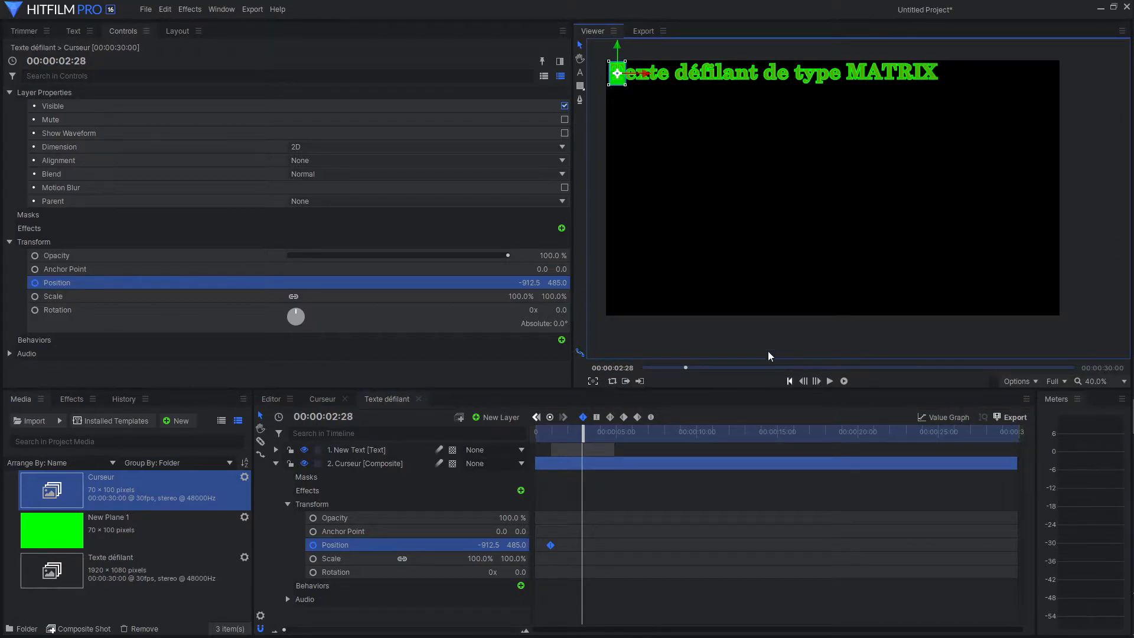
pyautogui.moveTo(647, 79); pyautogui.dragTo(976, 86)
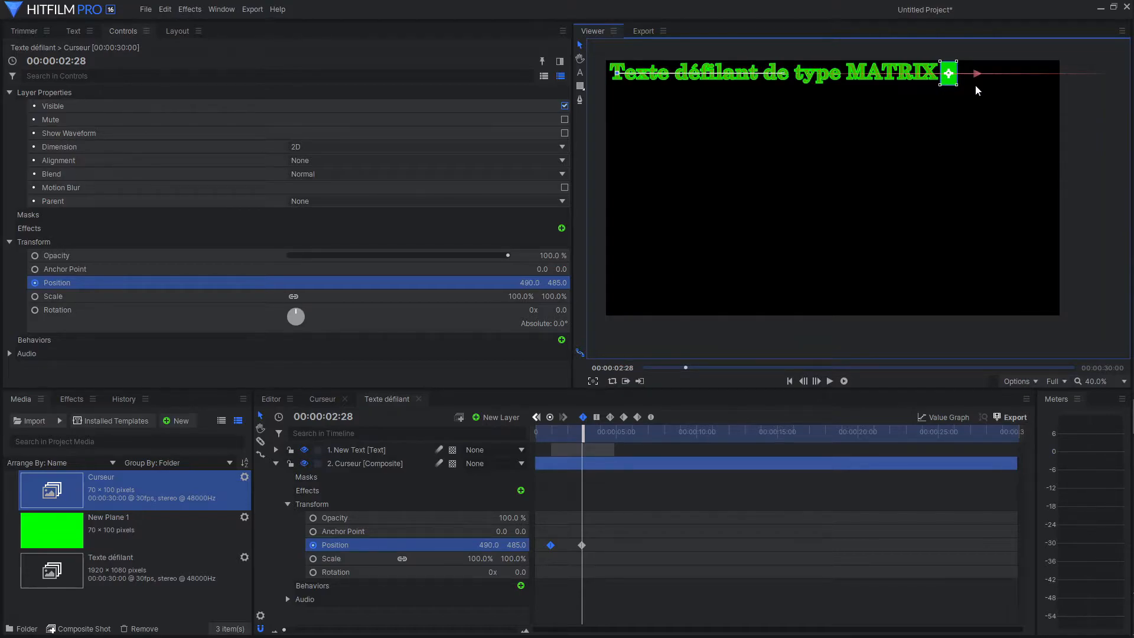
pyautogui.moveTo(975, 86); pyautogui.dragTo(975, 85)
# Add corrective cursor Position keyframes at 00:00:01:06 and 00:00:01:21, placing the cursor just behind the last revealed letter.
pyautogui.scroll(3, 619, 561)
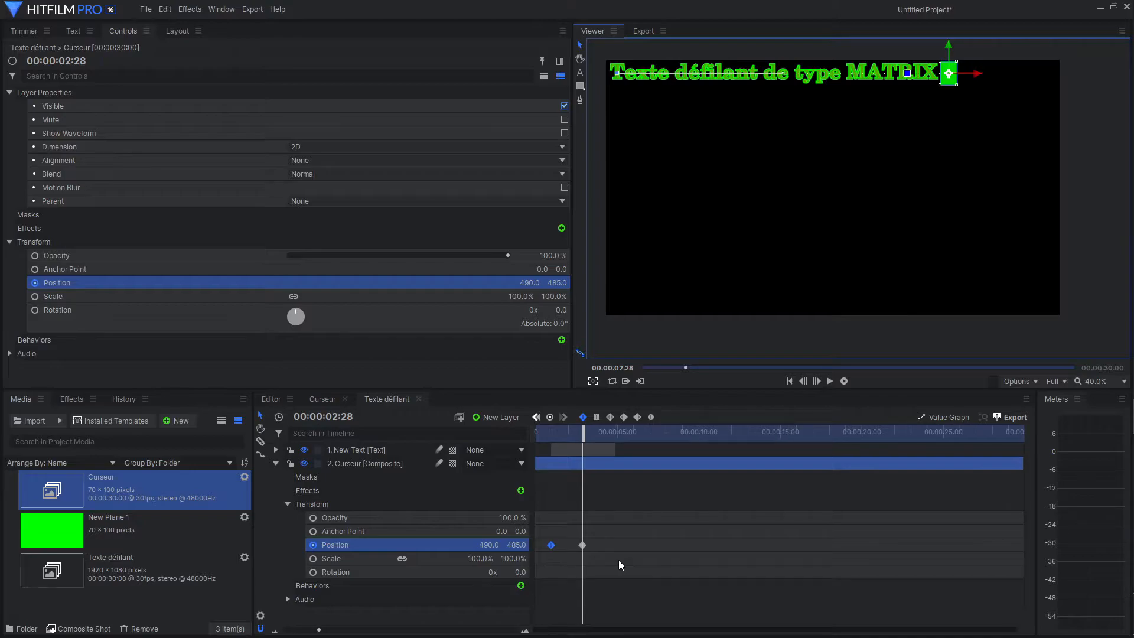
pyautogui.scroll(2, 619, 565)
pyautogui.moveTo(634, 432); pyautogui.dragTo(578, 448)
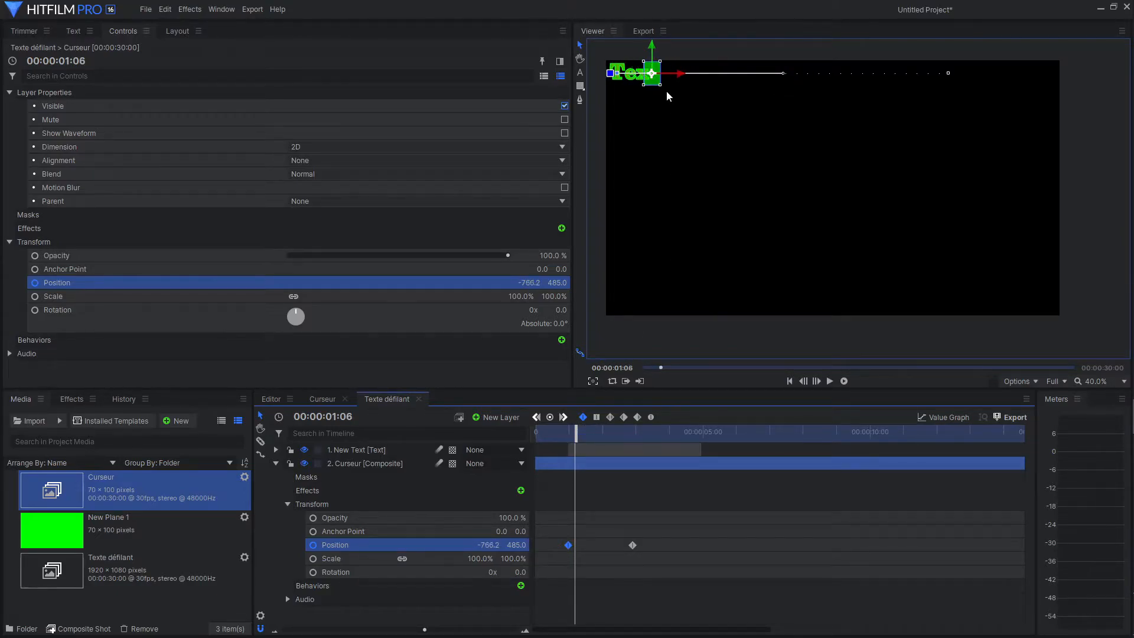
pyautogui.moveTo(675, 77); pyautogui.dragTo(680, 77)
pyautogui.moveTo(575, 434); pyautogui.dragTo(592, 437)
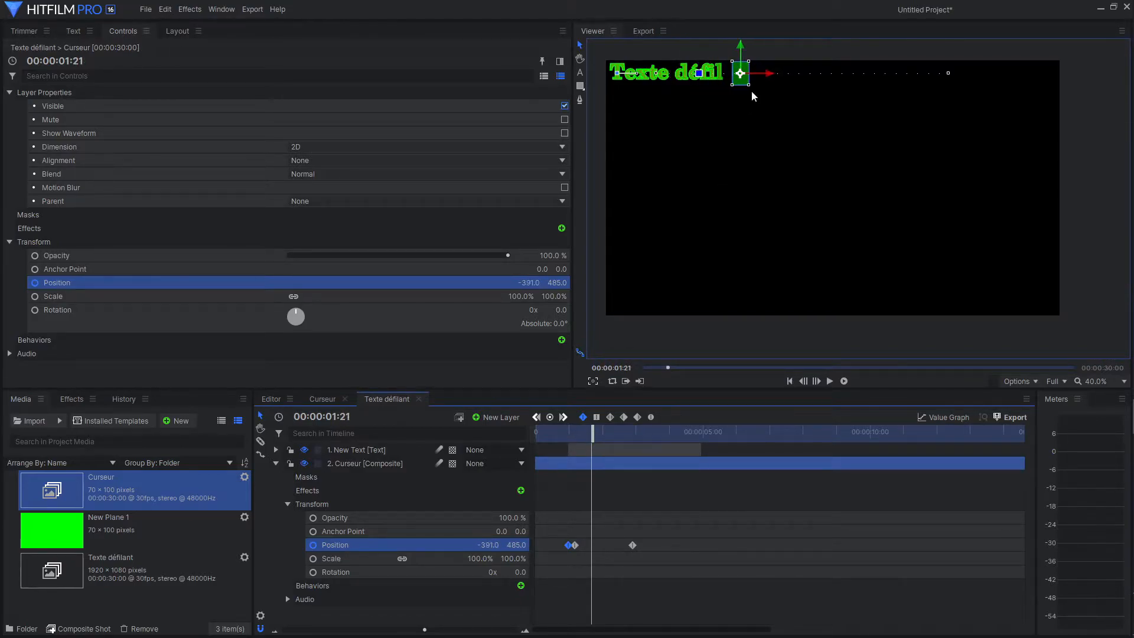
pyautogui.moveTo(766, 75); pyautogui.dragTo(760, 76)
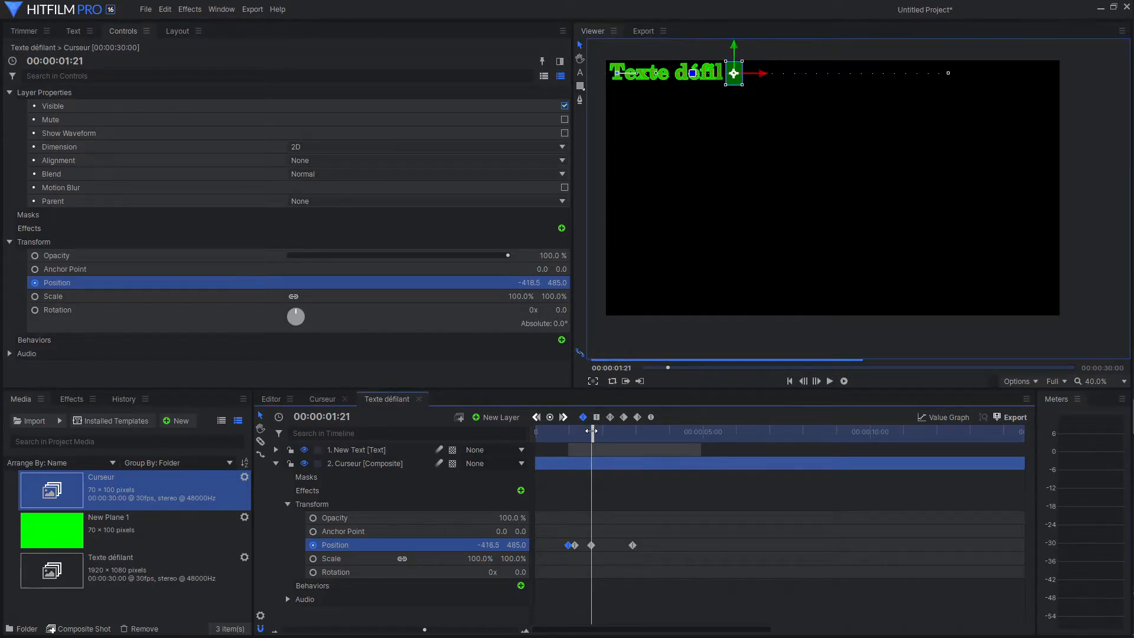
# Add cursor Position keyframes at 00:00:01:24, 00:00:02:04 and 00:00:02:10 so that it keeps following the revealed text.
pyautogui.moveTo(593, 428); pyautogui.dragTo(595, 428)
pyautogui.moveTo(780, 73); pyautogui.dragTo(774, 73)
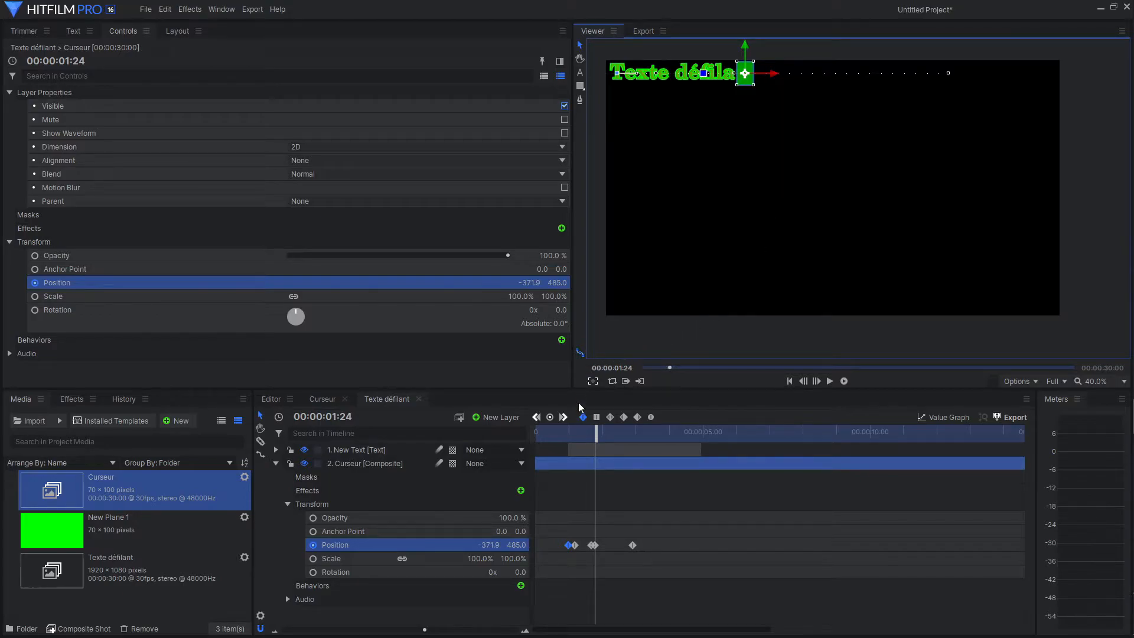
pyautogui.moveTo(599, 431); pyautogui.dragTo(608, 437)
pyautogui.moveTo(829, 72); pyautogui.dragTo(825, 74)
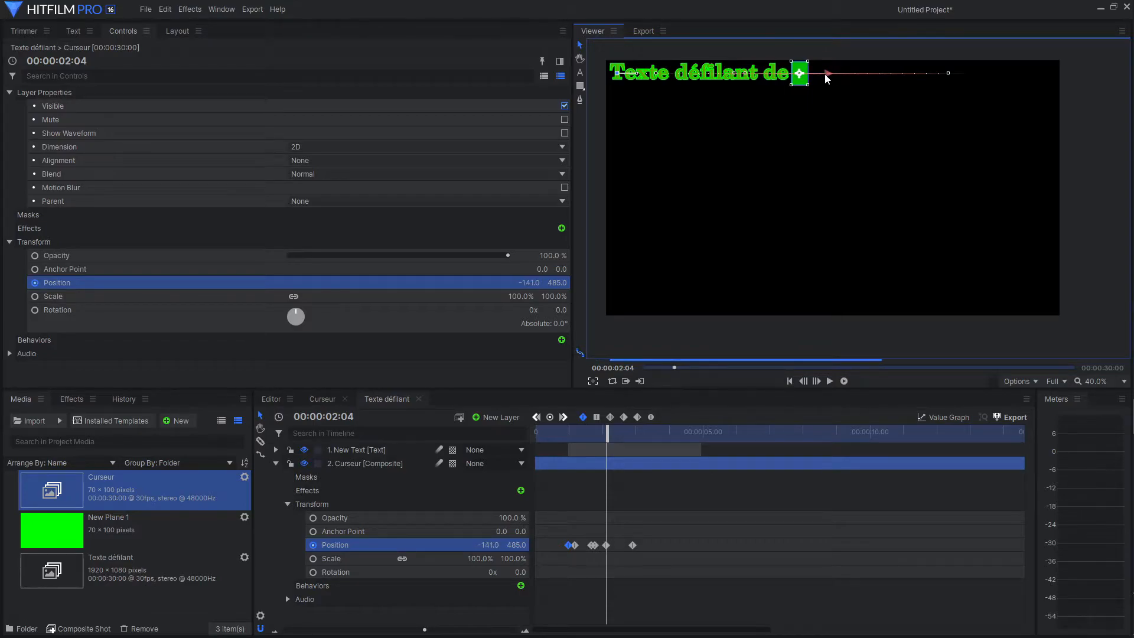
pyautogui.moveTo(603, 432); pyautogui.dragTo(612, 431)
pyautogui.moveTo(865, 73); pyautogui.dragTo(858, 74)
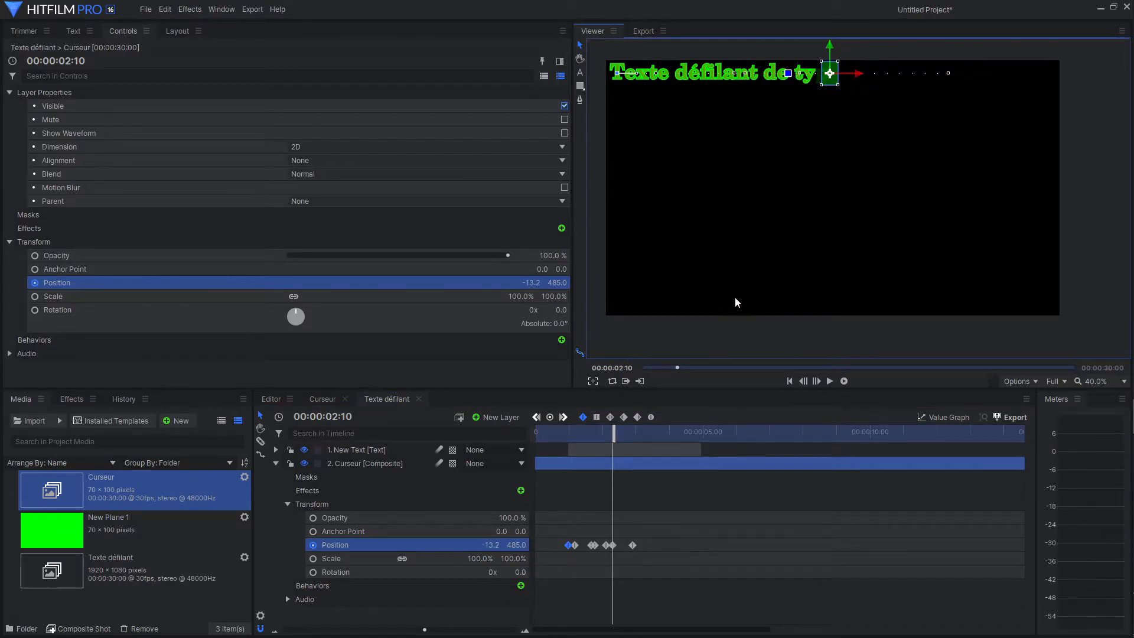
# Move the playhead to 00:00:05:11 and duplicate the text layer.
pyautogui.moveTo(617, 436); pyautogui.dragTo(717, 462)
pyautogui.click(275, 463)
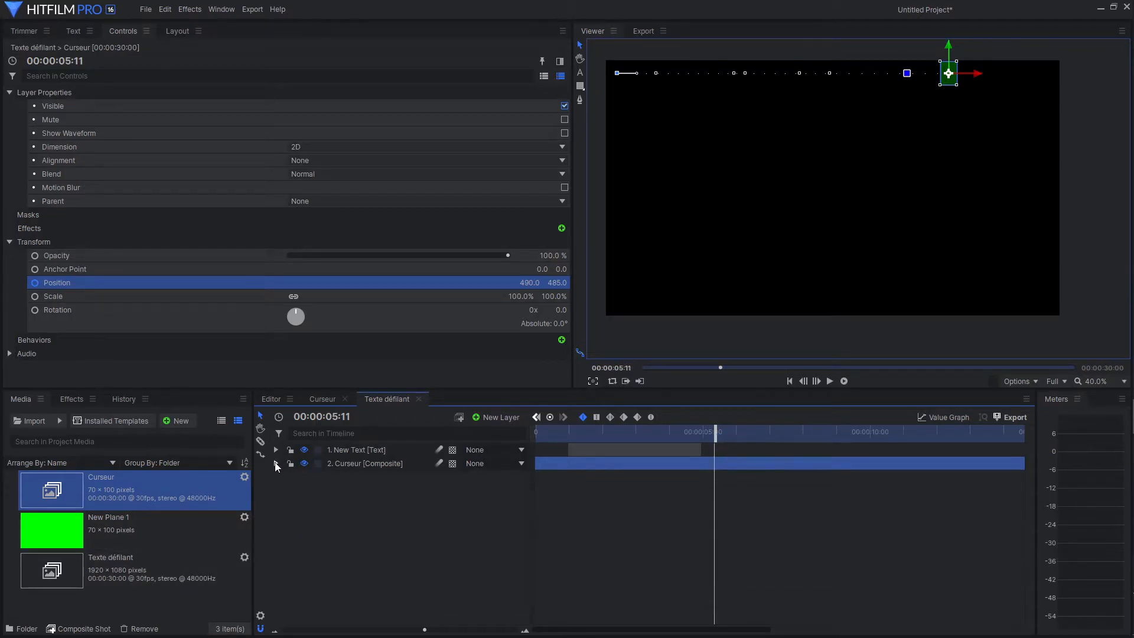
pyautogui.click(345, 451)
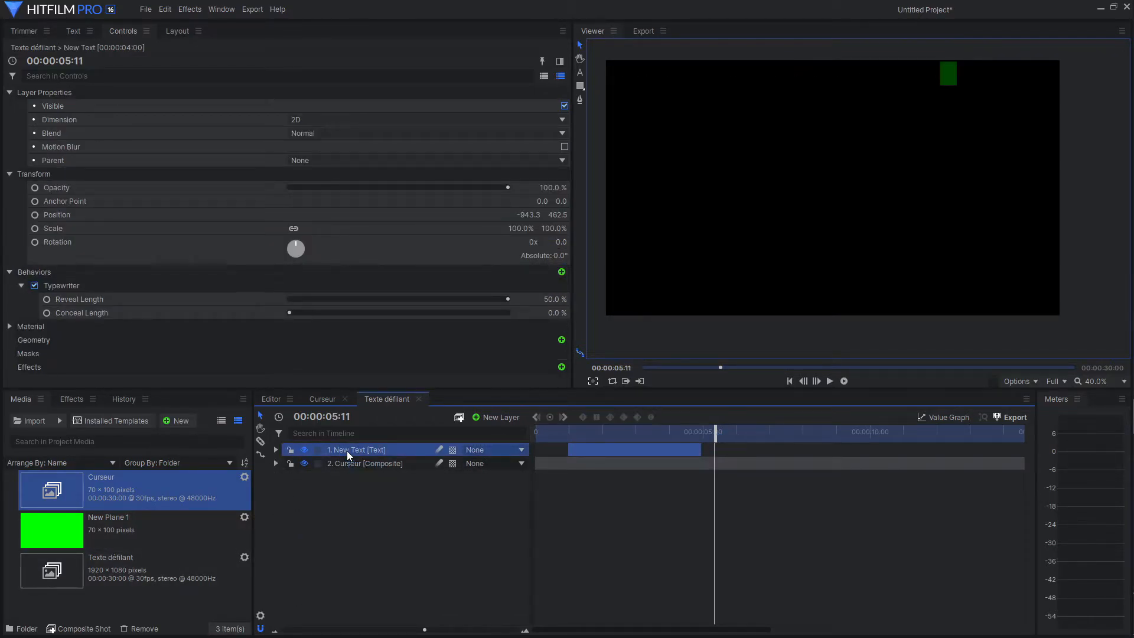
pyautogui.hotkey('ctrl', 'd')
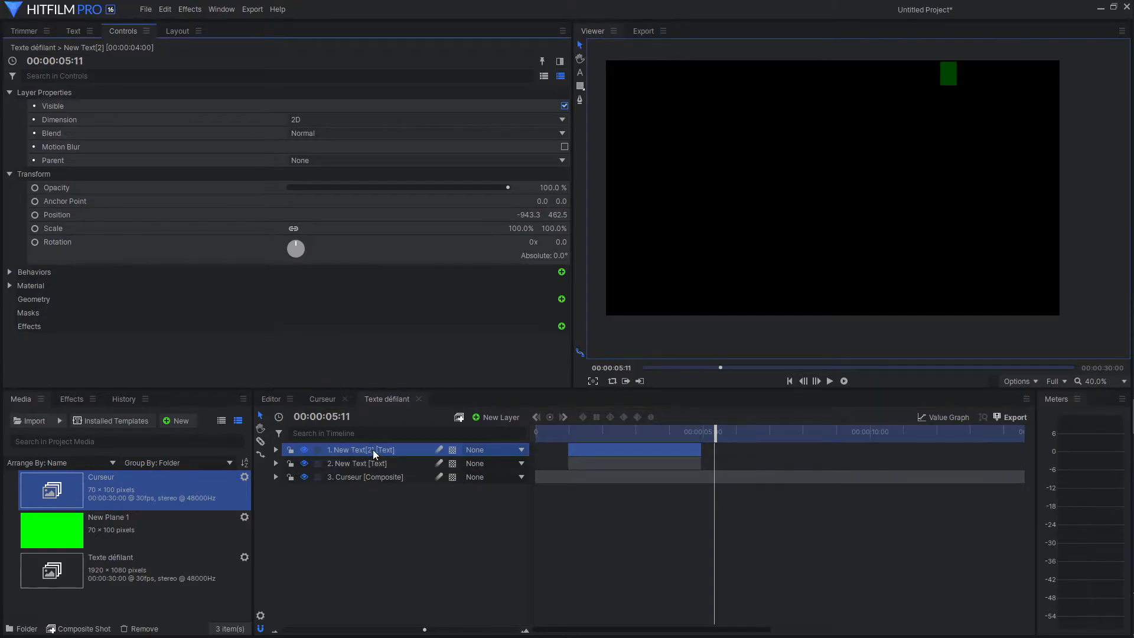
# Remove the Typewriter behavior from the duplicated text layer and rename that layer "texte fixe".
pyautogui.click(275, 450)
pyautogui.click(288, 476)
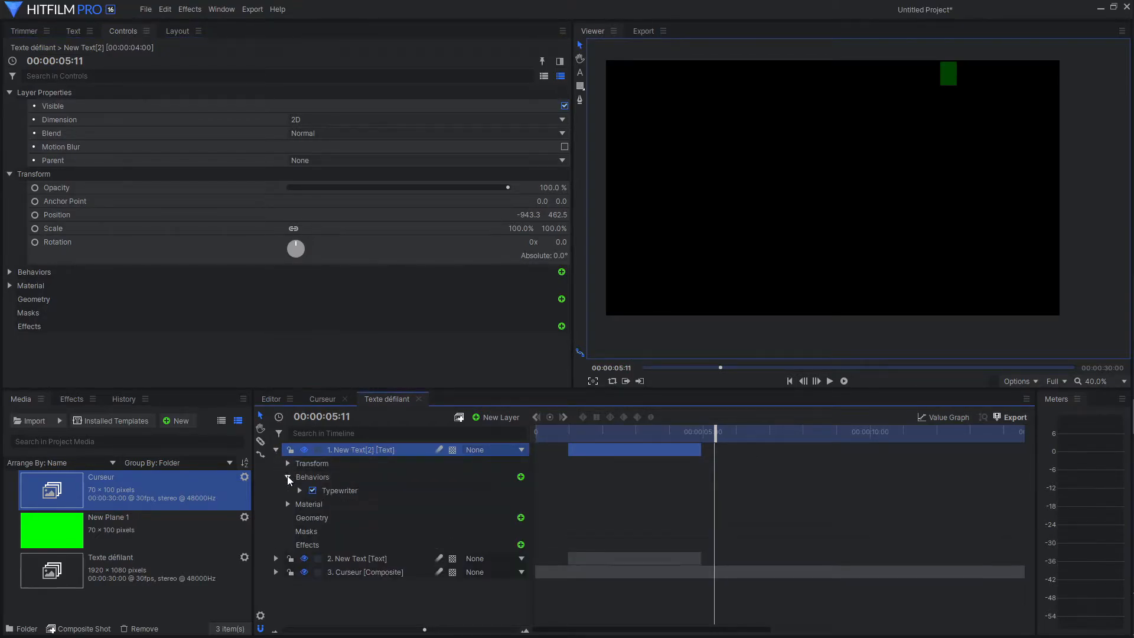
pyautogui.click(344, 490)
pyautogui.press('Delete')
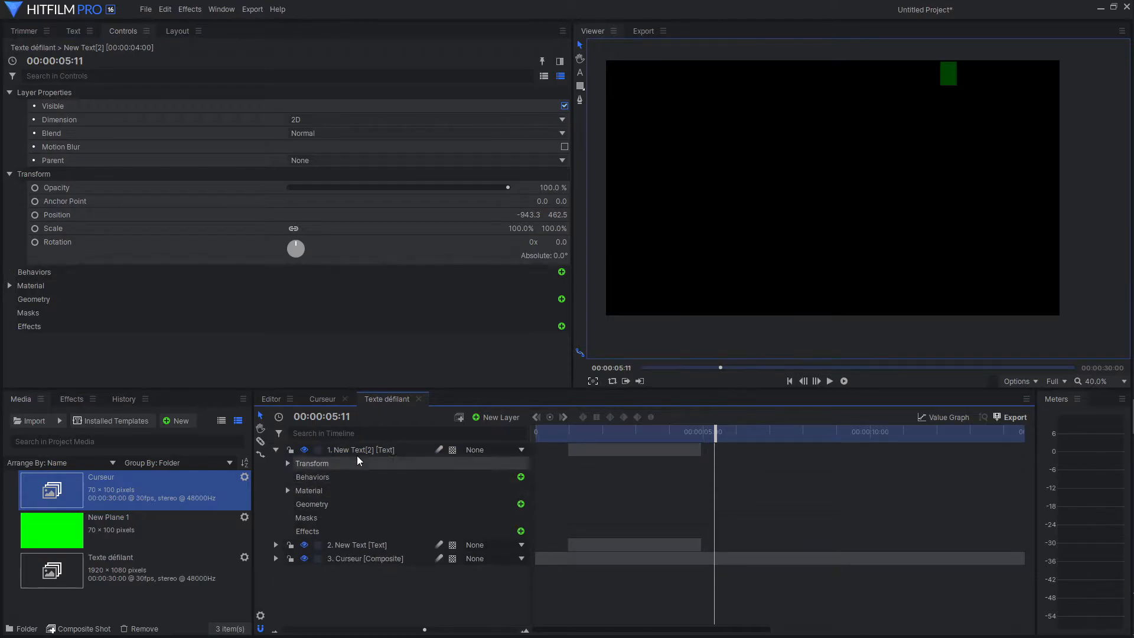
pyautogui.click(358, 452)
pyautogui.doubleClick(358, 451)
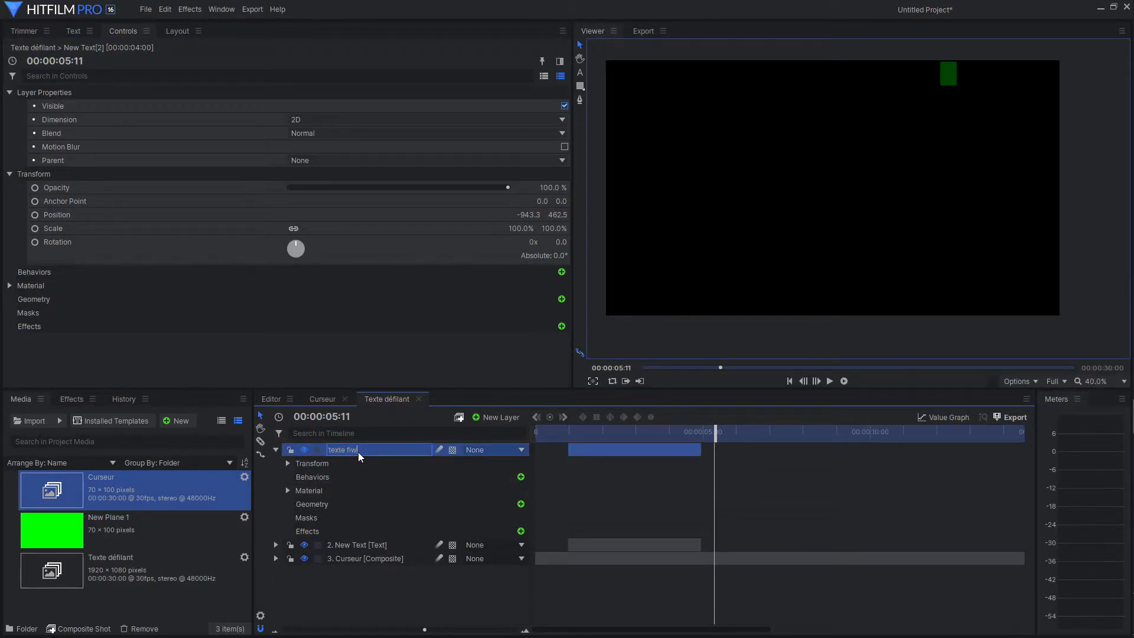
pyautogui.press('Return')
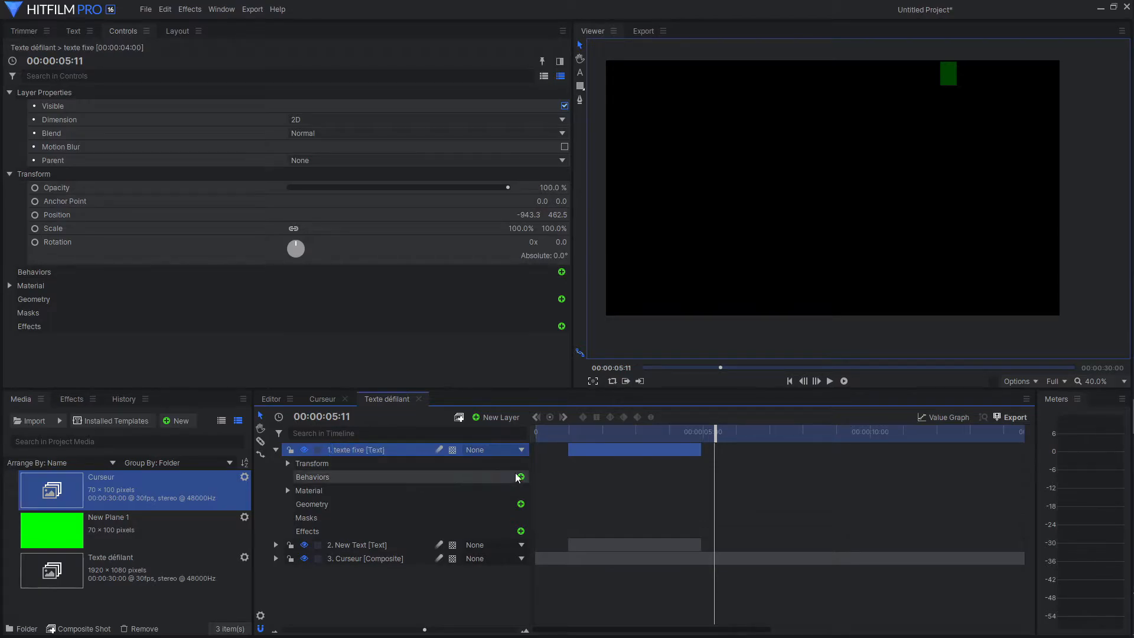
# Place the "texte fixe" clip directly after the typewriter text clip and extend it to the end of the composite shot.
pyautogui.moveTo(644, 450)
pyautogui.mouseDown()
pyautogui.moveTo(772, 451)
pyautogui.moveTo(645, 442)
pyautogui.mouseUp()
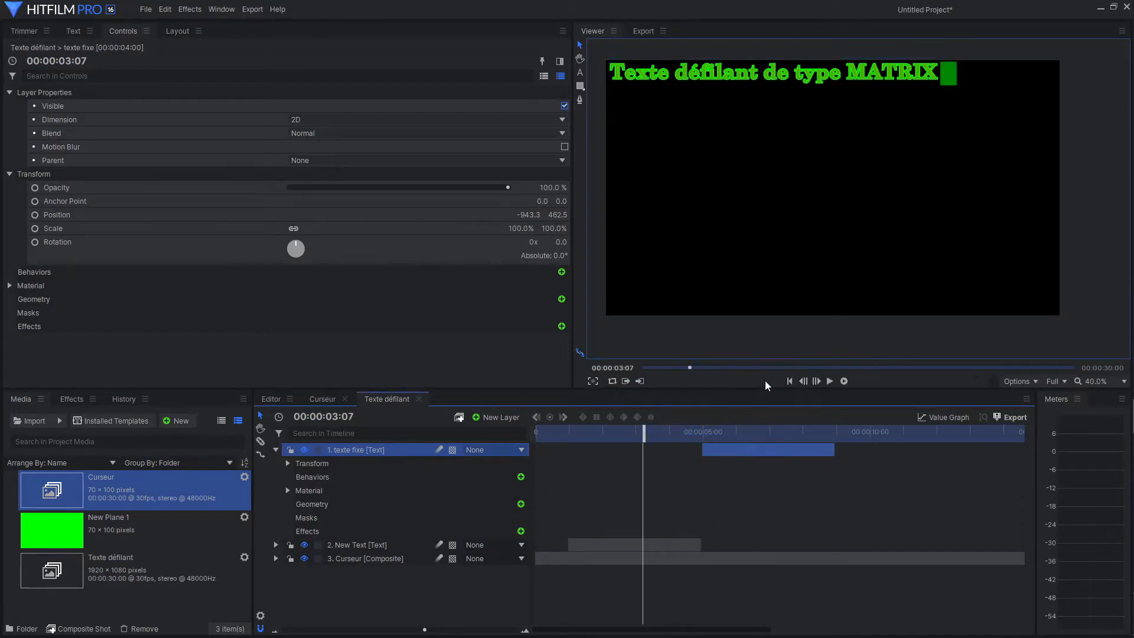
pyautogui.click(830, 380)
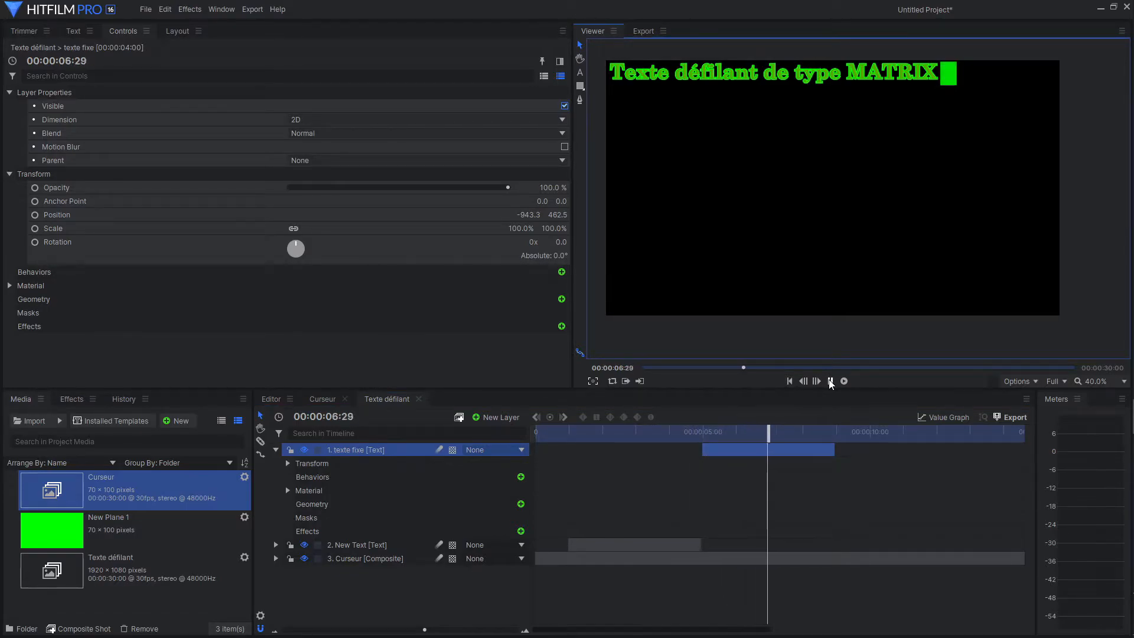
pyautogui.click(830, 381)
pyautogui.moveTo(837, 450); pyautogui.dragTo(1028, 450)
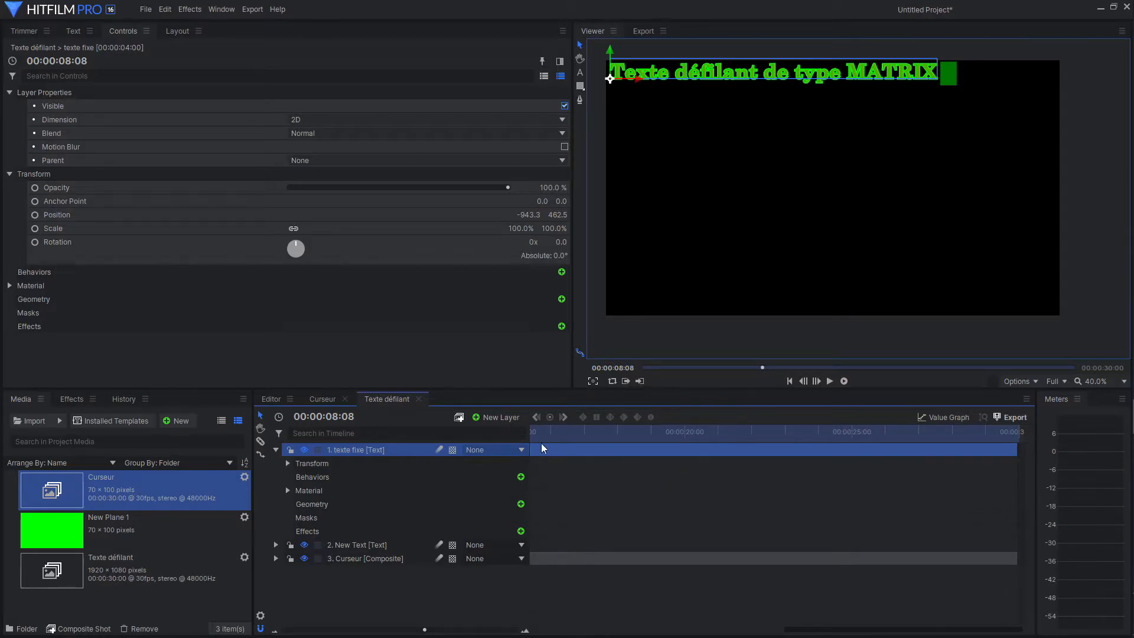
pyautogui.click(275, 450)
pyautogui.scroll(-5, 728, 543)
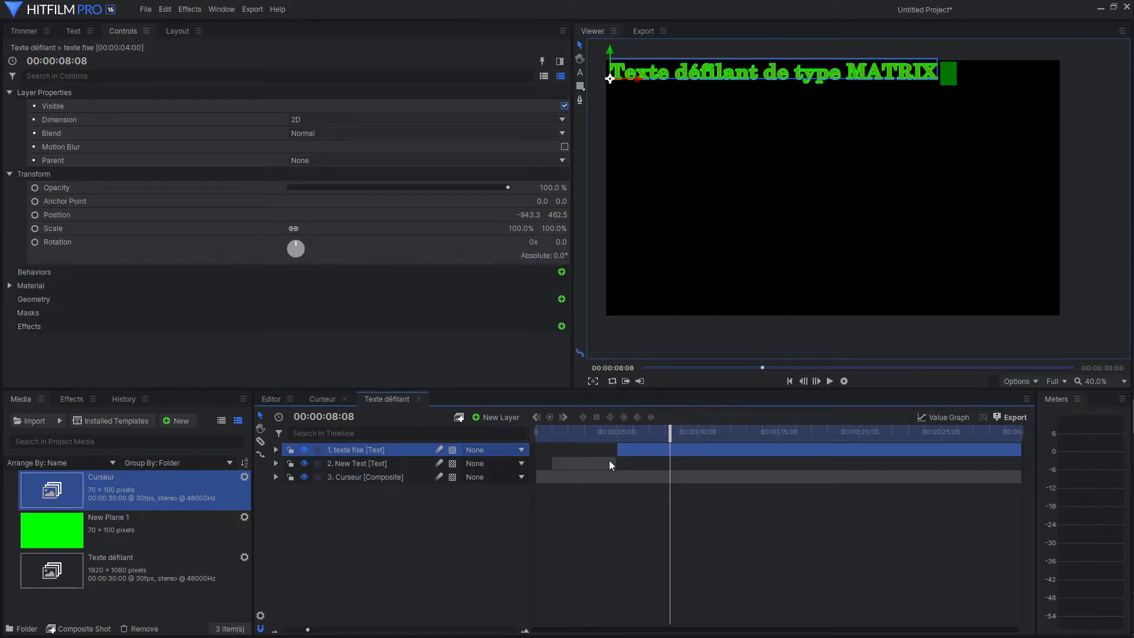
# Lower the typewriter text layer to Position -943.3, 449.2 so it lines up with the cursor.
pyautogui.moveTo(682, 428); pyautogui.dragTo(654, 429)
pyautogui.click(391, 463)
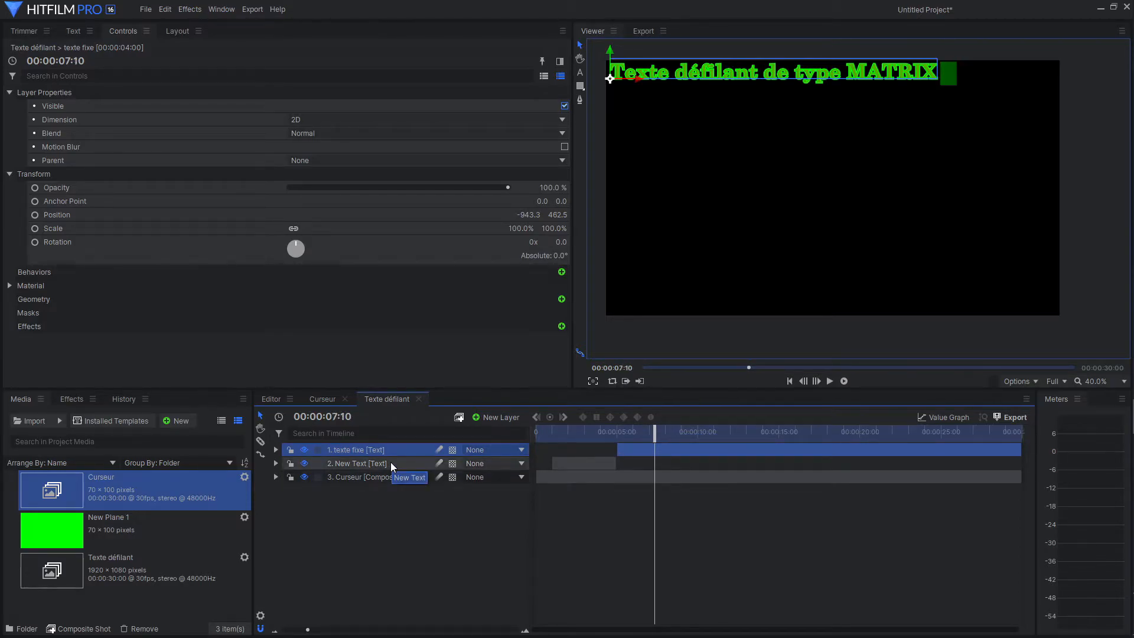
pyautogui.click(582, 47)
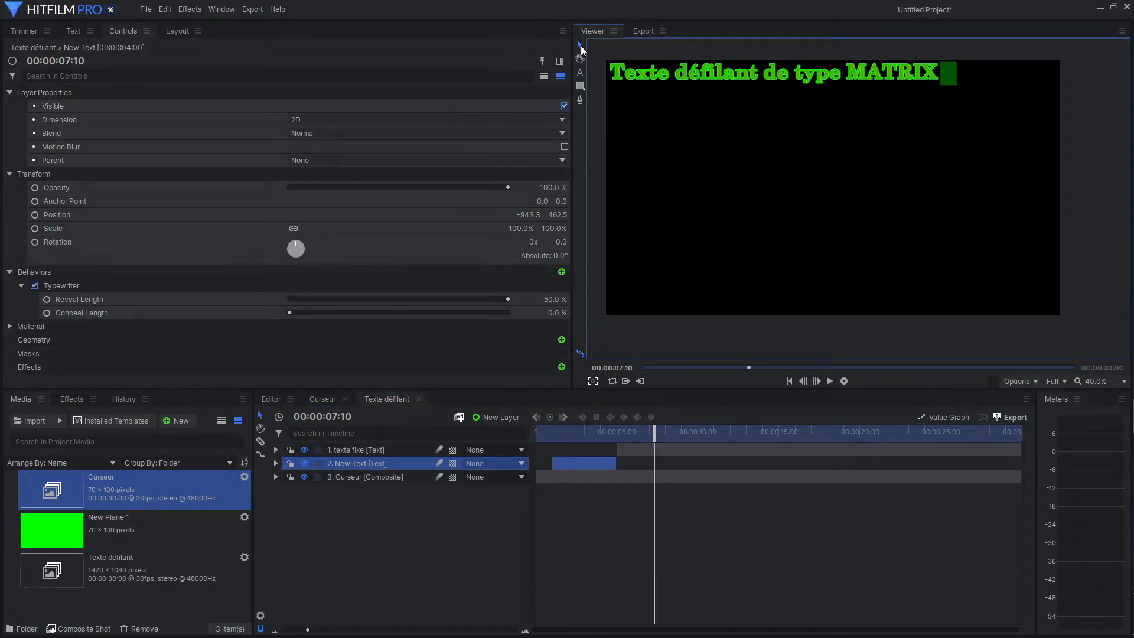
pyautogui.click(589, 434)
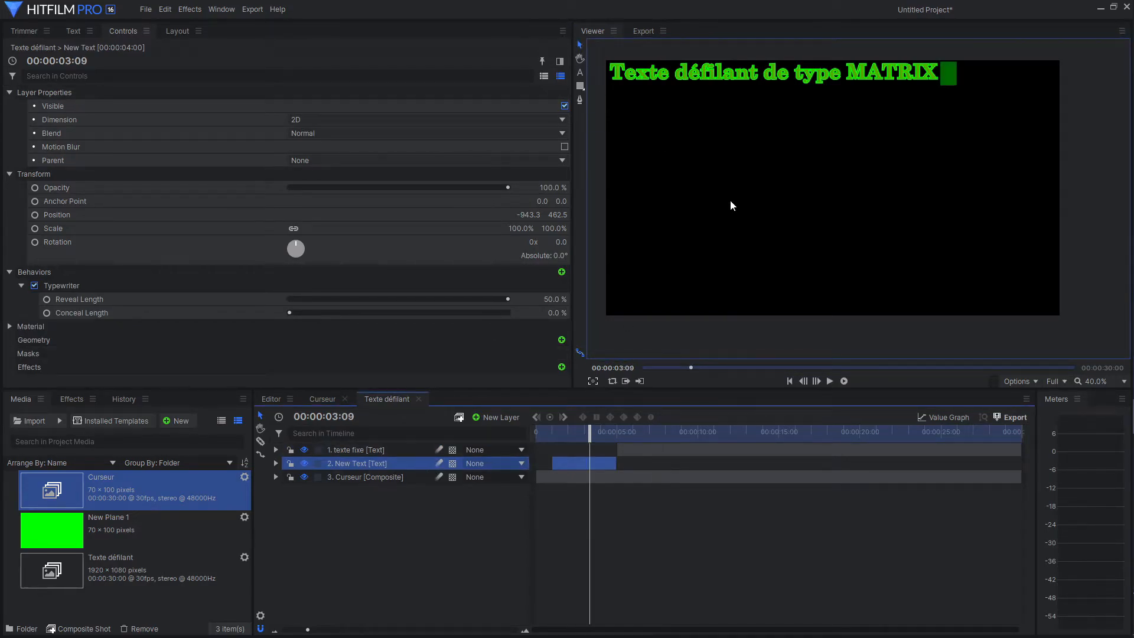
pyautogui.scroll(-1, 732, 198)
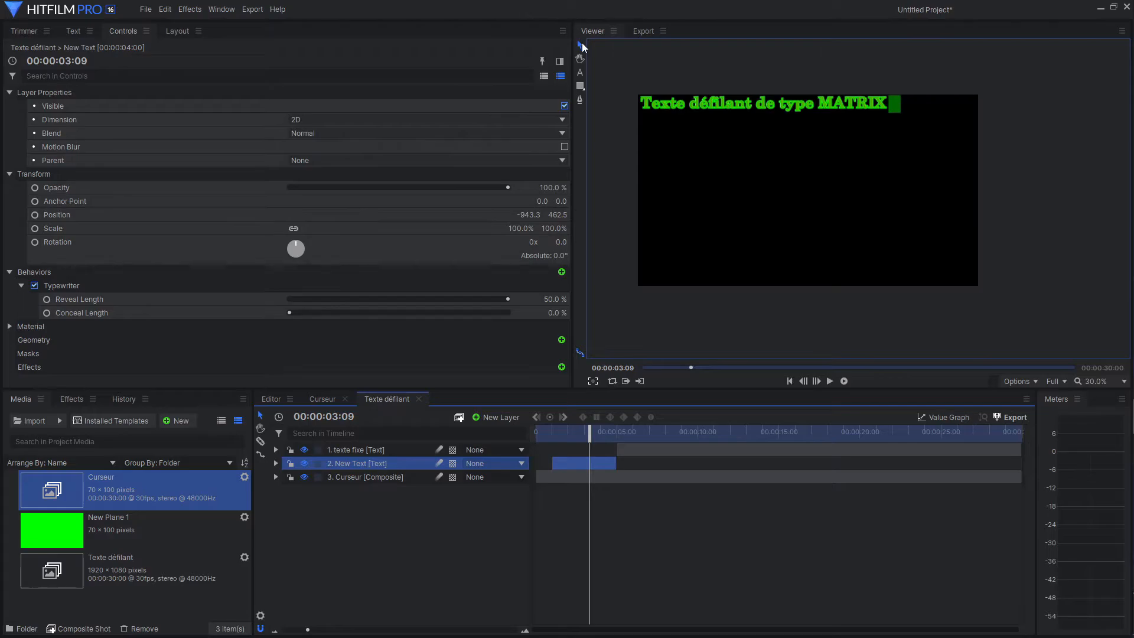
pyautogui.moveTo(590, 432); pyautogui.dragTo(585, 431)
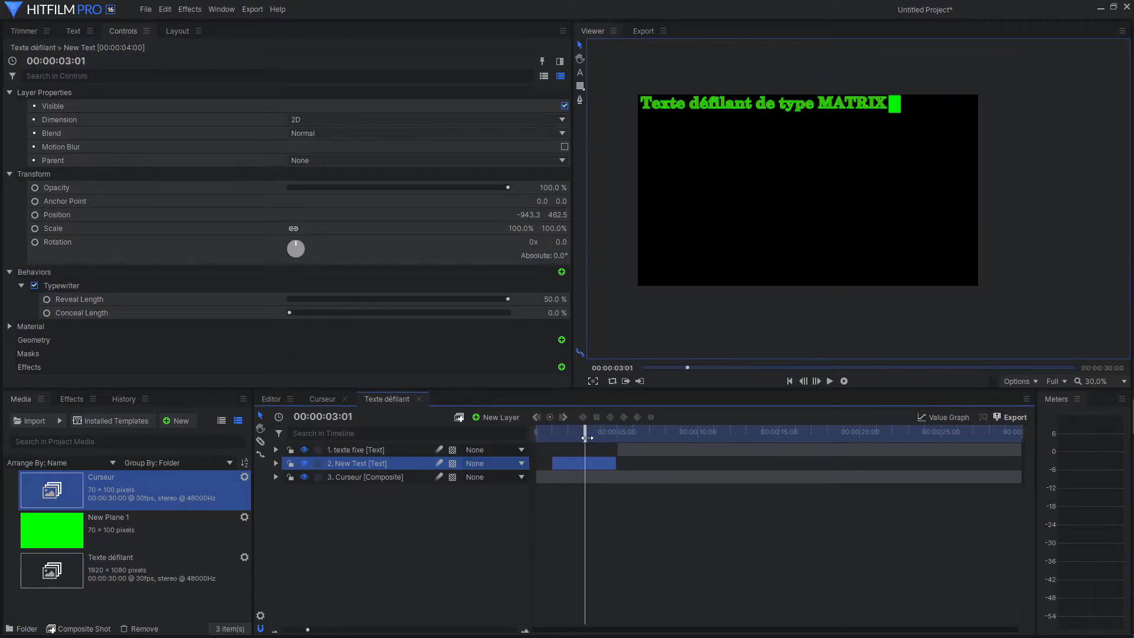
pyautogui.click(665, 106)
pyautogui.moveTo(643, 79); pyautogui.dragTo(642, 81)
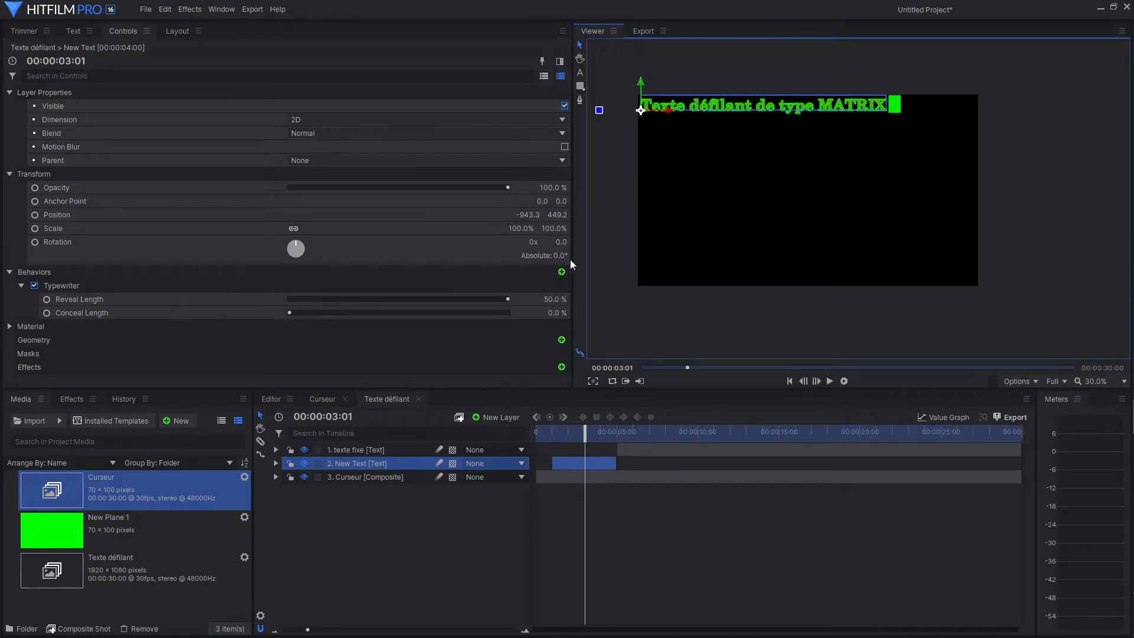
# Copy the typewriter text layer's Position property onto the "texte fixe" layer so both texts line up.
pyautogui.click(275, 463)
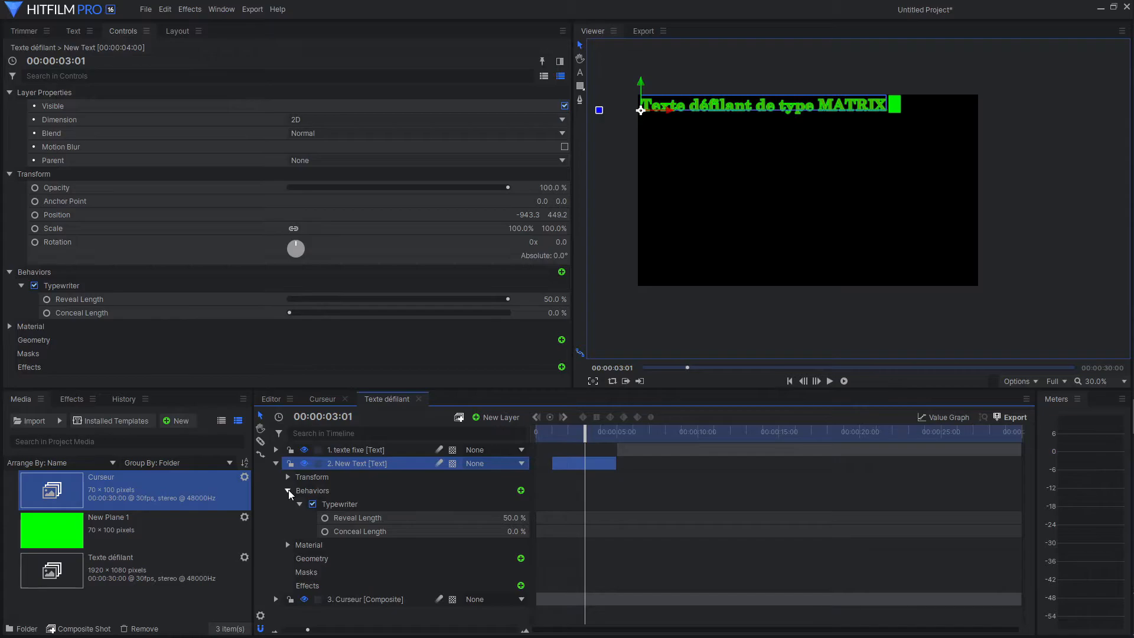
pyautogui.click(288, 490)
pyautogui.click(288, 477)
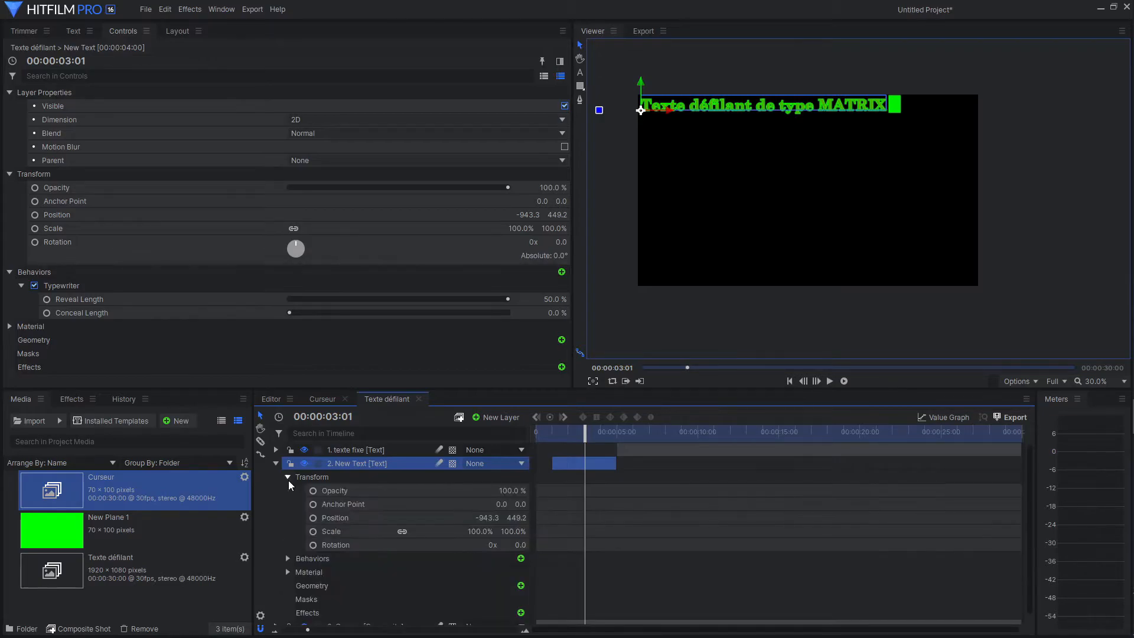
pyautogui.click(482, 517)
pyautogui.click(438, 514)
pyautogui.rightClick(438, 515)
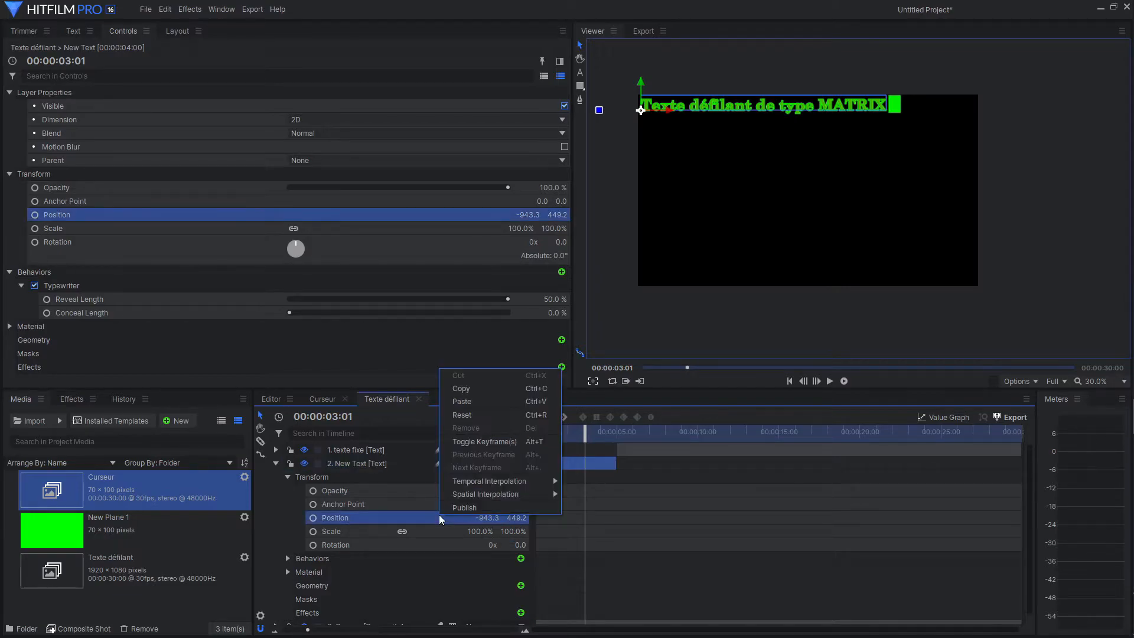
pyautogui.click(461, 391)
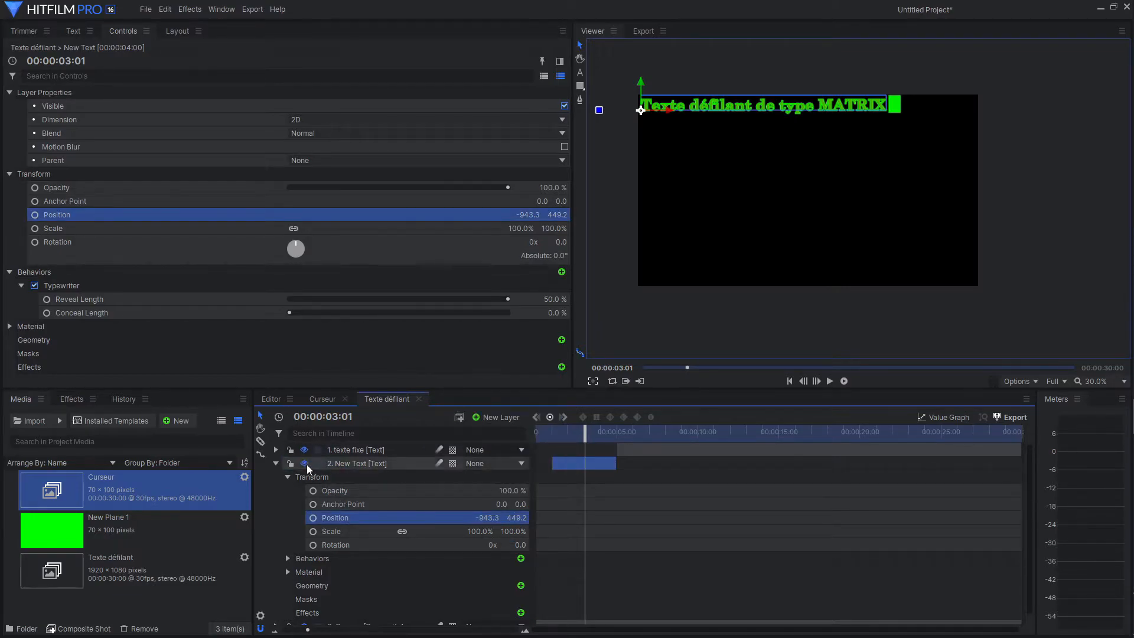
pyautogui.click(276, 449)
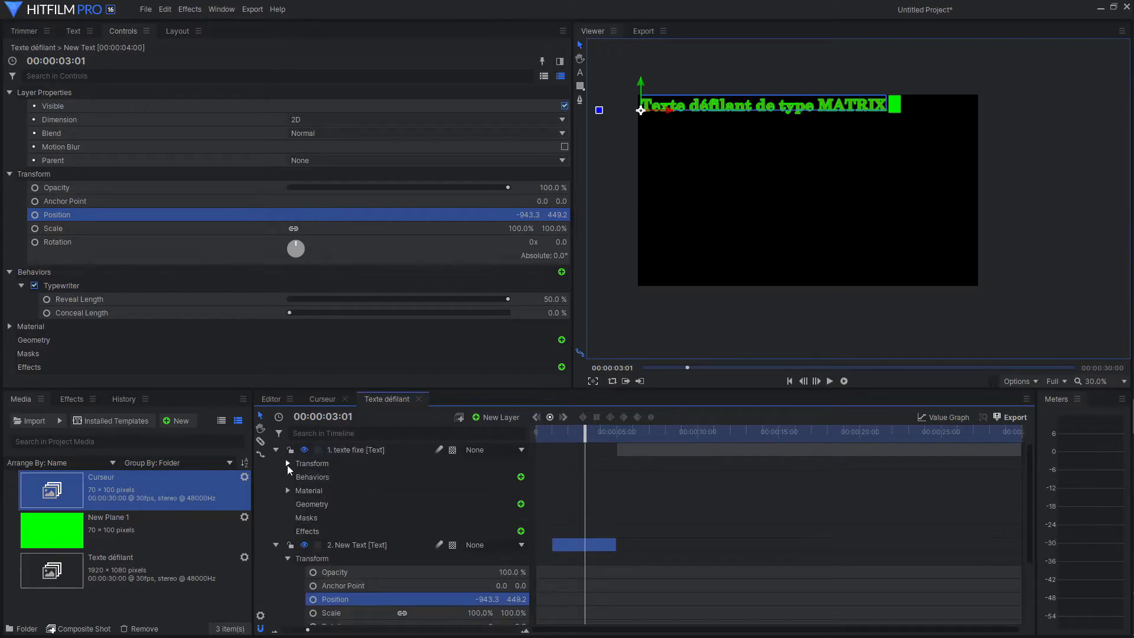
pyautogui.click(288, 464)
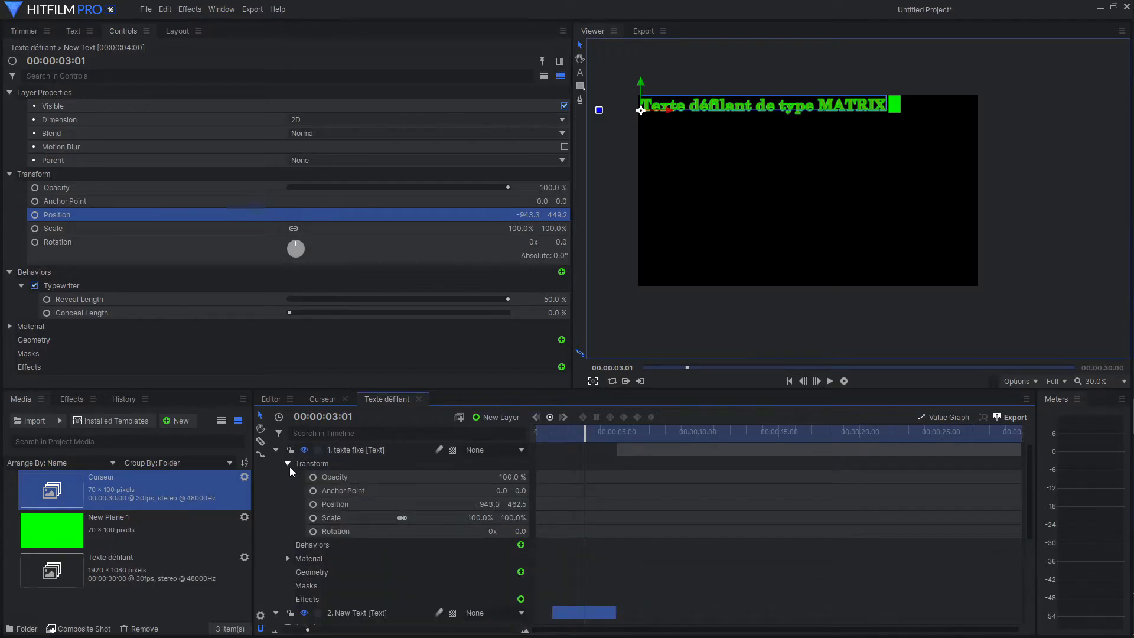
pyautogui.rightClick(407, 503)
pyautogui.click(445, 391)
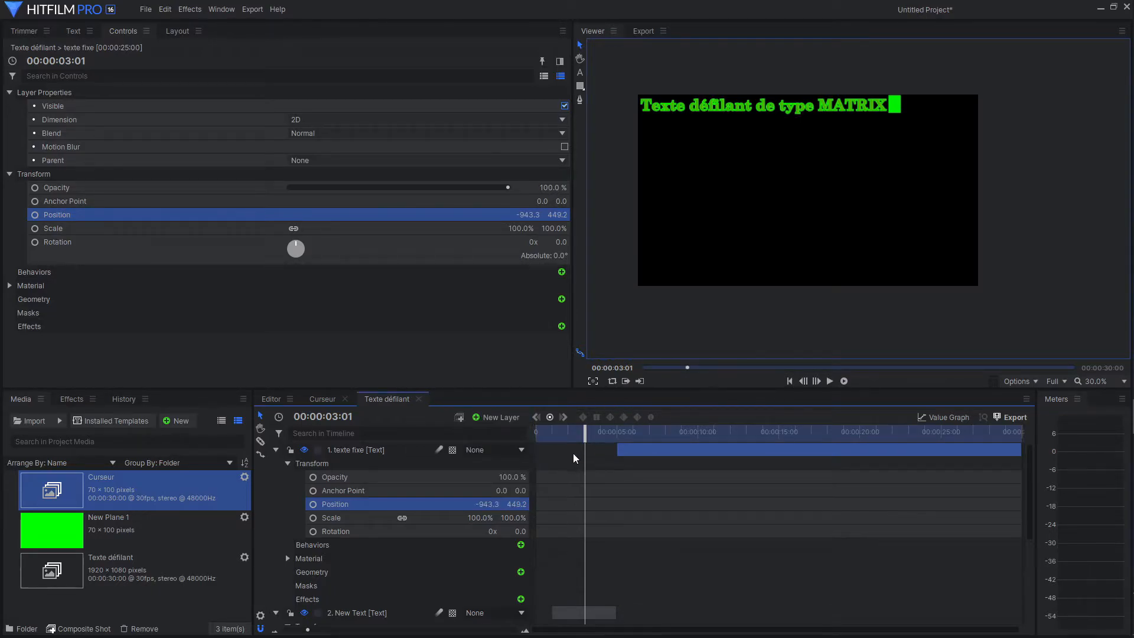
pyautogui.moveTo(583, 434); pyautogui.dragTo(652, 433)
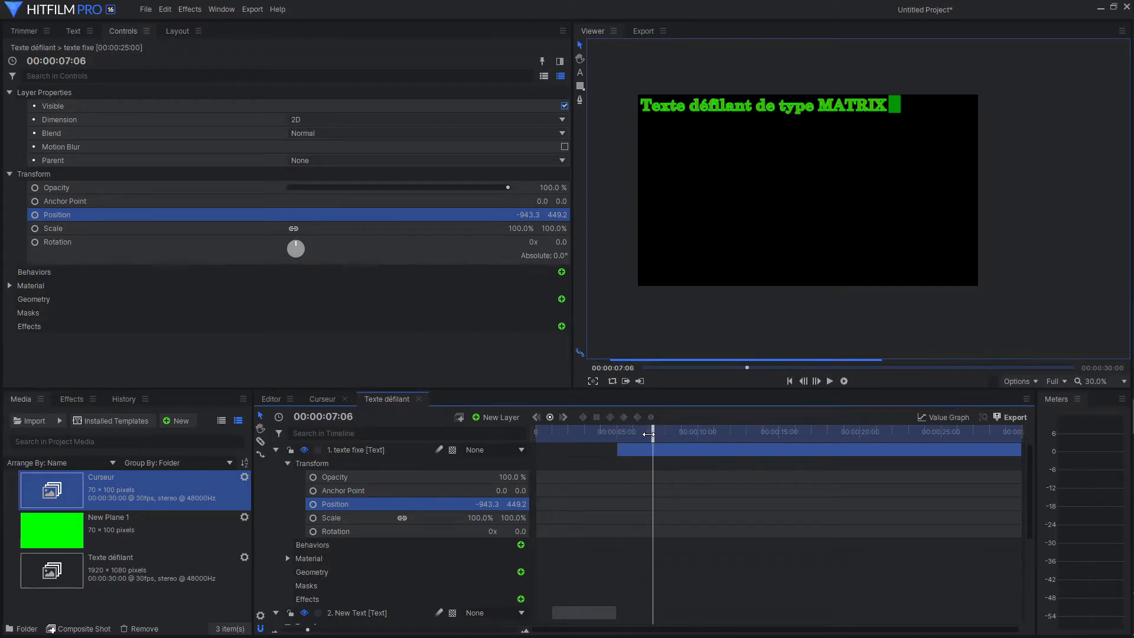
pyautogui.click(275, 451)
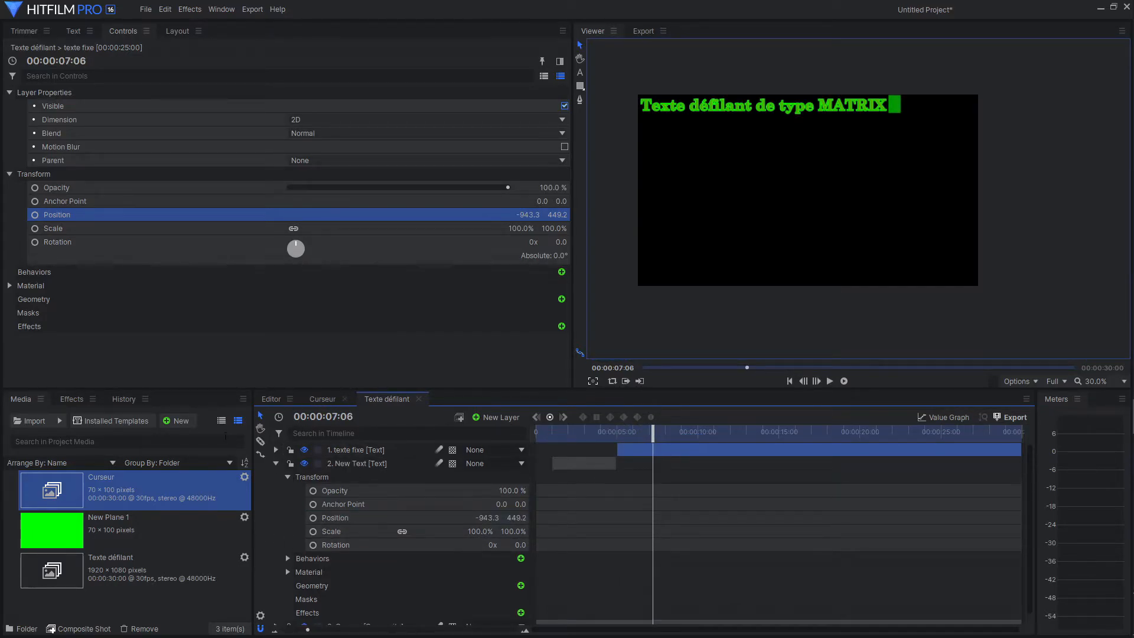
# Create a new composite shot named "Finale" with the 1080p Full HD @ 30 fps template.
pyautogui.rightClick(113, 604)
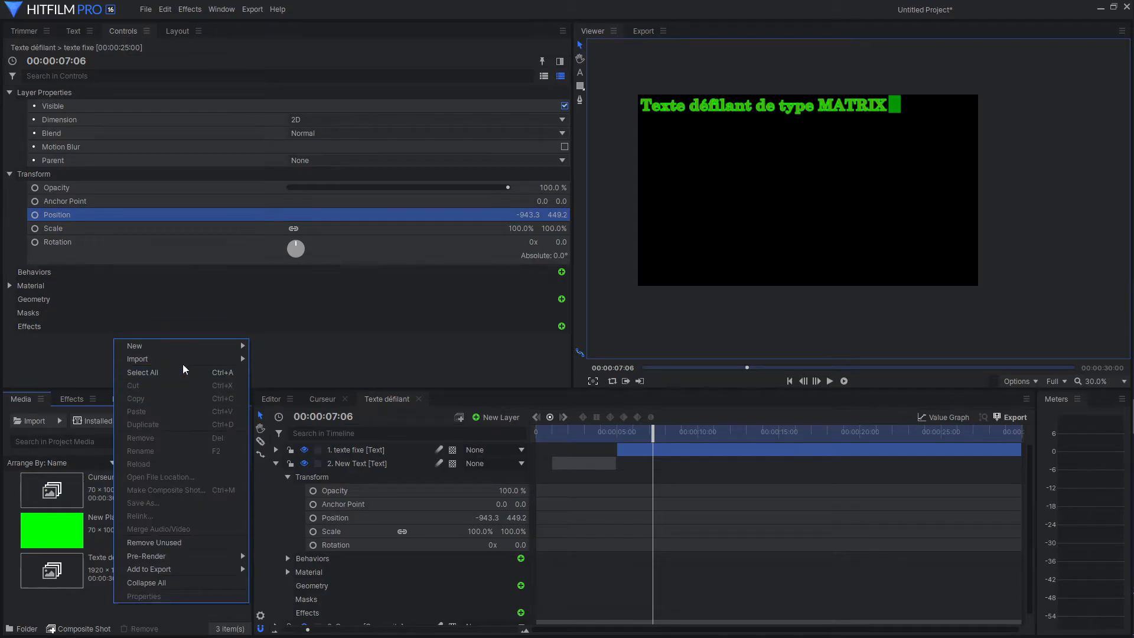
pyautogui.moveTo(189, 347)
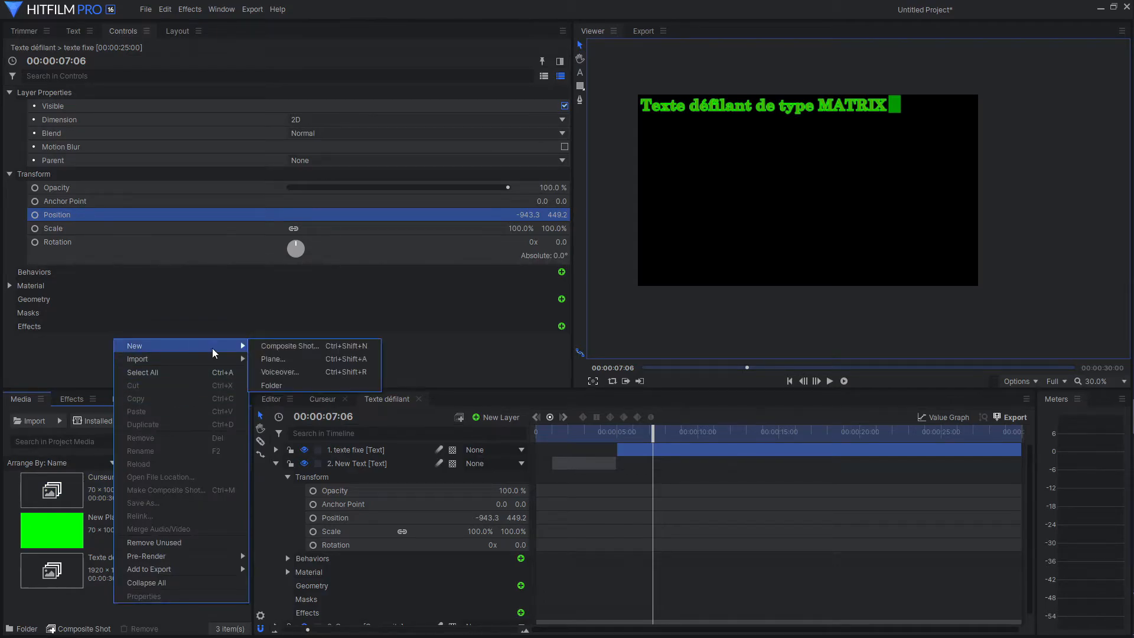
pyautogui.click(307, 347)
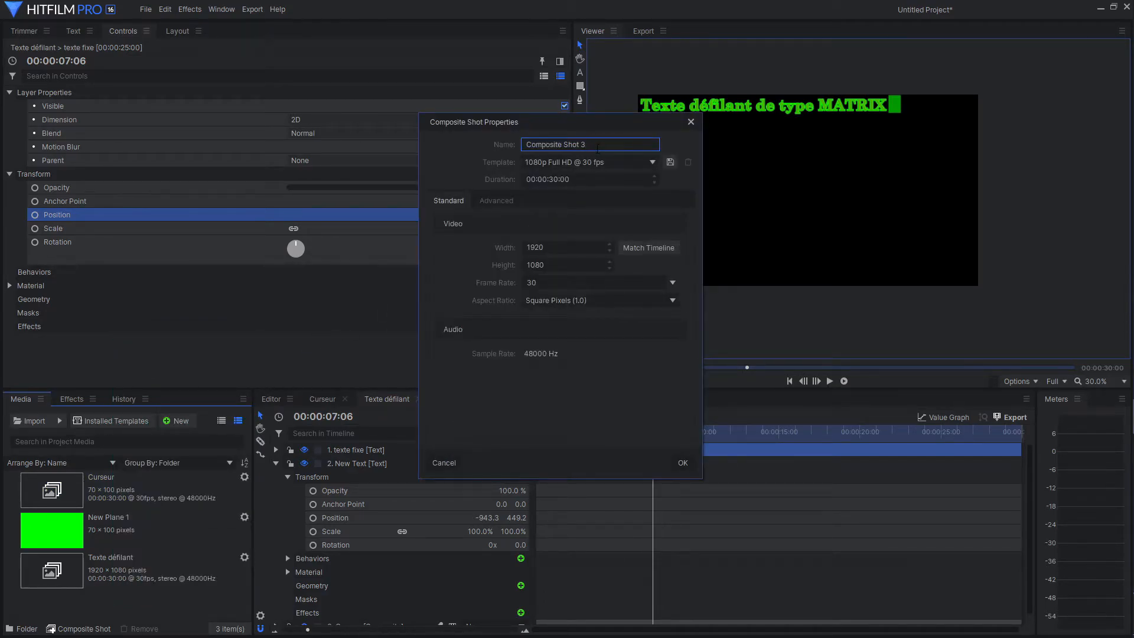
pyautogui.moveTo(598, 149); pyautogui.dragTo(508, 152)
pyautogui.write('Finale')
pyautogui.press('Return')
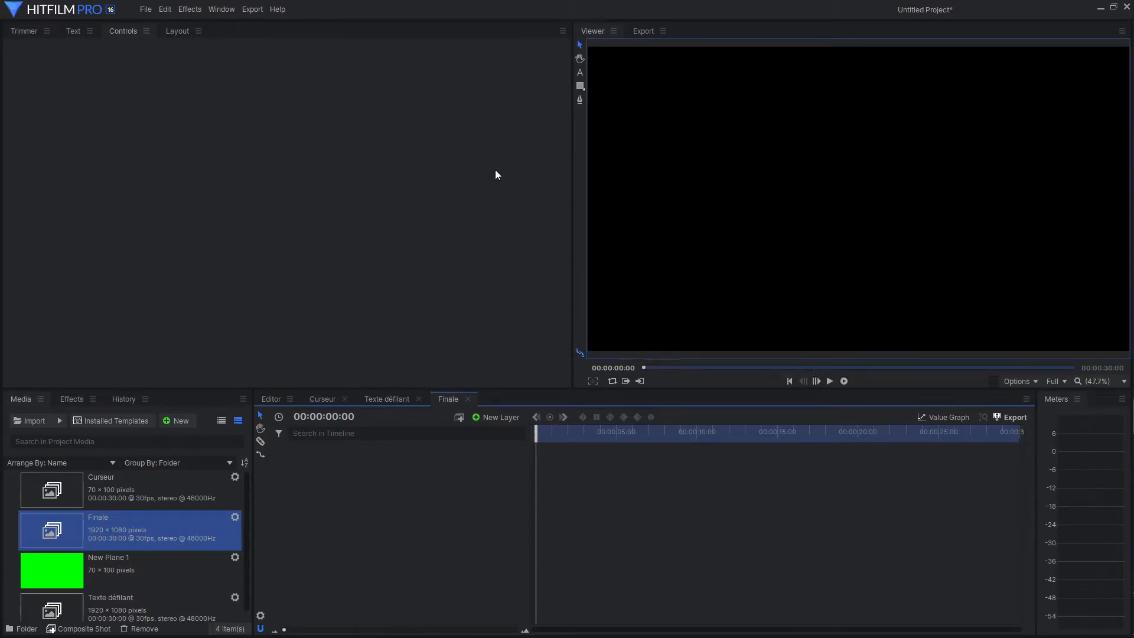
# Add the Texte défilant composite to the Finale timeline, duplicate it, and rename the copy "Texte défilant reverse".
pyautogui.moveTo(121, 604); pyautogui.dragTo(334, 455)
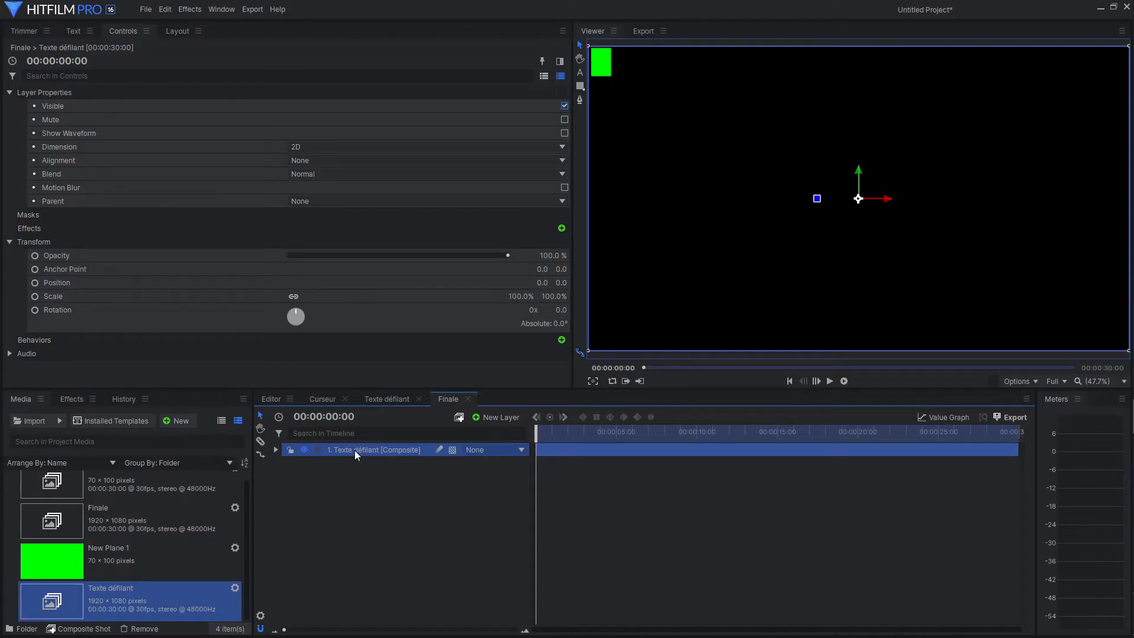
pyautogui.hotkey('ctrl', 'd')
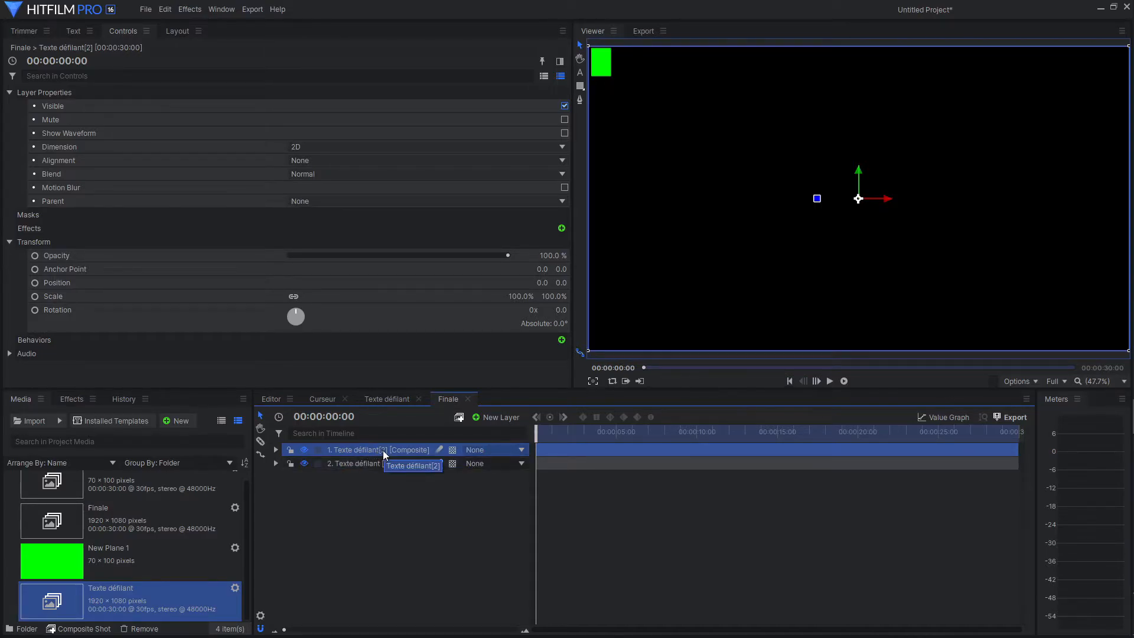
pyautogui.doubleClick(383, 450)
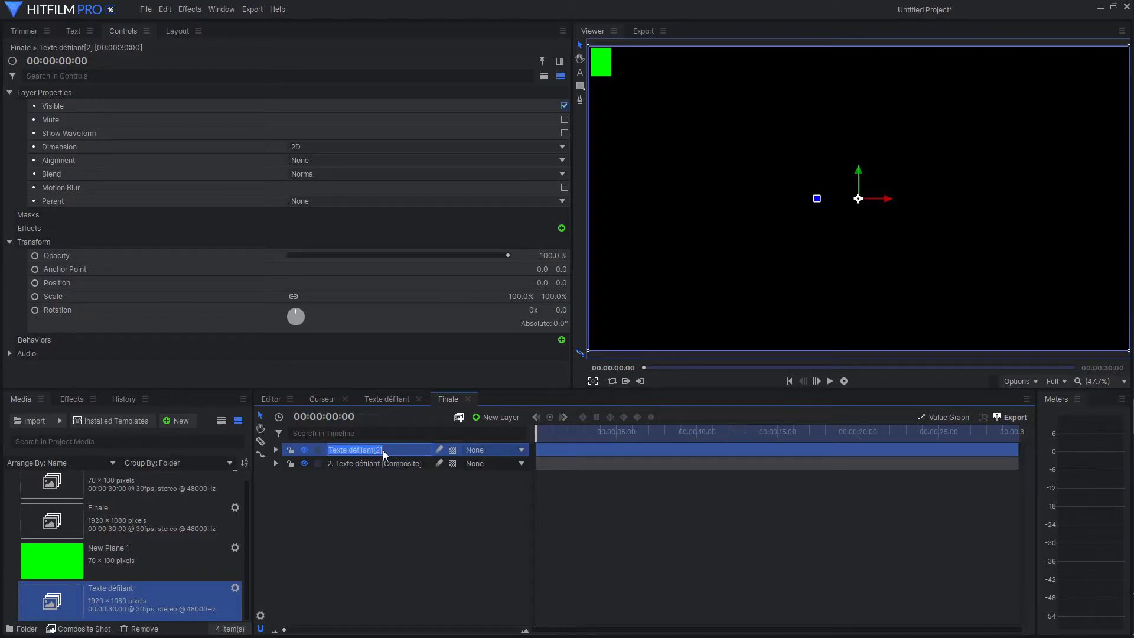
pyautogui.click(382, 450)
pyautogui.press('Return')
# Find the Time Reverse effect and apply it to the "Texte défilant reverse" layer.
pyautogui.click(72, 402)
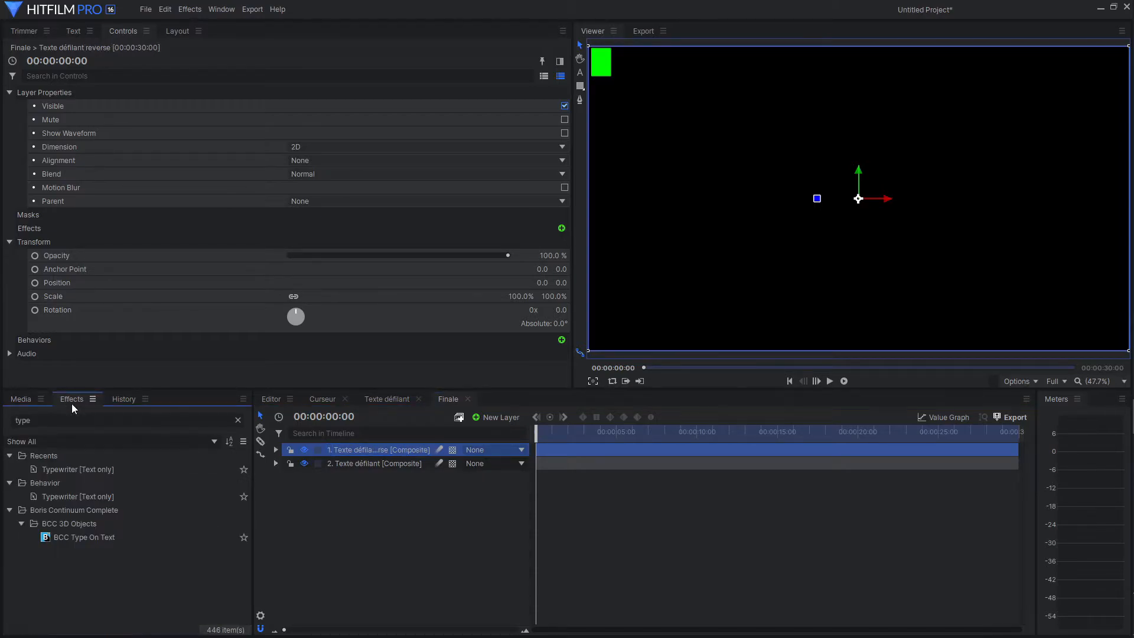
pyautogui.doubleClick(63, 425)
pyautogui.write('reverse')
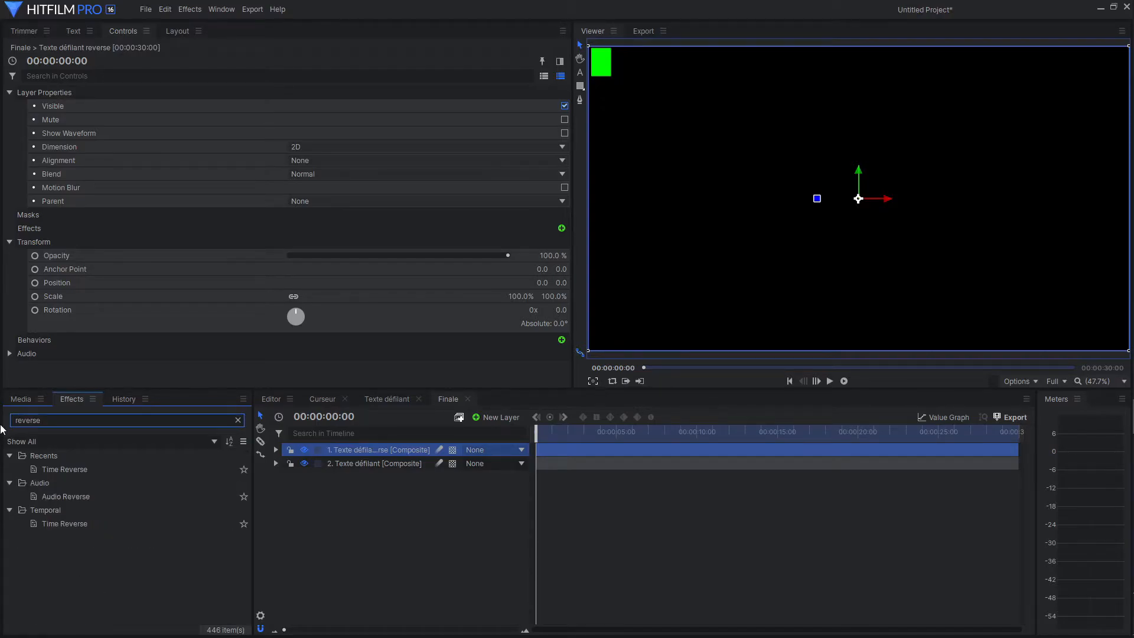
pyautogui.click(78, 471)
pyautogui.moveTo(78, 474); pyautogui.dragTo(345, 451)
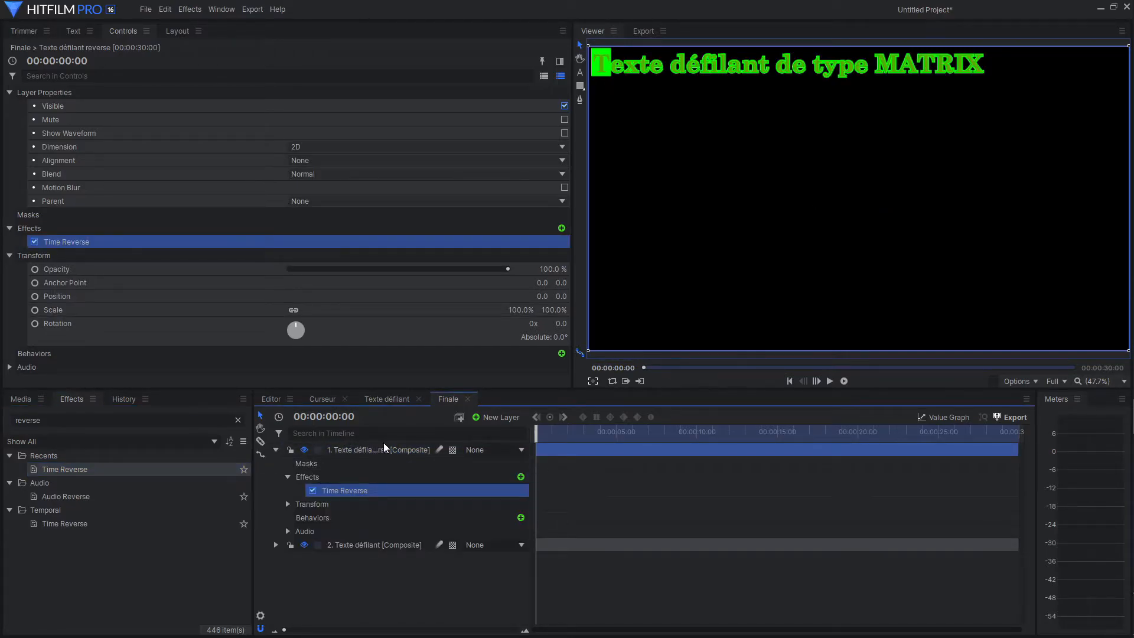
# Hide the original Texte défilant layer and shift the reversed layer about 00:00:10:27 earlier in the timeline.
pyautogui.click(304, 545)
pyautogui.moveTo(534, 428); pyautogui.dragTo(647, 462)
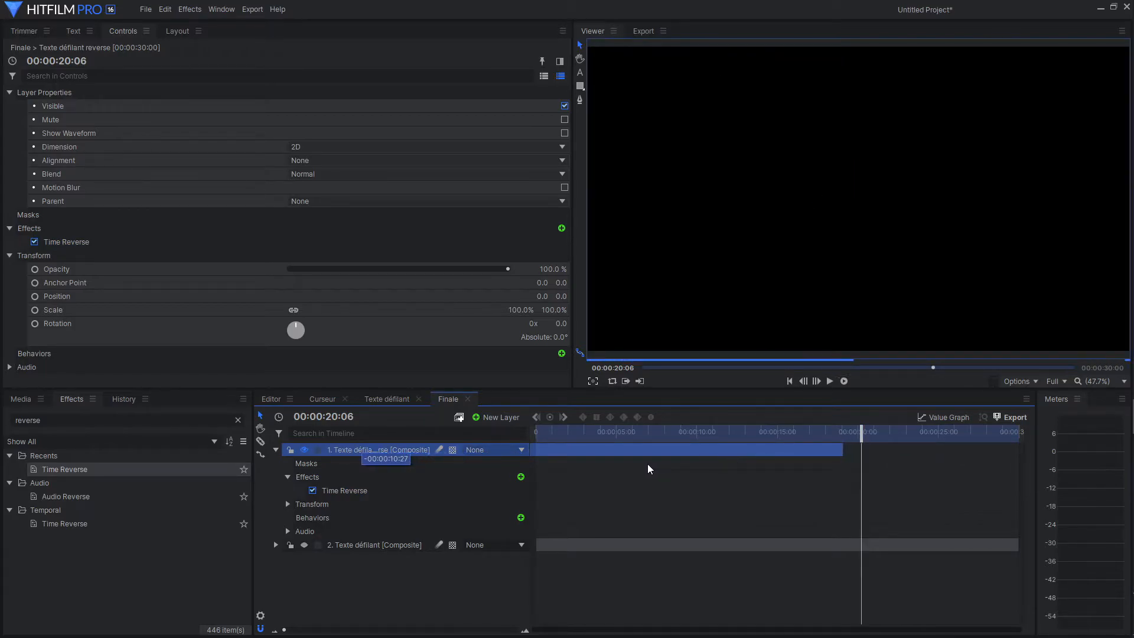
pyautogui.moveTo(862, 431); pyautogui.dragTo(748, 447)
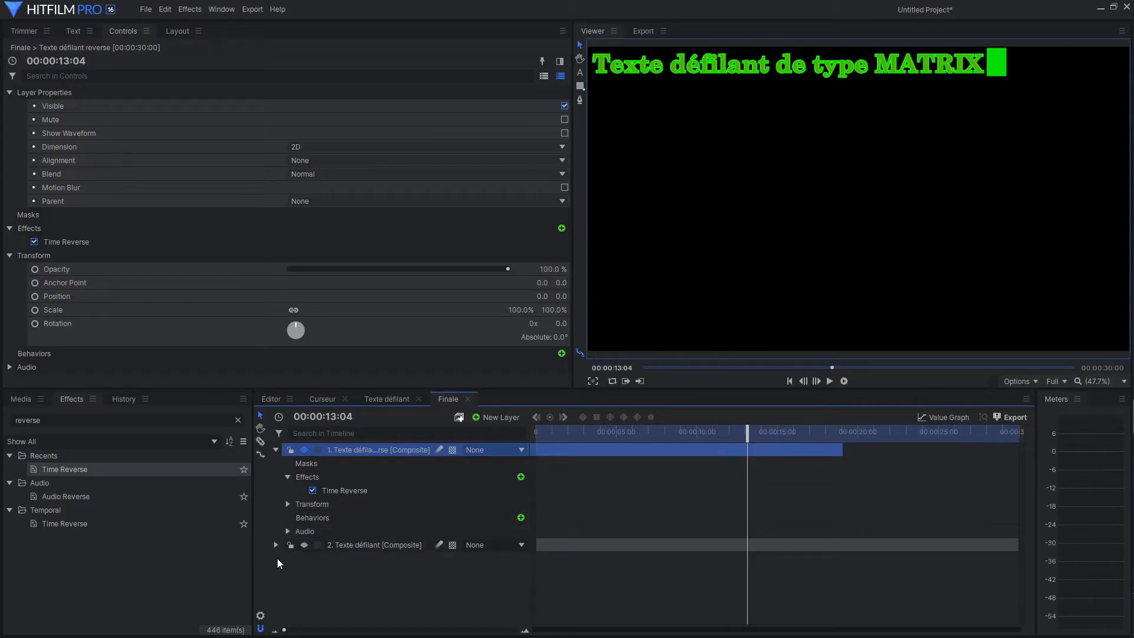
# Show the original Texte défilant layer, hide the reversed layer, and place the playhead at 00:00:03:18.
pyautogui.click(304, 544)
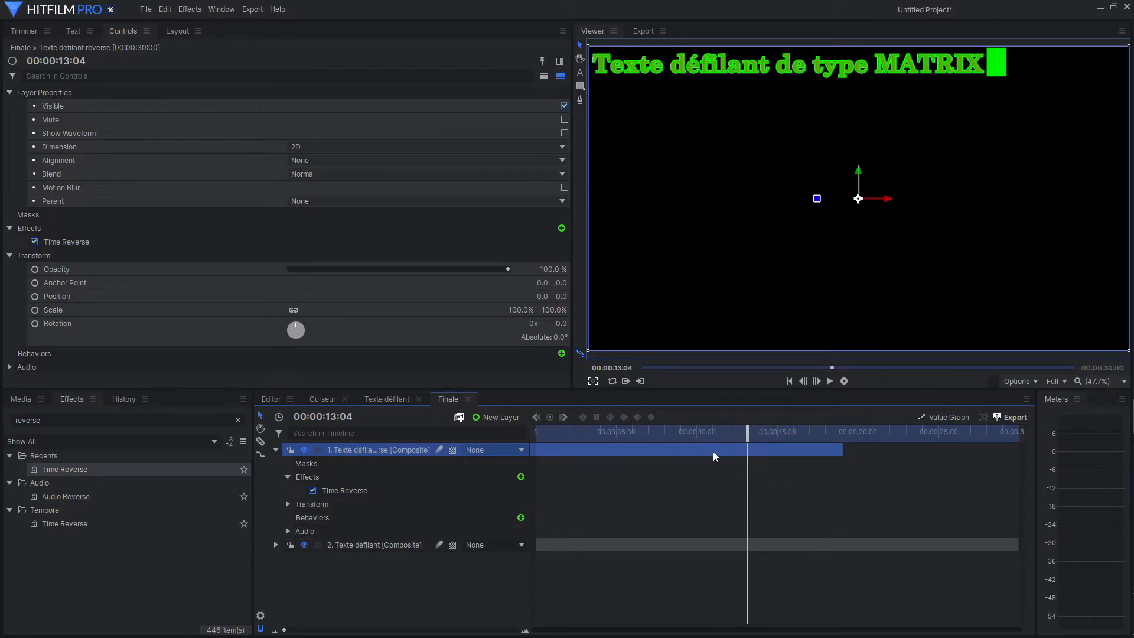
pyautogui.moveTo(747, 432); pyautogui.dragTo(583, 469)
pyautogui.click(304, 449)
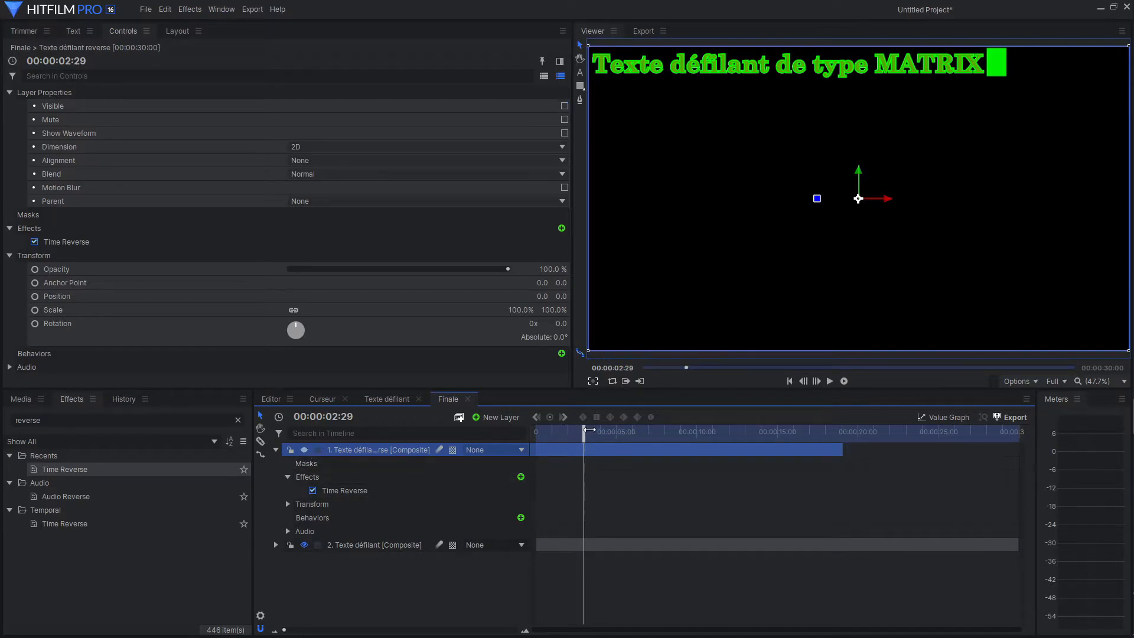
pyautogui.moveTo(583, 433)
pyautogui.mouseDown()
pyautogui.moveTo(536, 435)
pyautogui.moveTo(595, 440)
pyautogui.mouseUp()
pyautogui.click(275, 544)
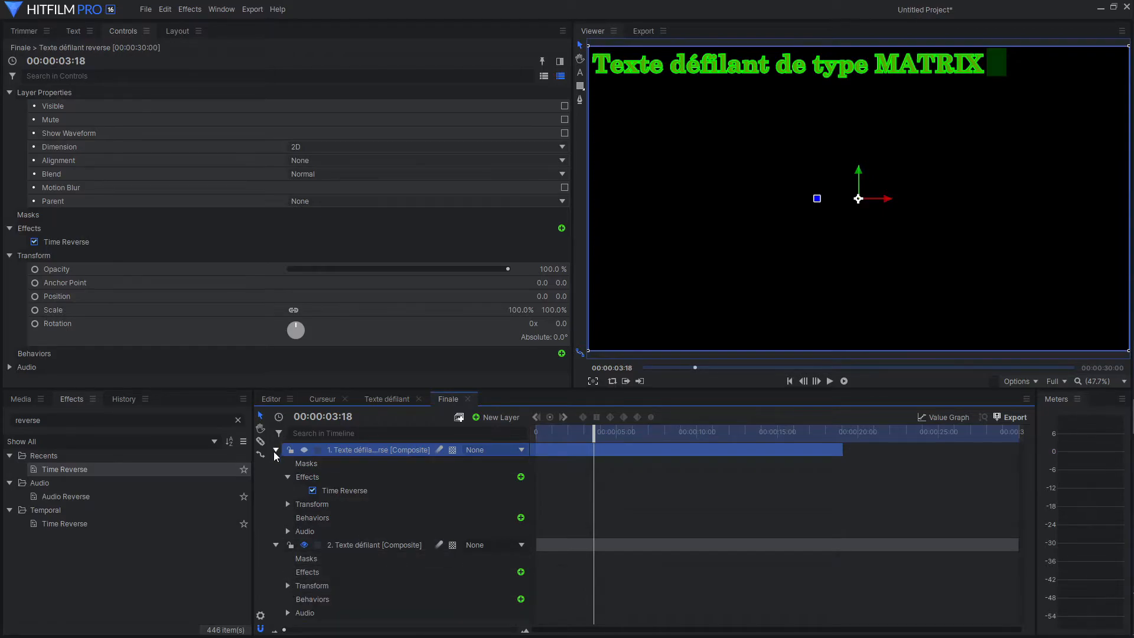
# Slice the Texte défilant layer at 00:00:03:18 and delete the part after the cut.
pyautogui.click(261, 441)
pyautogui.click(597, 546)
pyautogui.scroll(-1, 323, 556)
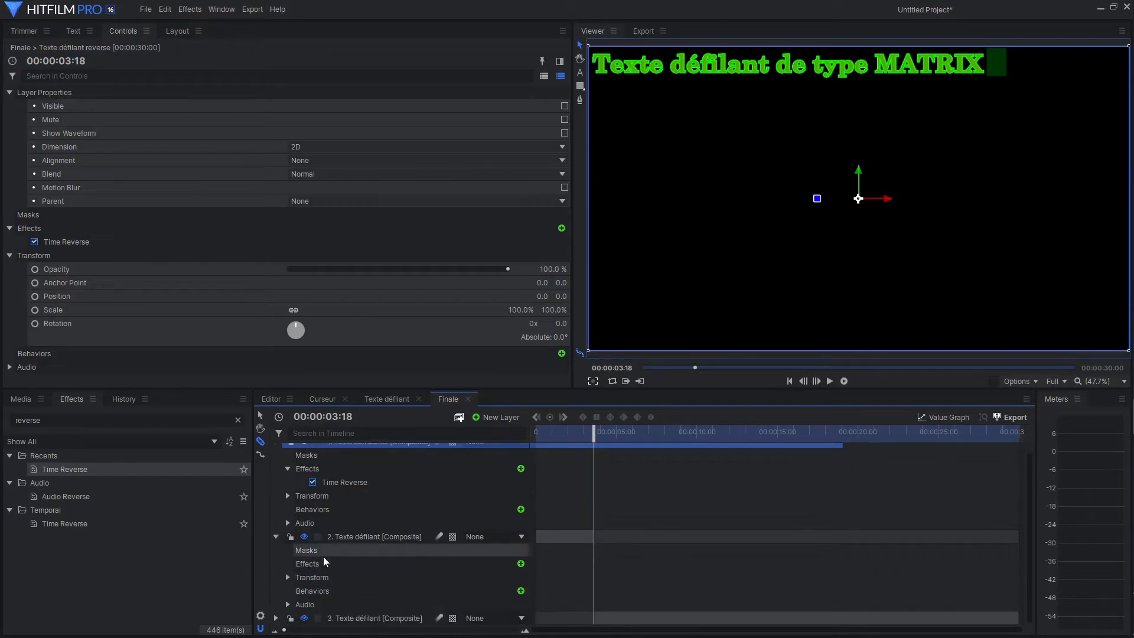
pyautogui.click(361, 620)
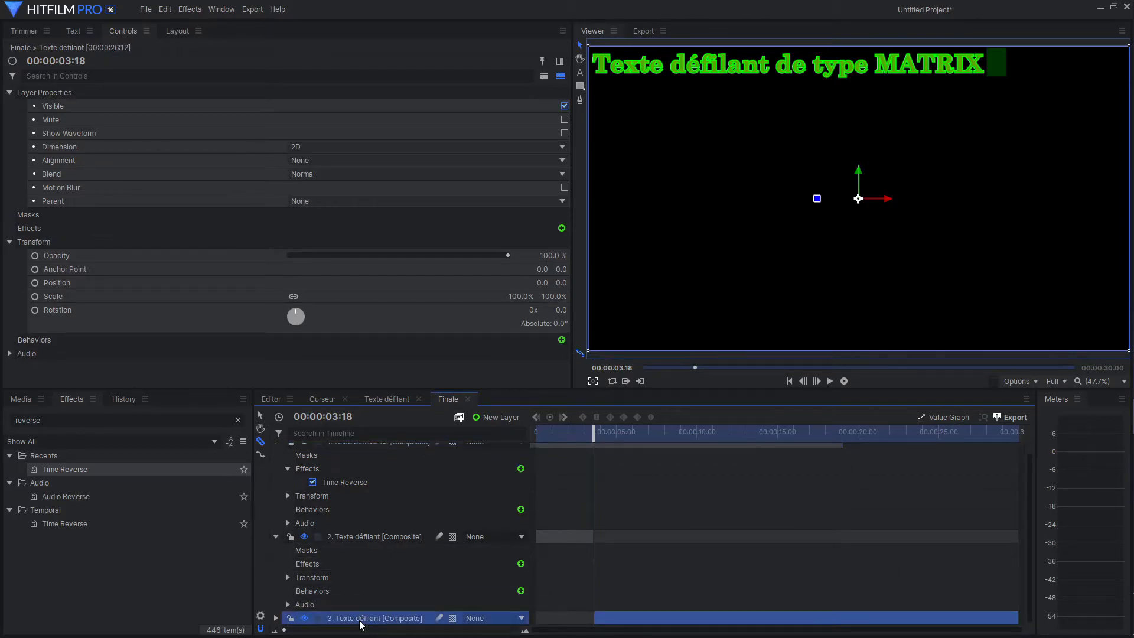
pyautogui.press('Delete')
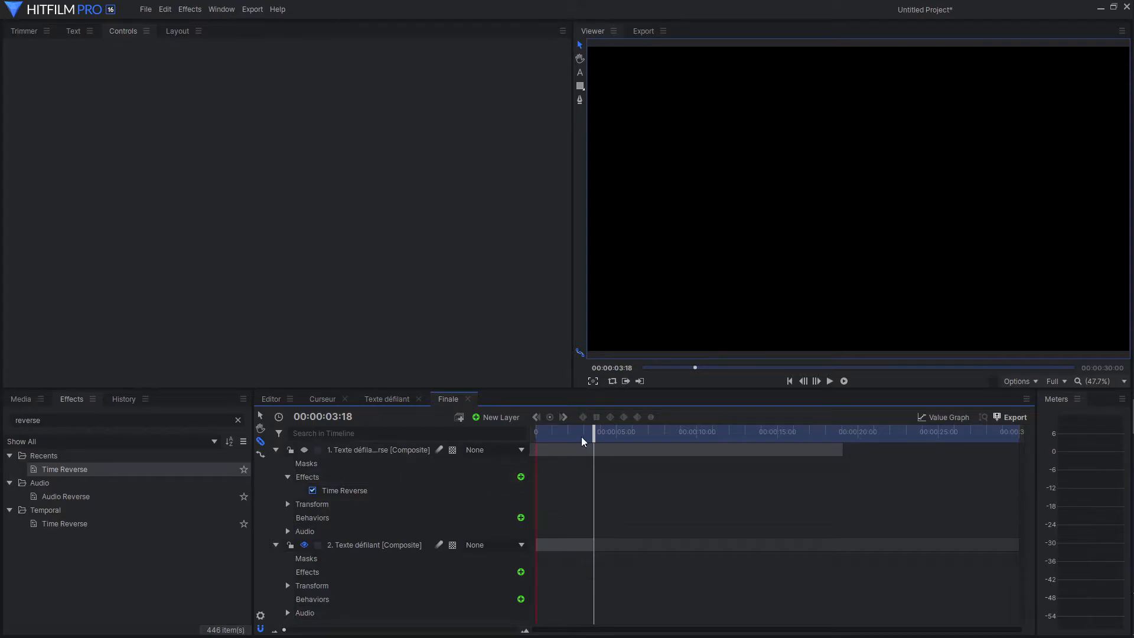
# Shift the Texte défilant reverse layer earlier so it ends at about 00:00:07:15, and make it visible again.
pyautogui.click(261, 416)
pyautogui.moveTo(646, 452); pyautogui.dragTo(461, 458)
pyautogui.moveTo(573, 450); pyautogui.dragTo(644, 451)
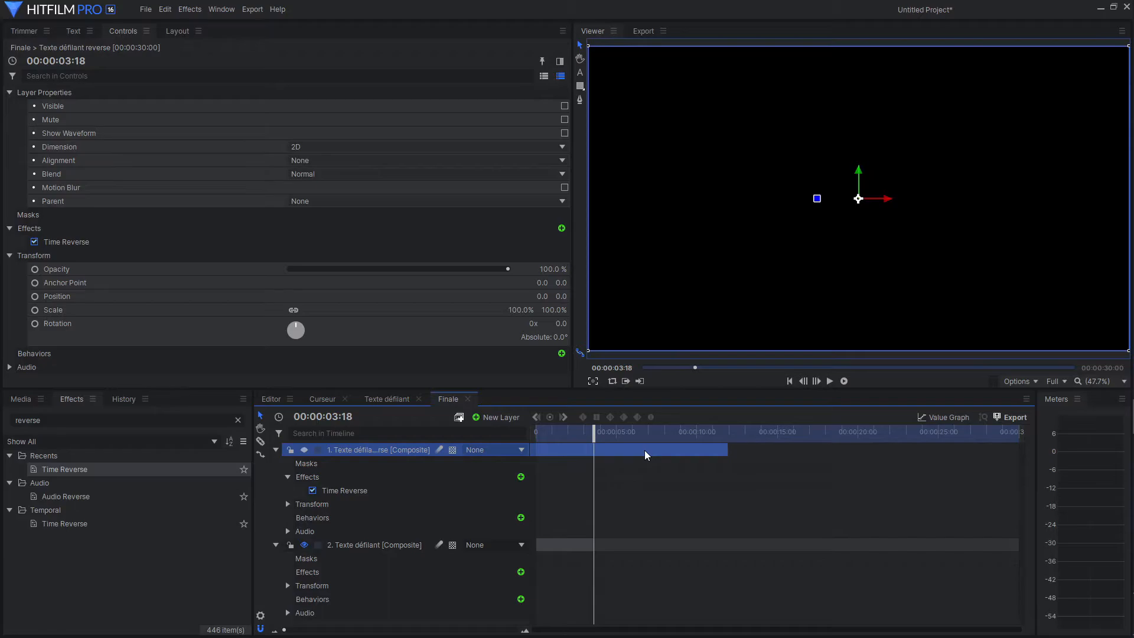
pyautogui.moveTo(594, 431); pyautogui.dragTo(687, 431)
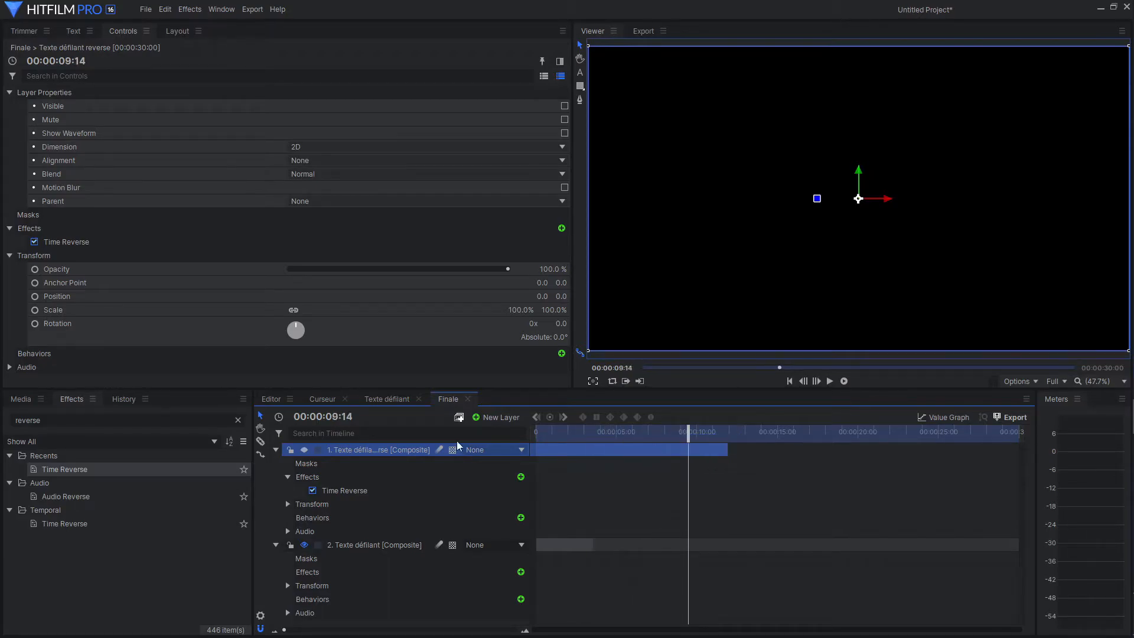
pyautogui.click(306, 450)
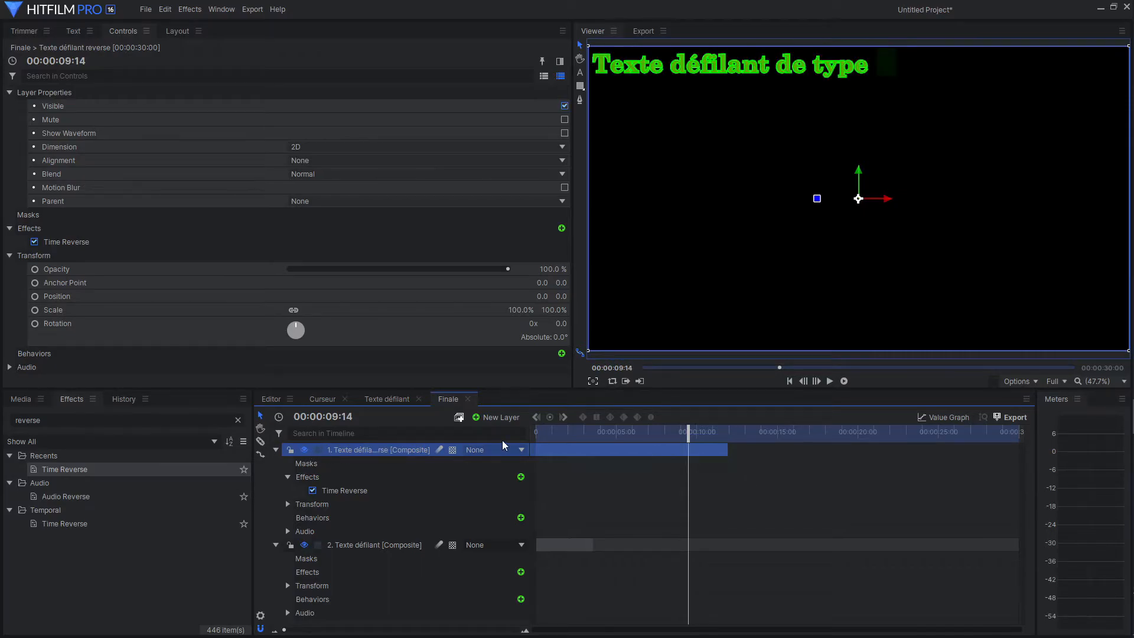
pyautogui.moveTo(686, 434); pyautogui.dragTo(594, 440)
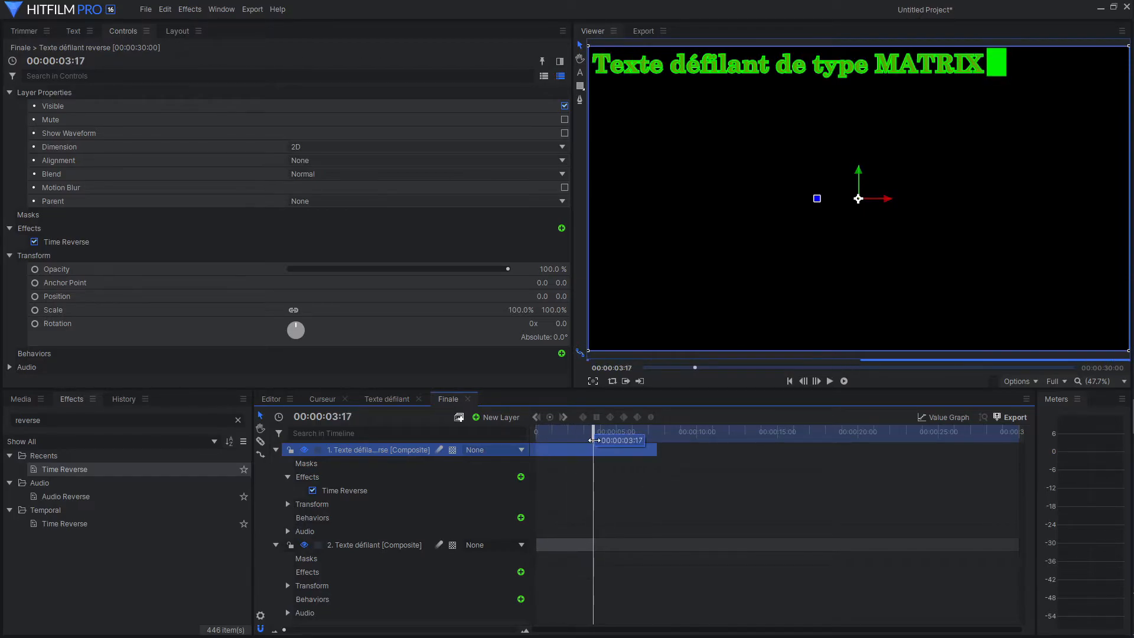
# Keyframe the reversed layer's Opacity at 100% on 00:00:03:17 and 0% on 00:00:03:16, and collapse both layers.
pyautogui.click(287, 504)
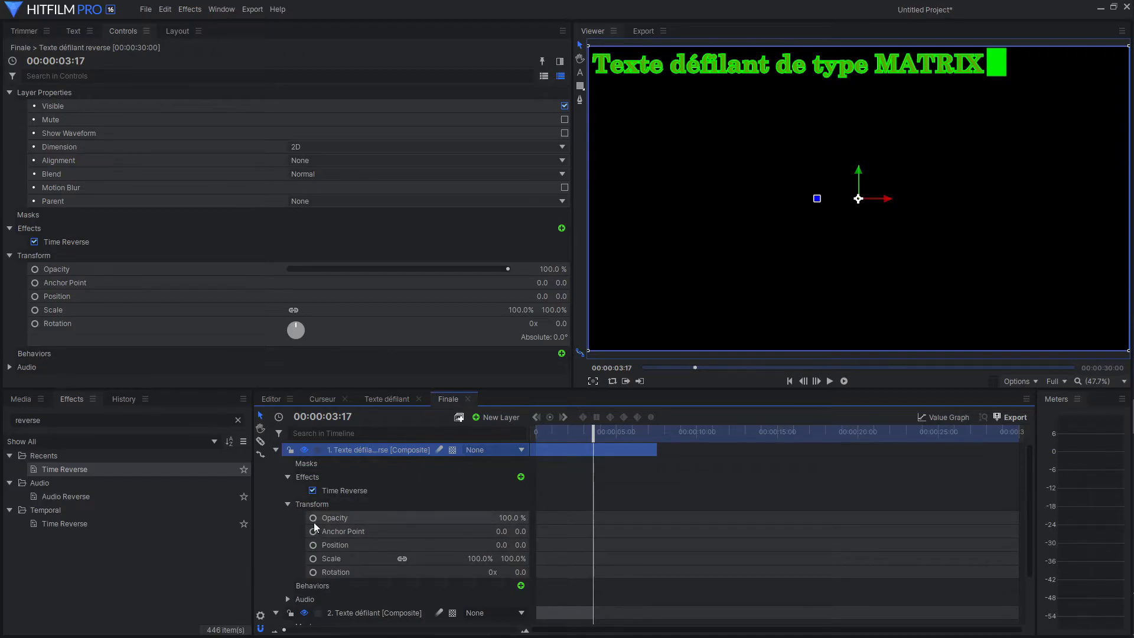
pyautogui.click(312, 517)
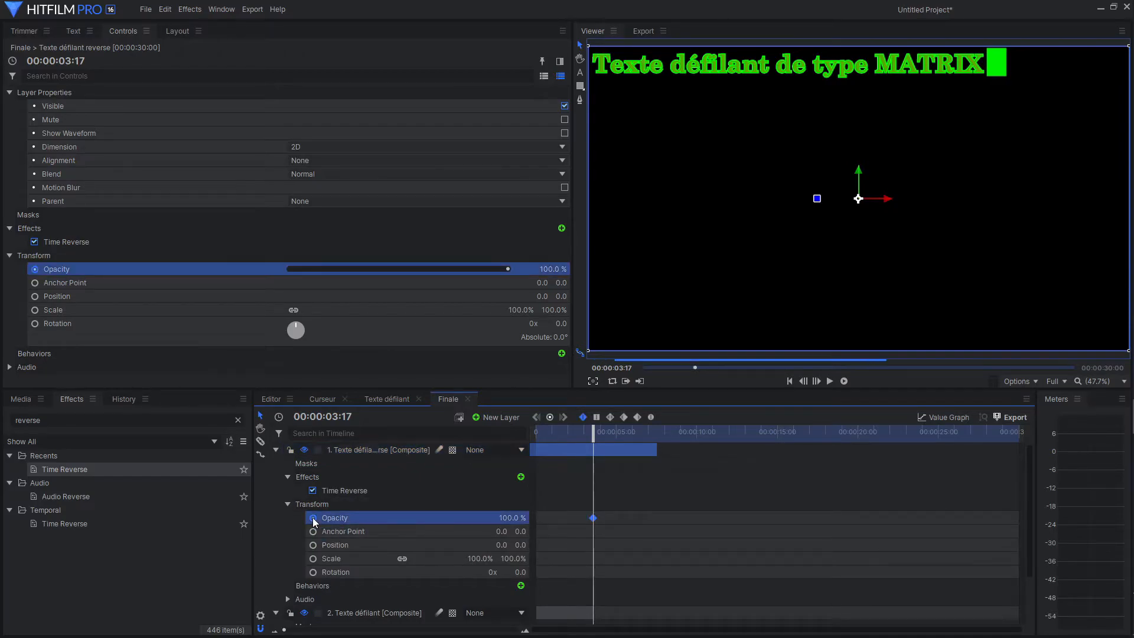
pyautogui.click(802, 381)
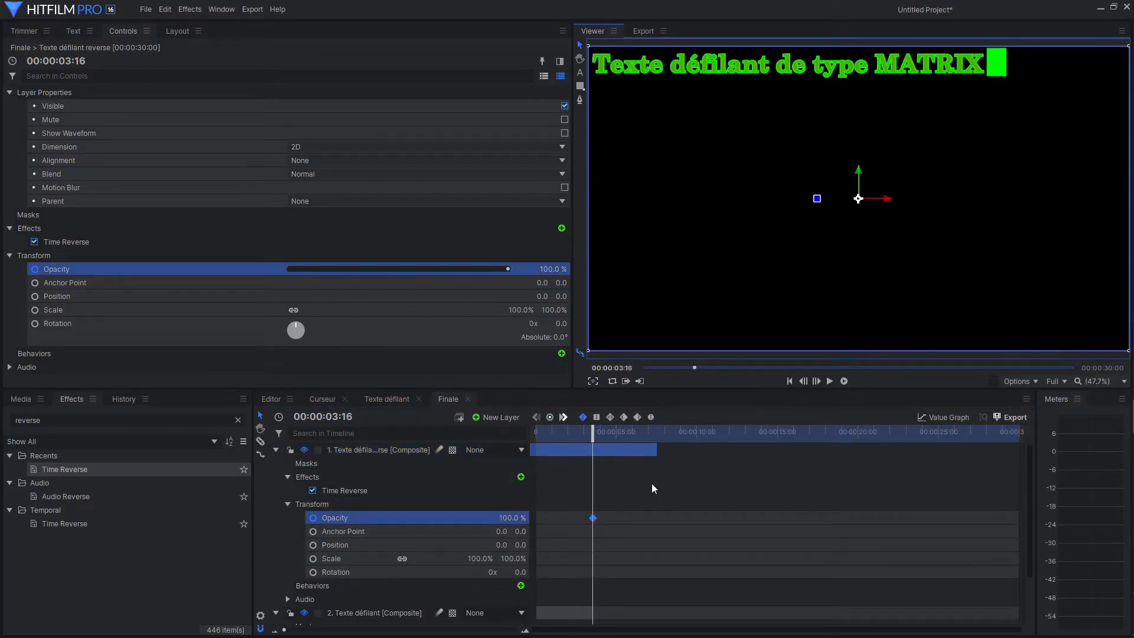
pyautogui.click(505, 518)
pyautogui.write('0')
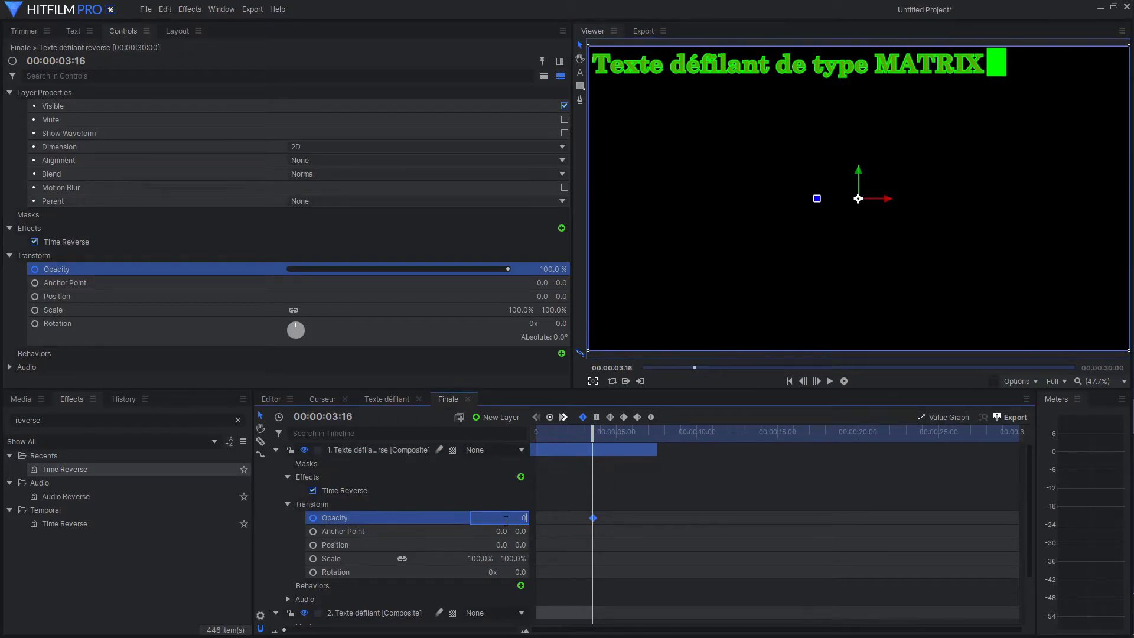
pyautogui.press('Return')
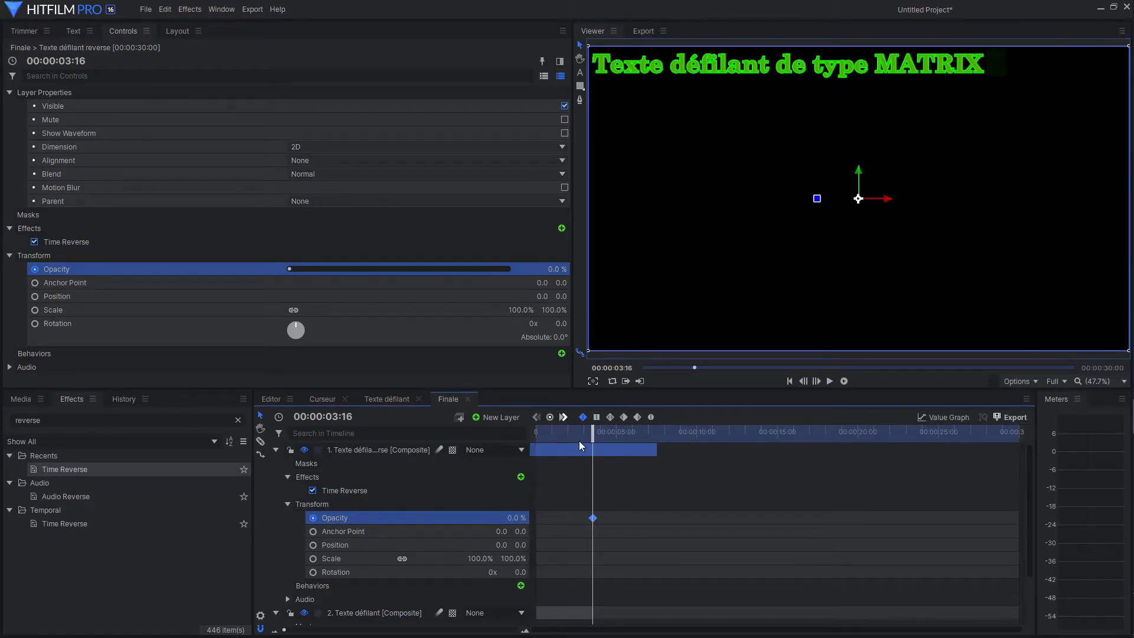
pyautogui.click(288, 504)
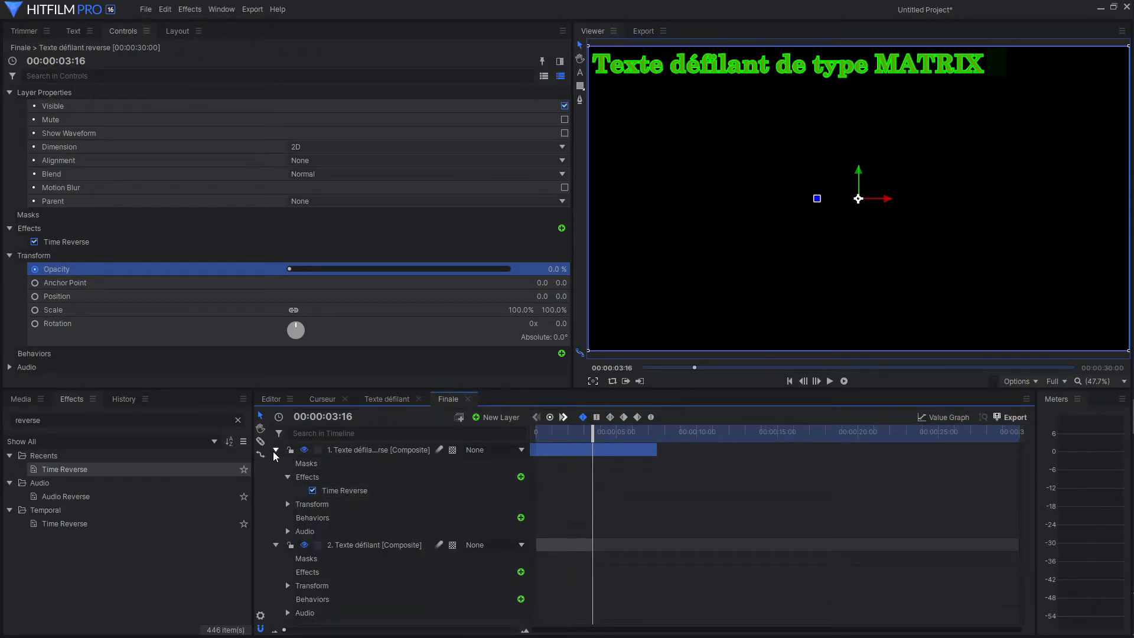
pyautogui.click(276, 450)
pyautogui.click(275, 462)
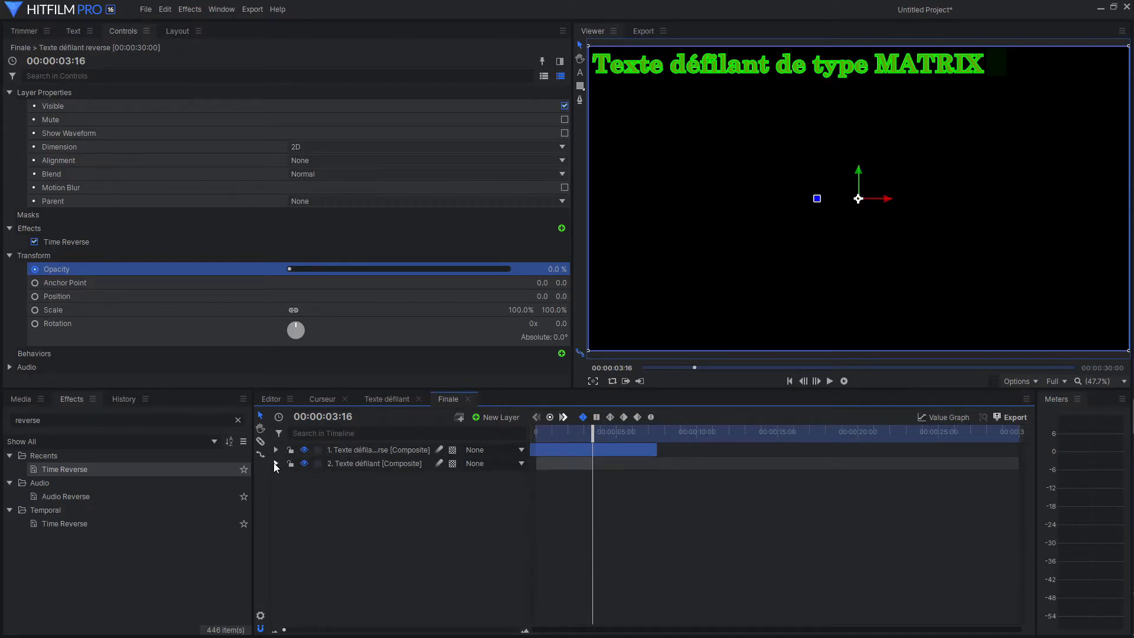
# Add the Curseur composite as the lowest Finale layer and shift it to start where the reversed layer ends.
pyautogui.click(21, 400)
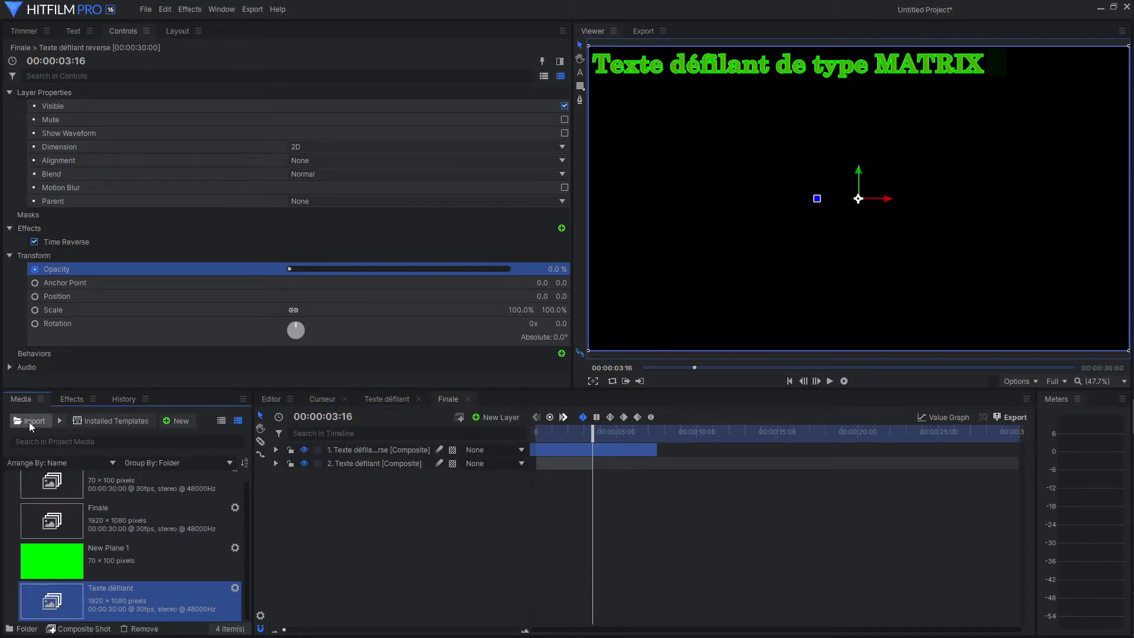
pyautogui.scroll(1, 130, 536)
pyautogui.moveTo(122, 501); pyautogui.dragTo(355, 496)
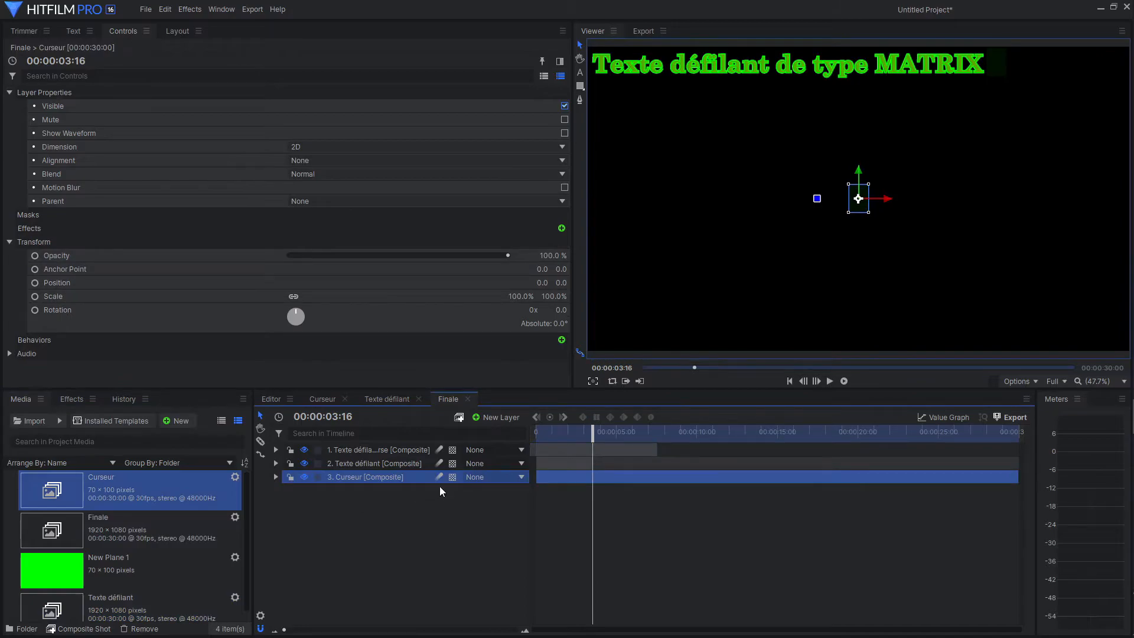
pyautogui.moveTo(613, 477); pyautogui.dragTo(731, 475)
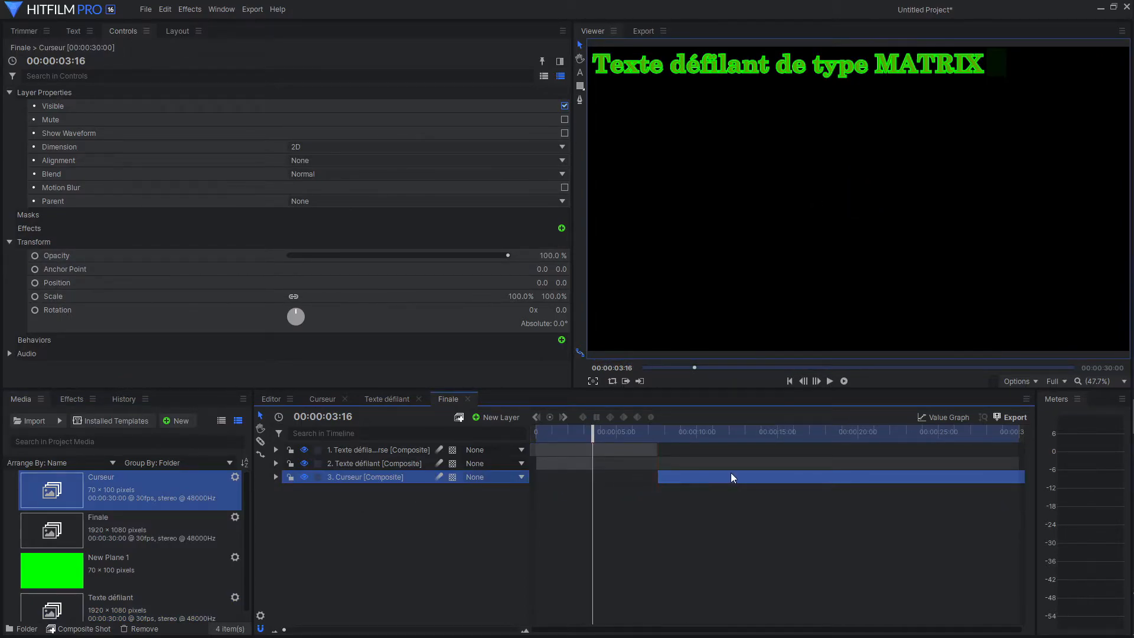
# In the Texte défilant composite, copy the Curseur layer's Position property at 00:00:07:06.
pyautogui.click(378, 396)
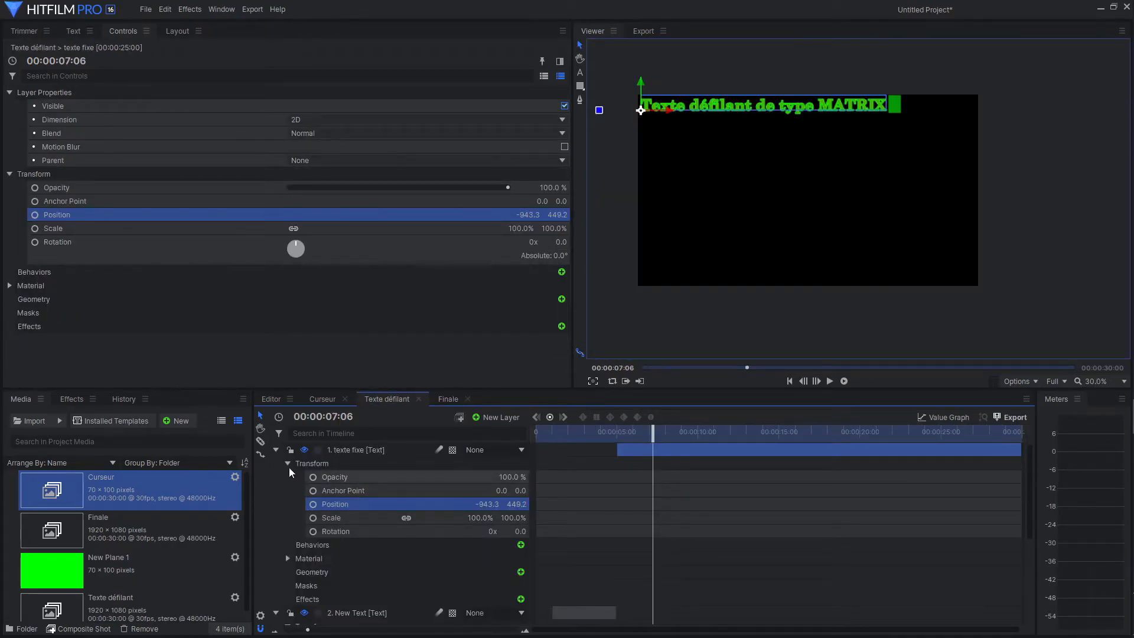
pyautogui.click(275, 450)
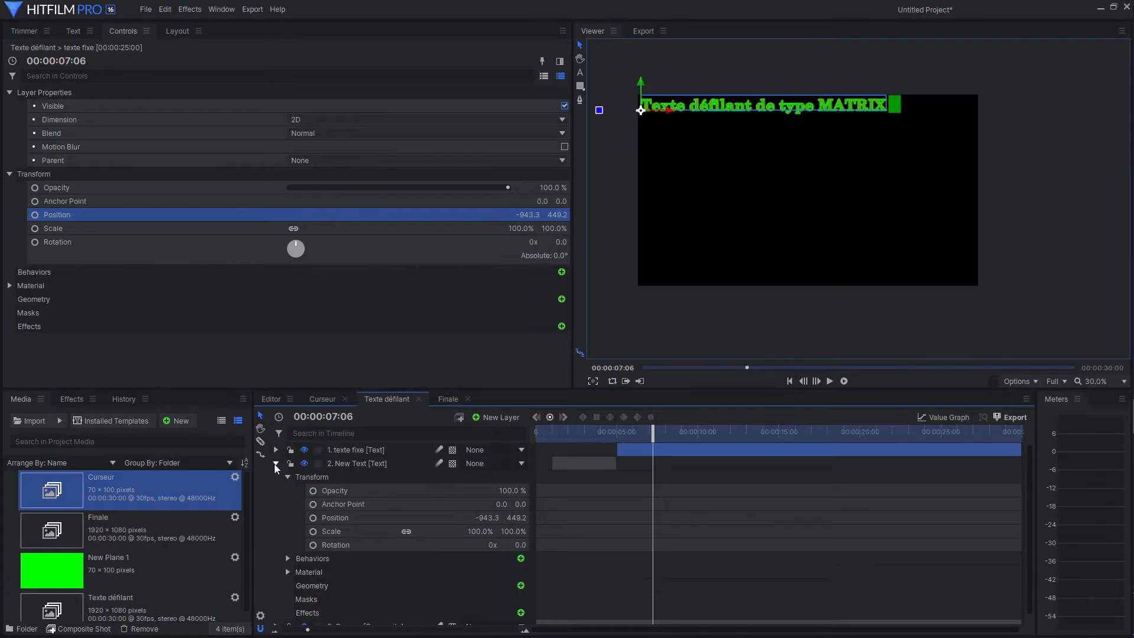
pyautogui.click(274, 464)
pyautogui.click(275, 477)
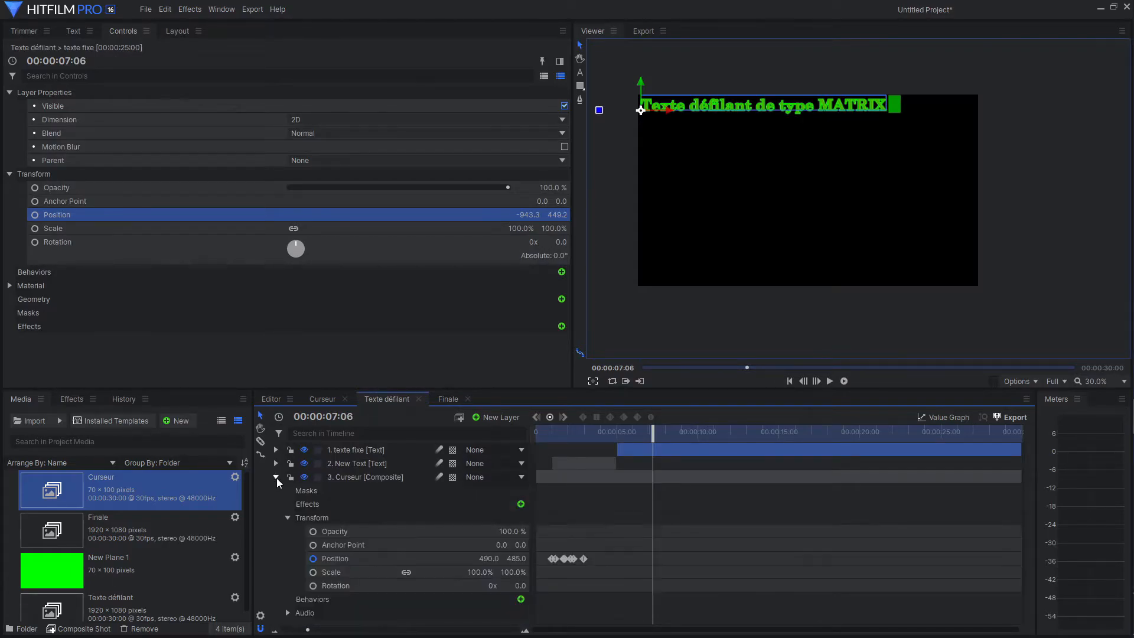
pyautogui.click(459, 559)
pyautogui.rightClick(458, 558)
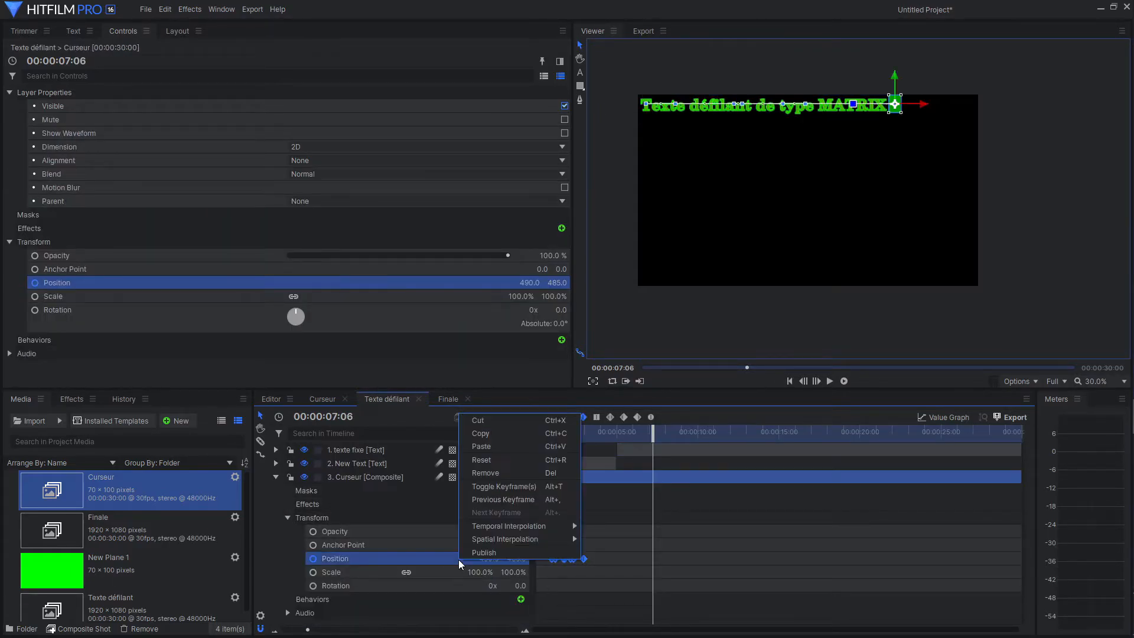
pyautogui.click(475, 433)
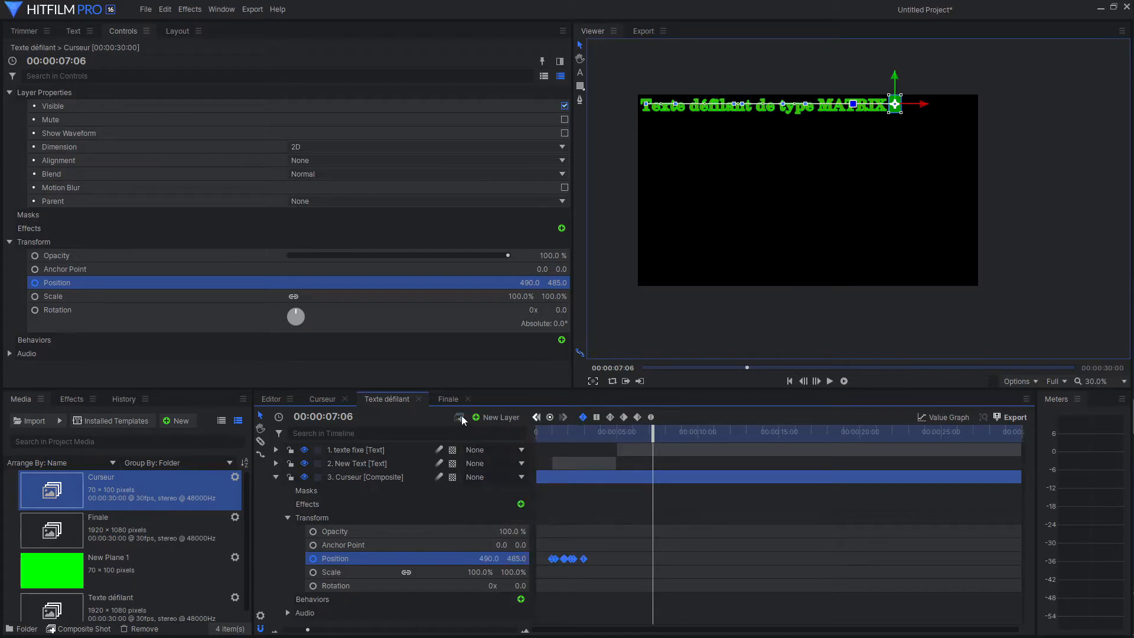
# Paste the copied Position onto the Curseur layer in Finale, placing it at 490.0, 485.0.
pyautogui.click(447, 399)
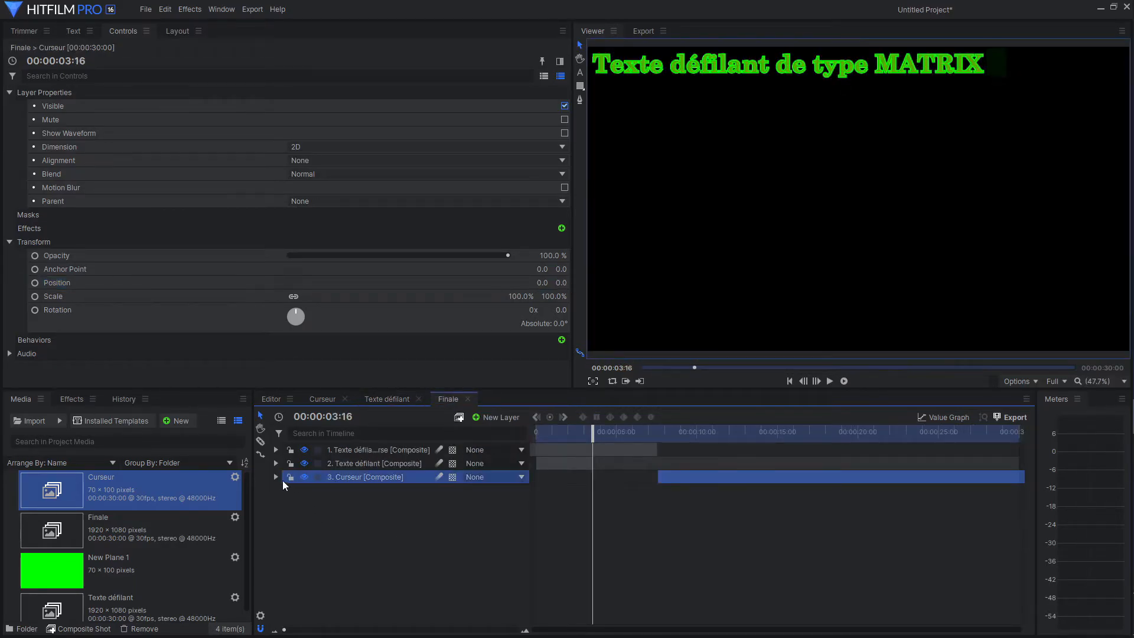
pyautogui.click(276, 476)
pyautogui.click(286, 518)
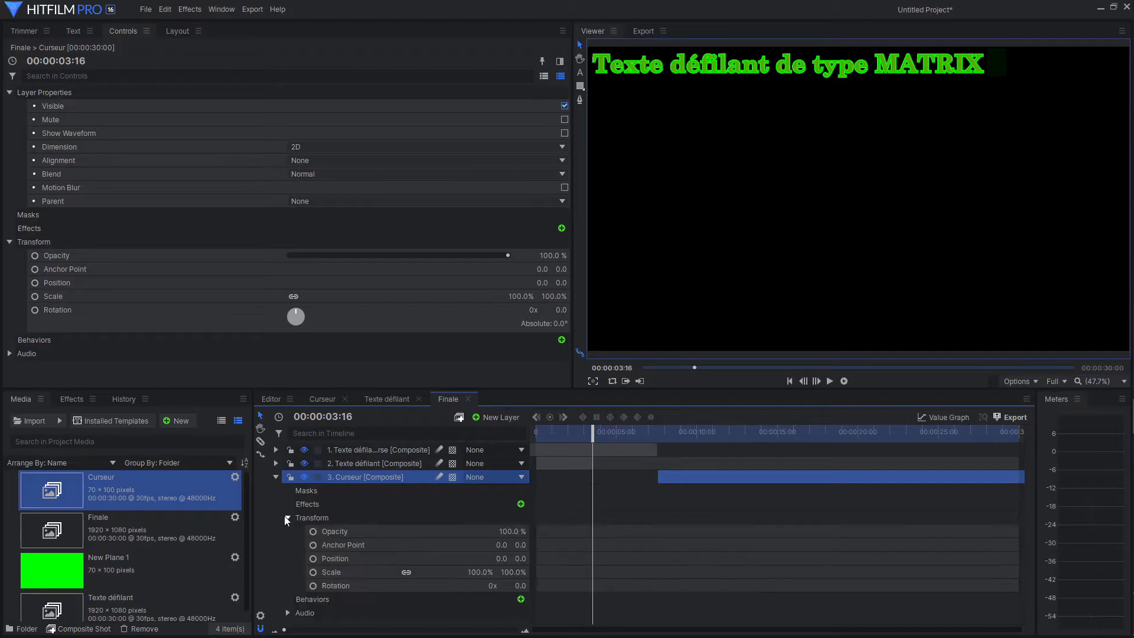
pyautogui.rightClick(441, 558)
pyautogui.click(481, 445)
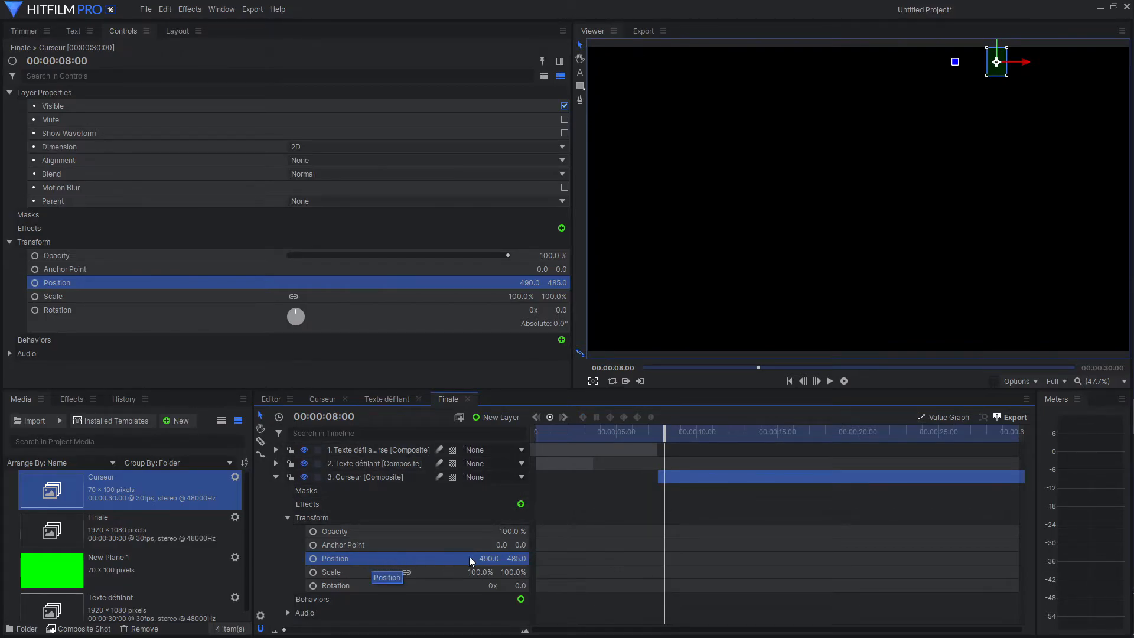
# Copy the Curseur layer's Position in the Texte défilant composite with the playhead at 00:00:00:00.
pyautogui.click(391, 398)
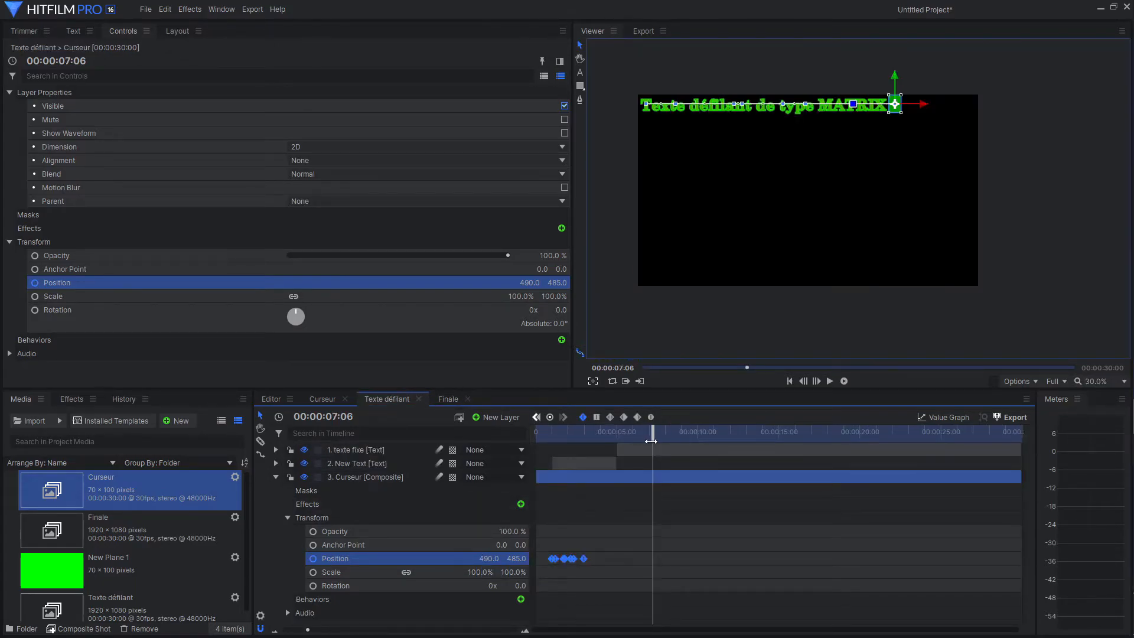
pyautogui.moveTo(652, 436); pyautogui.dragTo(535, 435)
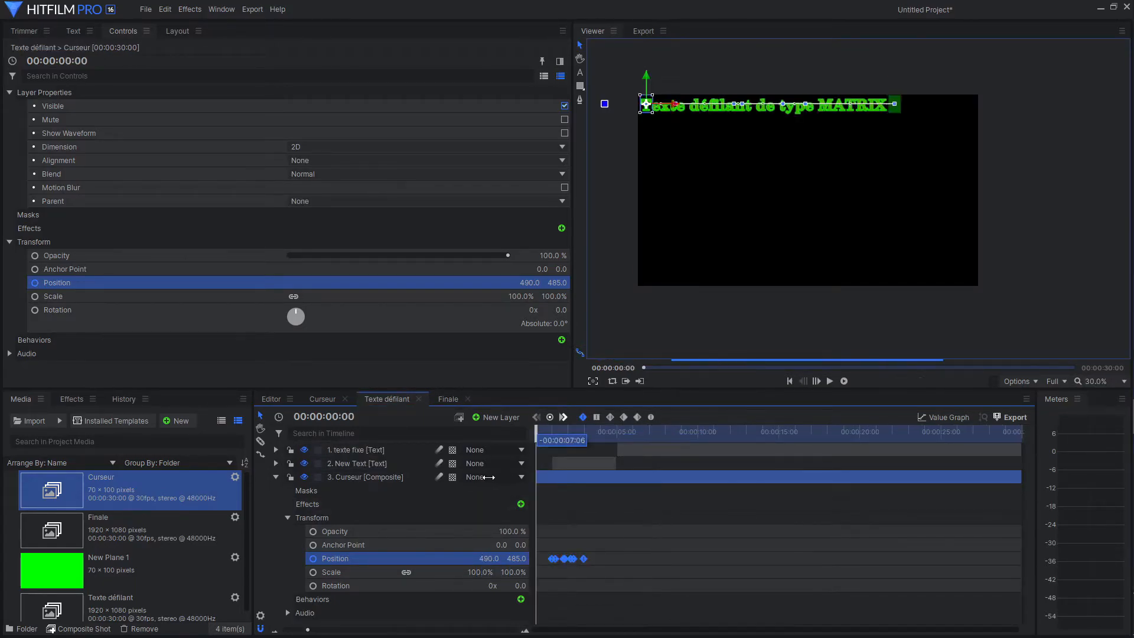
pyautogui.rightClick(467, 558)
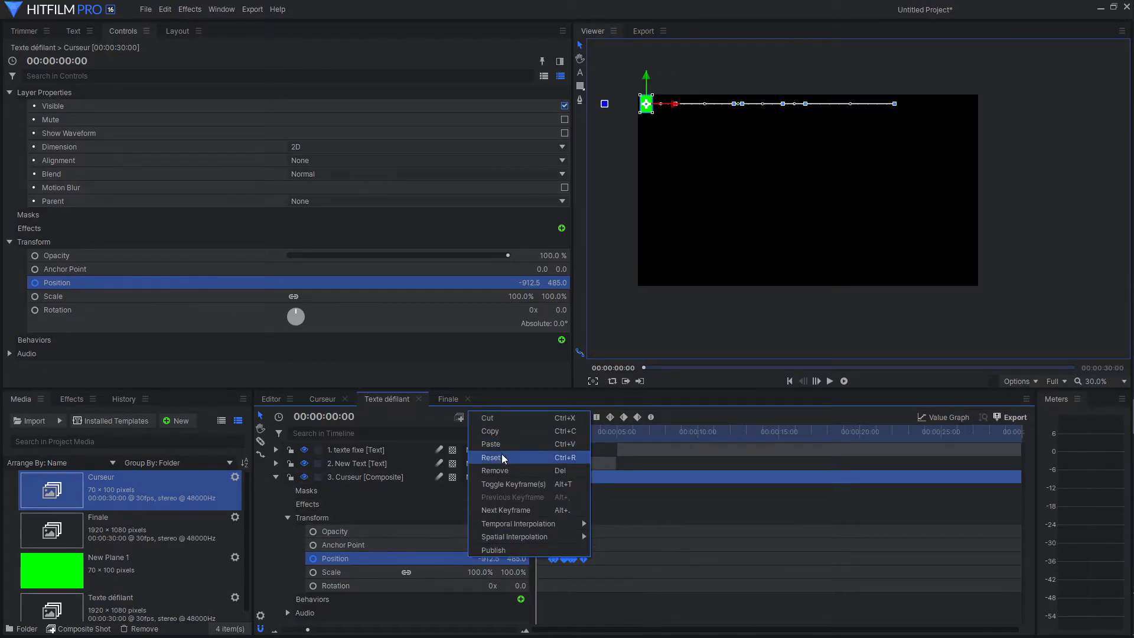
pyautogui.click(501, 431)
# Paste the copied Position onto Finale's Curseur layer and delete its keyframes, leaving a fixed position of -912.5, 485.0.
pyautogui.click(448, 400)
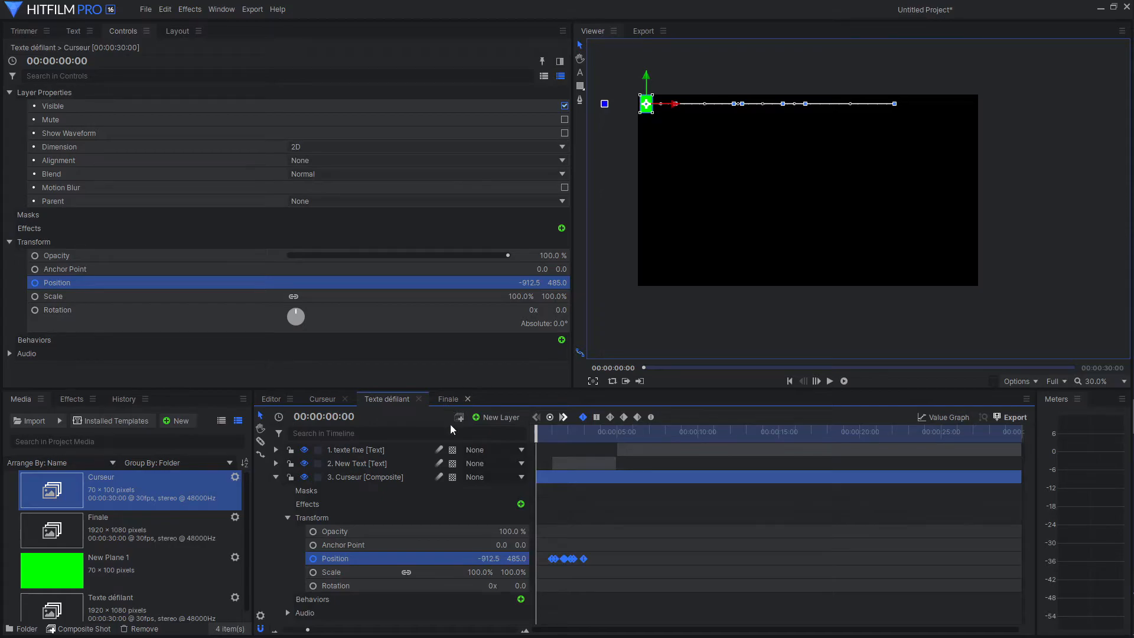
pyautogui.rightClick(437, 557)
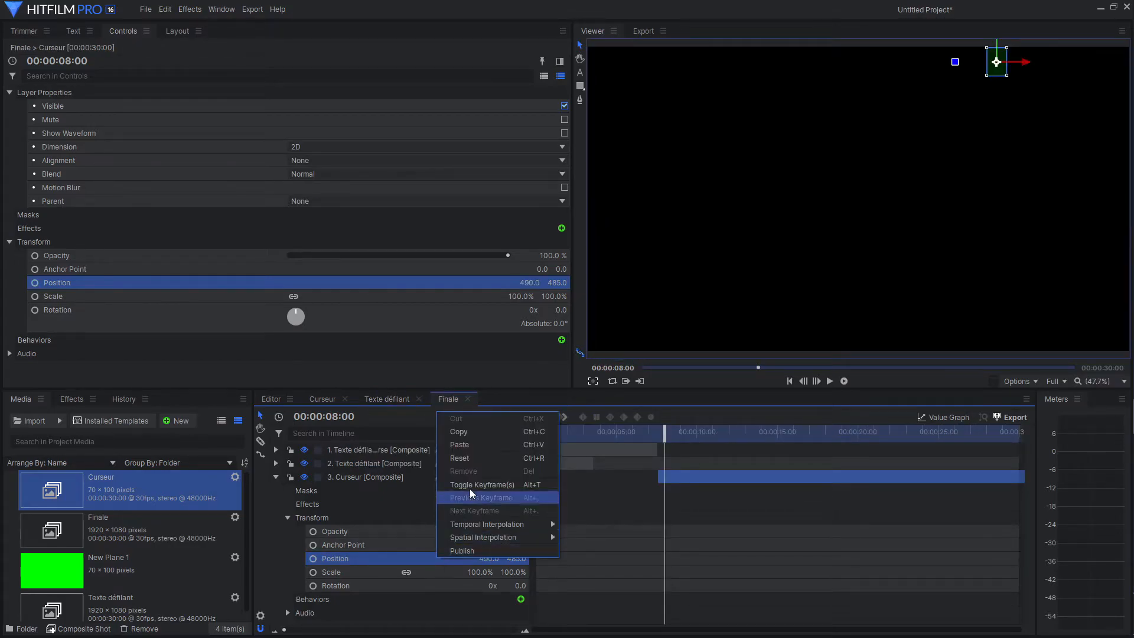
pyautogui.click(469, 445)
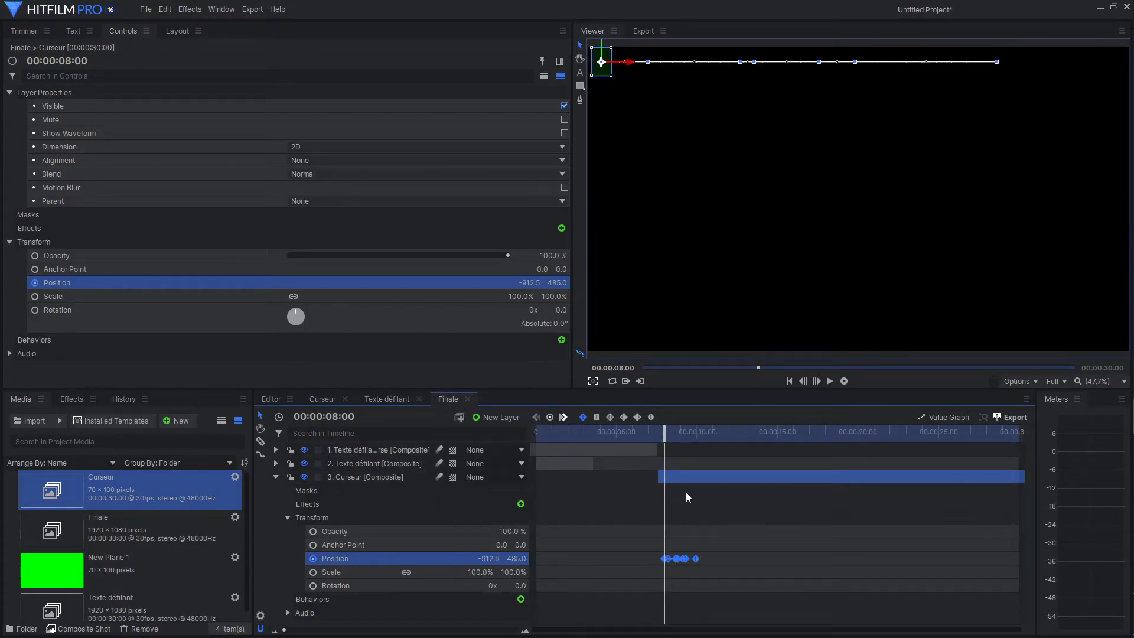
pyautogui.moveTo(724, 546); pyautogui.dragTo(650, 569)
pyautogui.press('Delete')
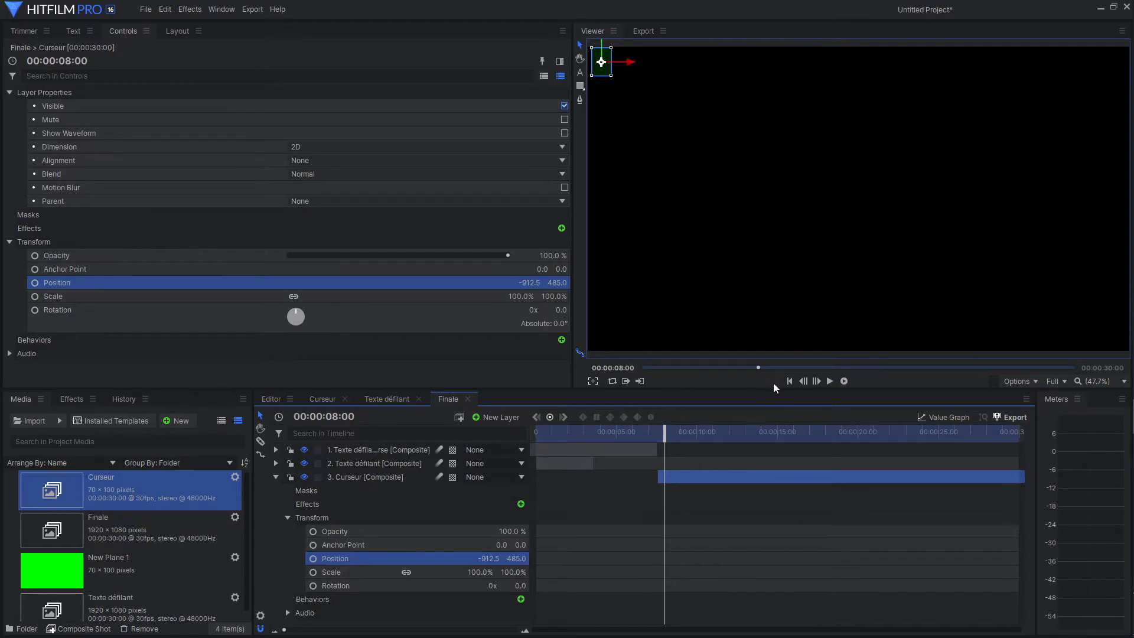
# Play the Finale composite from the beginning to review the typing, erasing and blinking cursor animation.
pyautogui.click(790, 381)
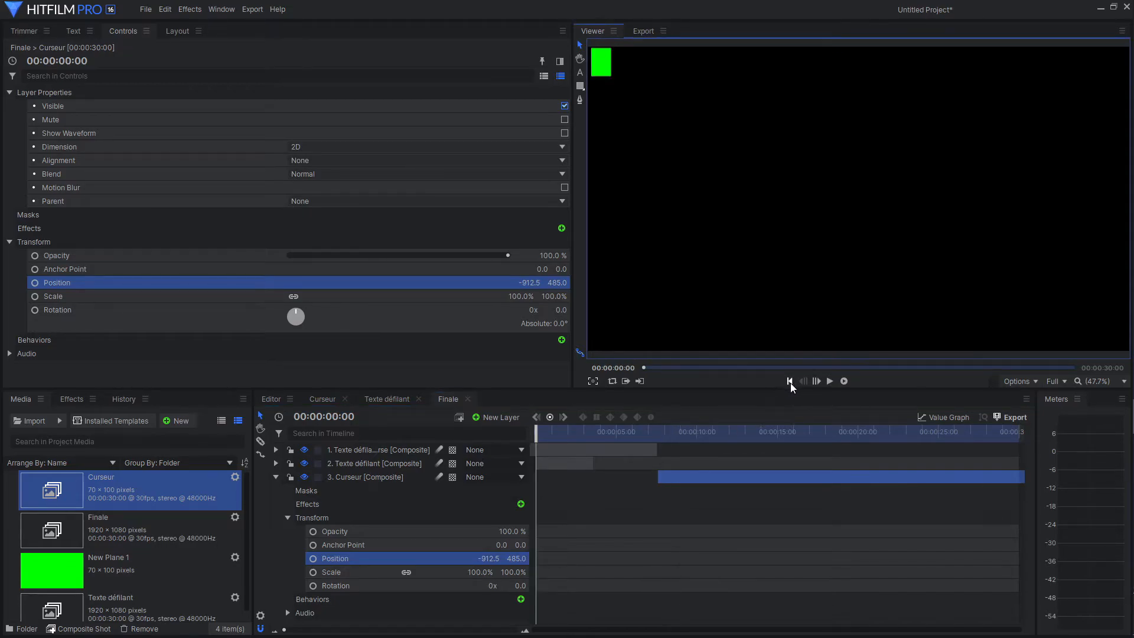
pyautogui.click(831, 382)
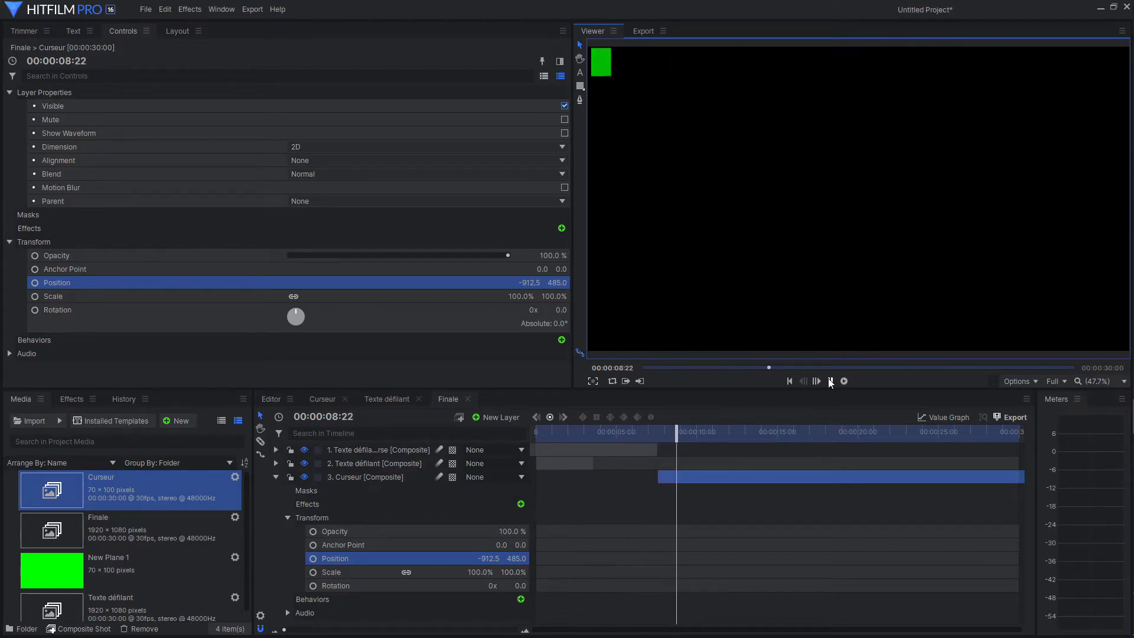
pyautogui.click(831, 381)
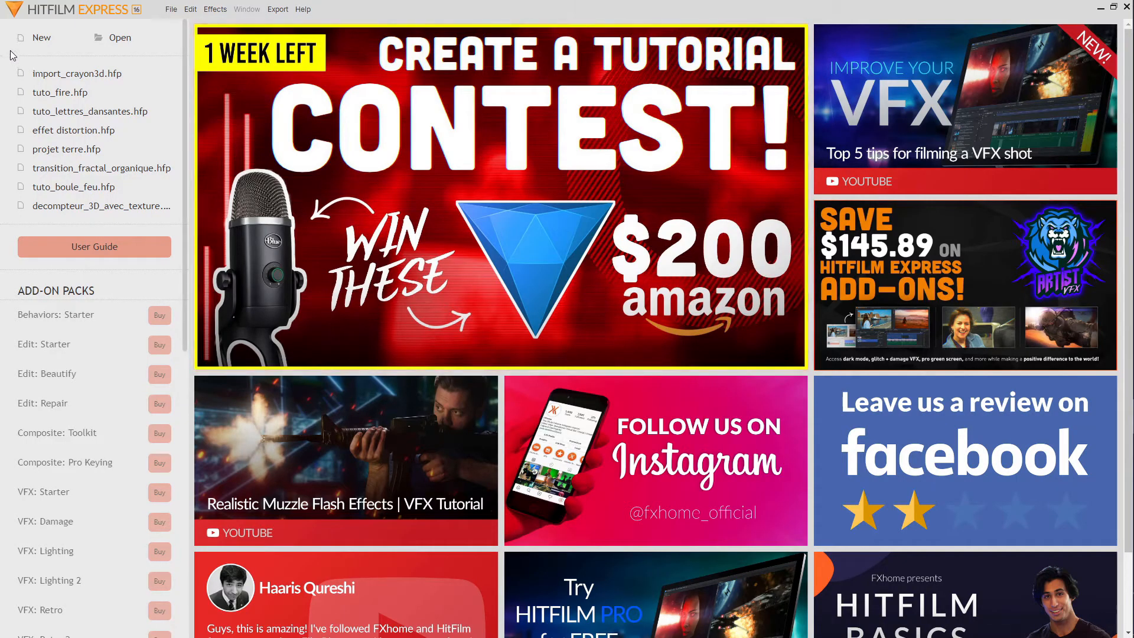
# Switch to HitFilm Express and create a 1080p Full HD @ 30 fps project with a duration of 00:00:30:00.
pyautogui.click(37, 38)
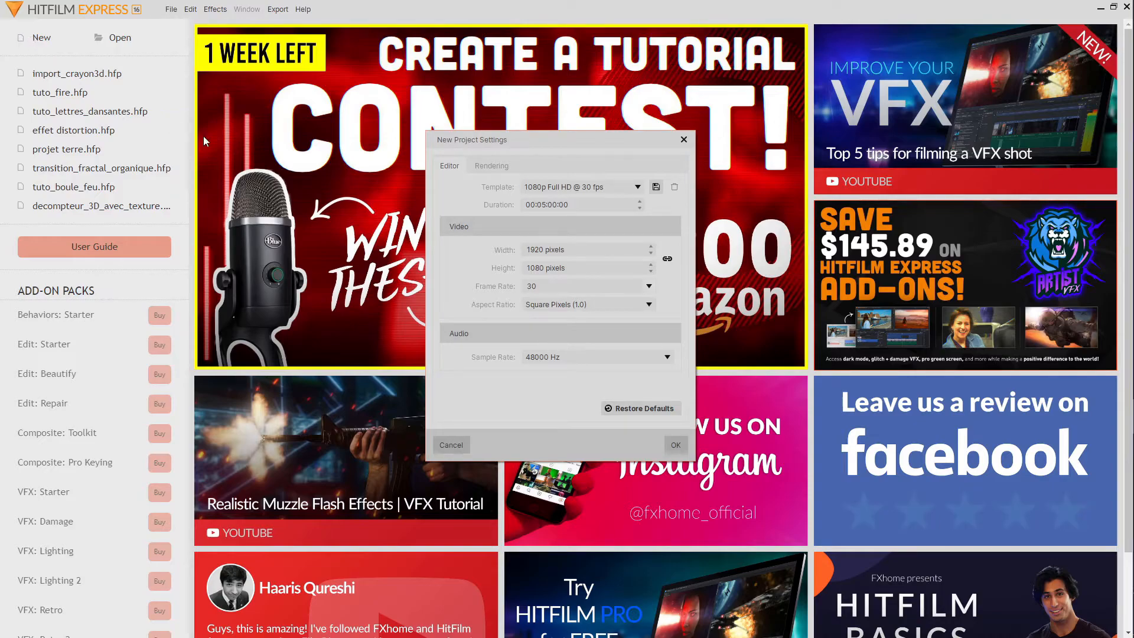
pyautogui.click(550, 205)
pyautogui.click(550, 205)
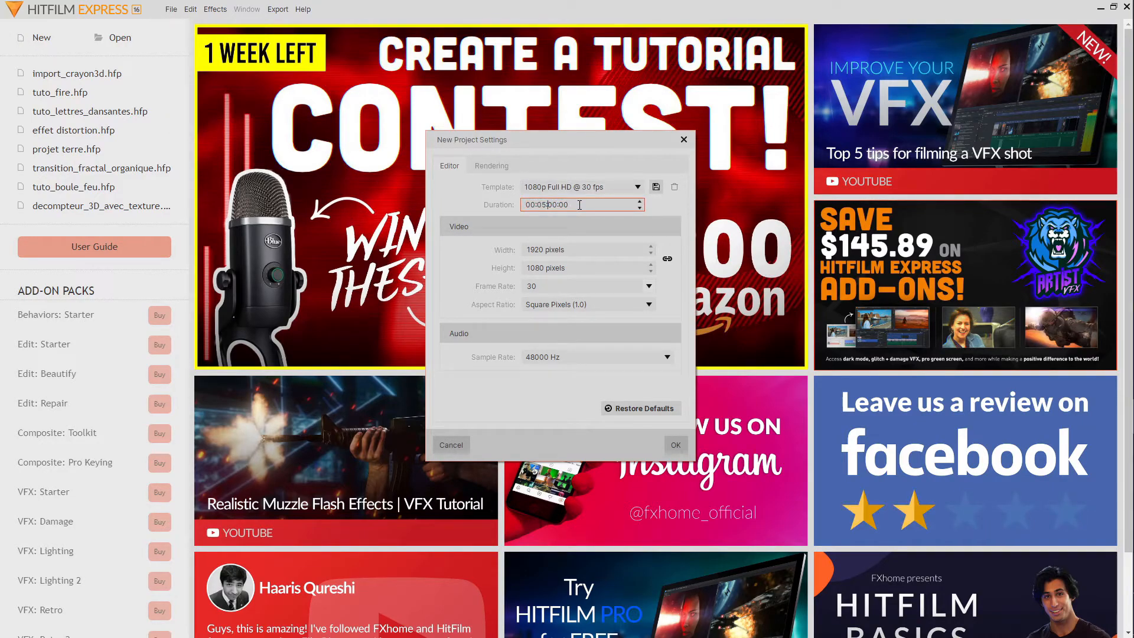
pyautogui.write('3')
pyautogui.press('Left')
pyautogui.press('Left')
pyautogui.press('Left')
pyautogui.write('0')
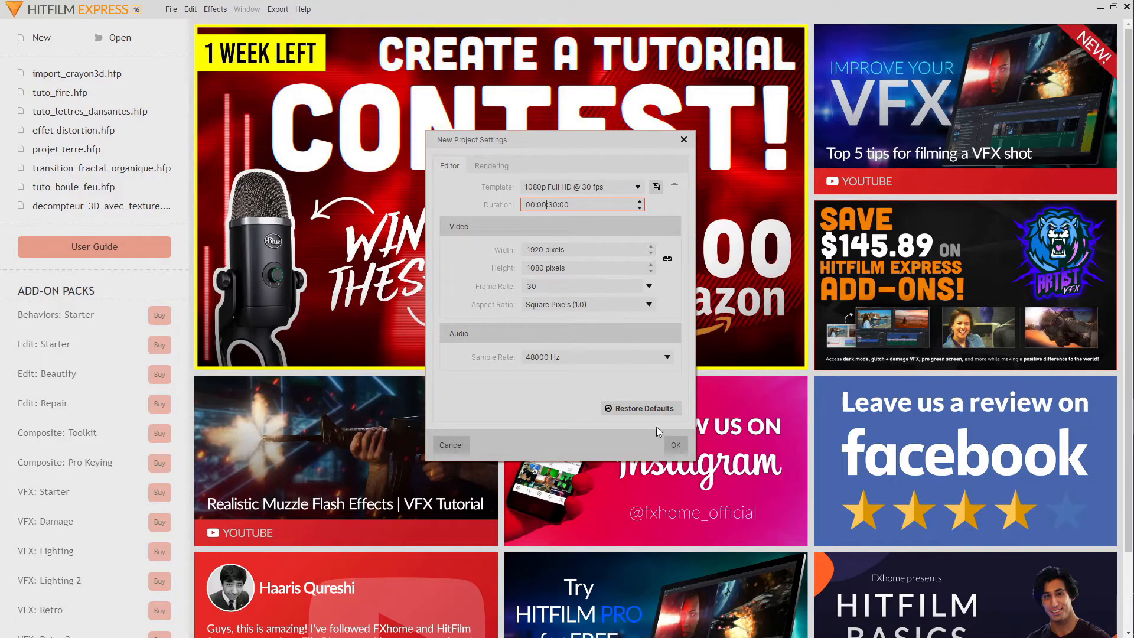
pyautogui.click(674, 443)
# Create a composite shot named Curseur, 70 pixels wide and 100 pixels high.
pyautogui.rightClick(73, 498)
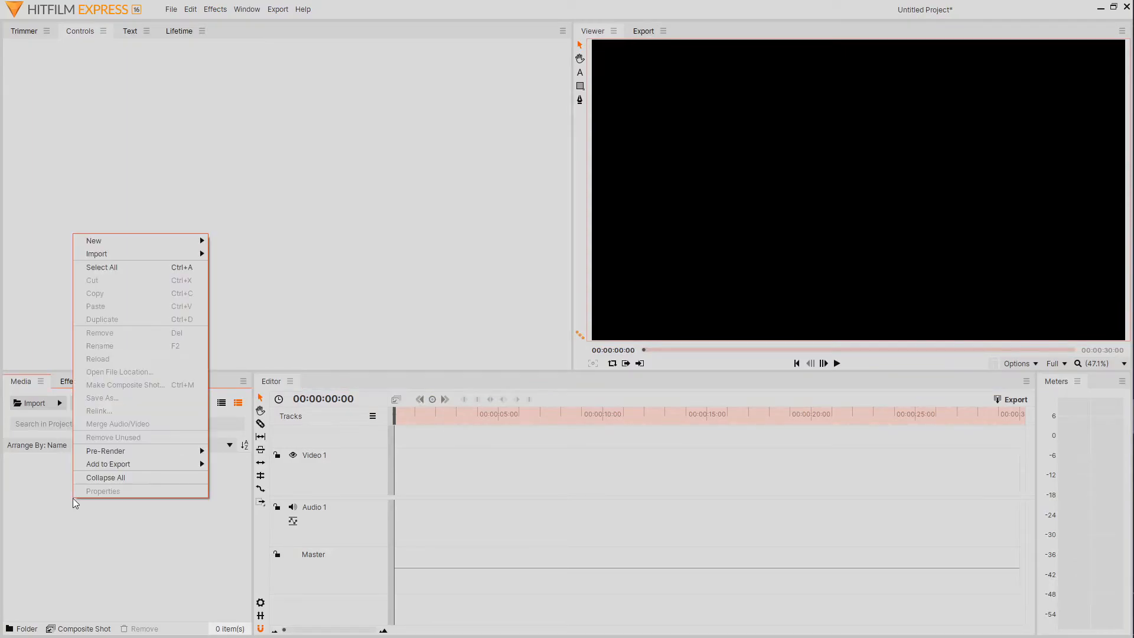
pyautogui.moveTo(135, 240)
pyautogui.click(235, 240)
pyautogui.doubleClick(551, 248)
pyautogui.write('70')
pyautogui.press('Tab')
pyautogui.write('100')
pyautogui.click(602, 143)
pyautogui.press('BackSpace')
pyautogui.press('BackSpace')
pyautogui.press('BackSpace')
pyautogui.press('BackSpace')
pyautogui.press('BackSpace')
pyautogui.press('BackSpace')
pyautogui.press('BackSpace')
pyautogui.press('BackSpace')
pyautogui.press('BackSpace')
pyautogui.press('BackSpace')
pyautogui.press('BackSpace')
pyautogui.press('BackSpace')
pyautogui.press('BackSpace')
pyautogui.press('BackSpace')
pyautogui.press('BackSpace')
pyautogui.press('BackSpace')
pyautogui.write('Curseur')
pyautogui.click(685, 463)
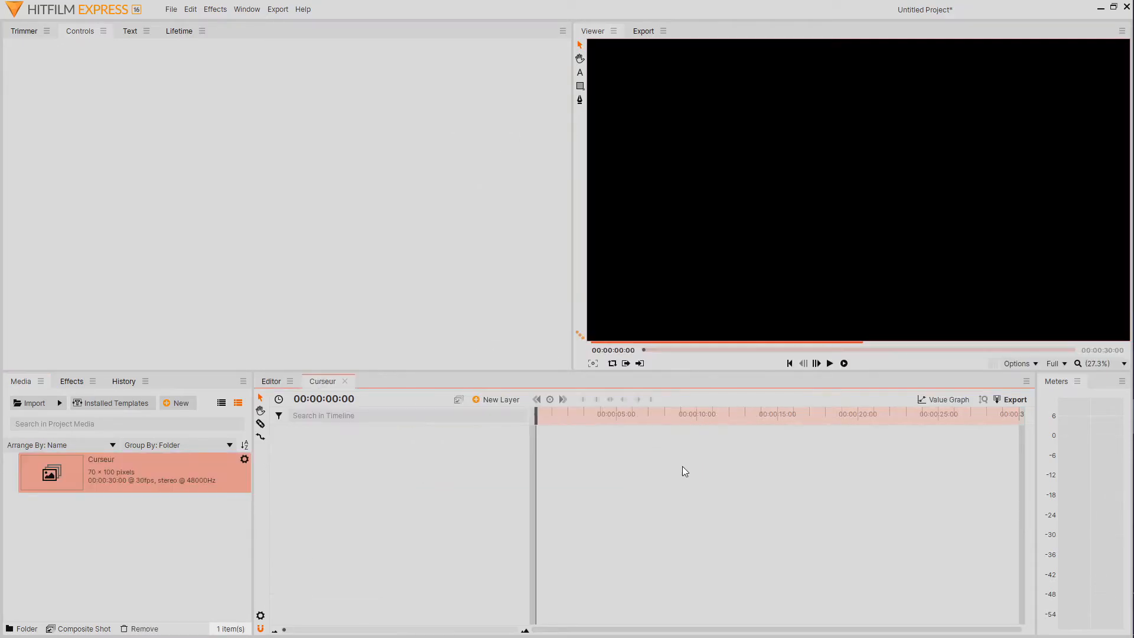
# Add a plane layer coloured bright green (#00ff00) to the Curseur composite.
pyautogui.click(500, 399)
pyautogui.click(501, 415)
pyautogui.click(613, 331)
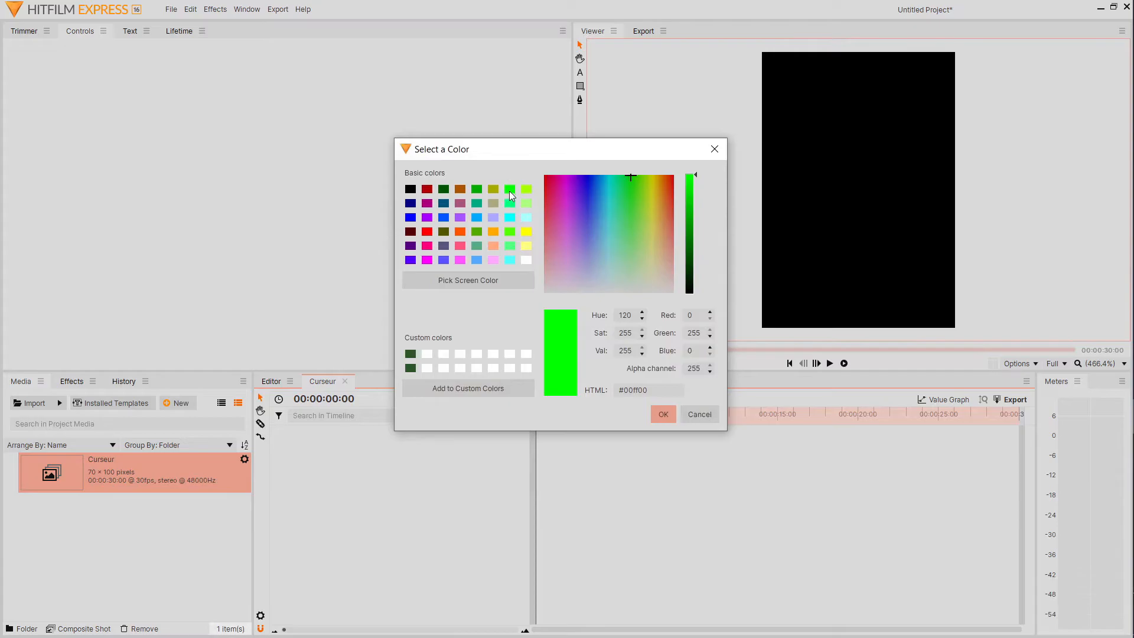
pyautogui.click(663, 414)
pyautogui.click(643, 369)
# Animate the green plane's Opacity with blinking keyframes and paste copies of them through to the end of the Curseur timeline.
pyautogui.click(276, 431)
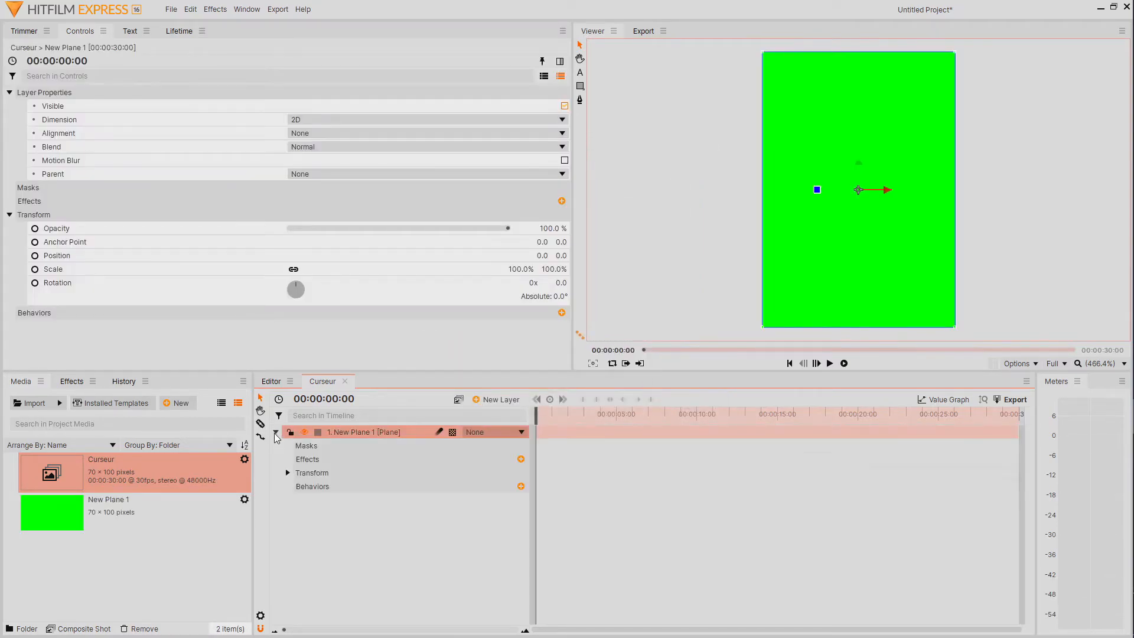
pyautogui.click(288, 473)
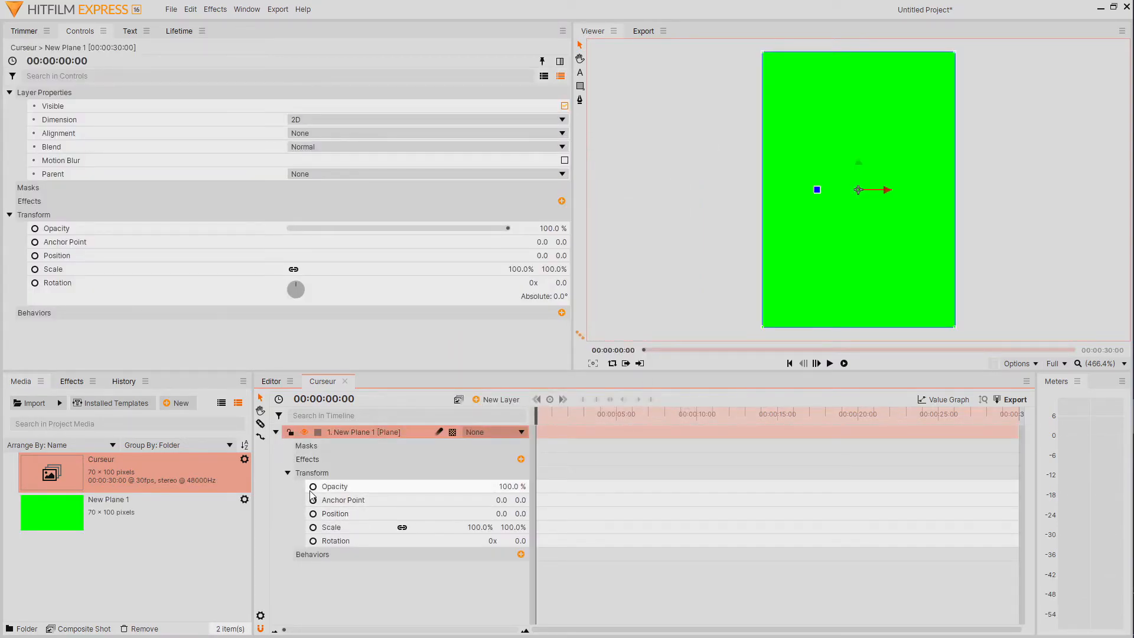
pyautogui.click(365, 486)
pyautogui.moveTo(536, 420); pyautogui.dragTo(546, 420)
pyautogui.moveTo(631, 415); pyautogui.dragTo(726, 416)
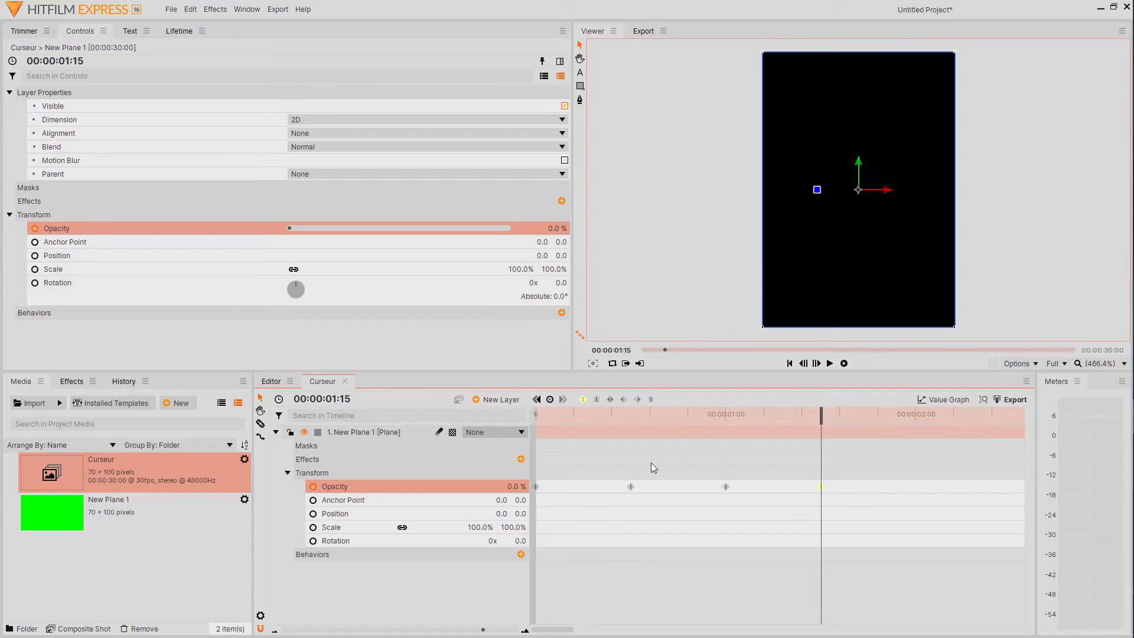
pyautogui.moveTo(665, 415); pyautogui.dragTo(693, 414)
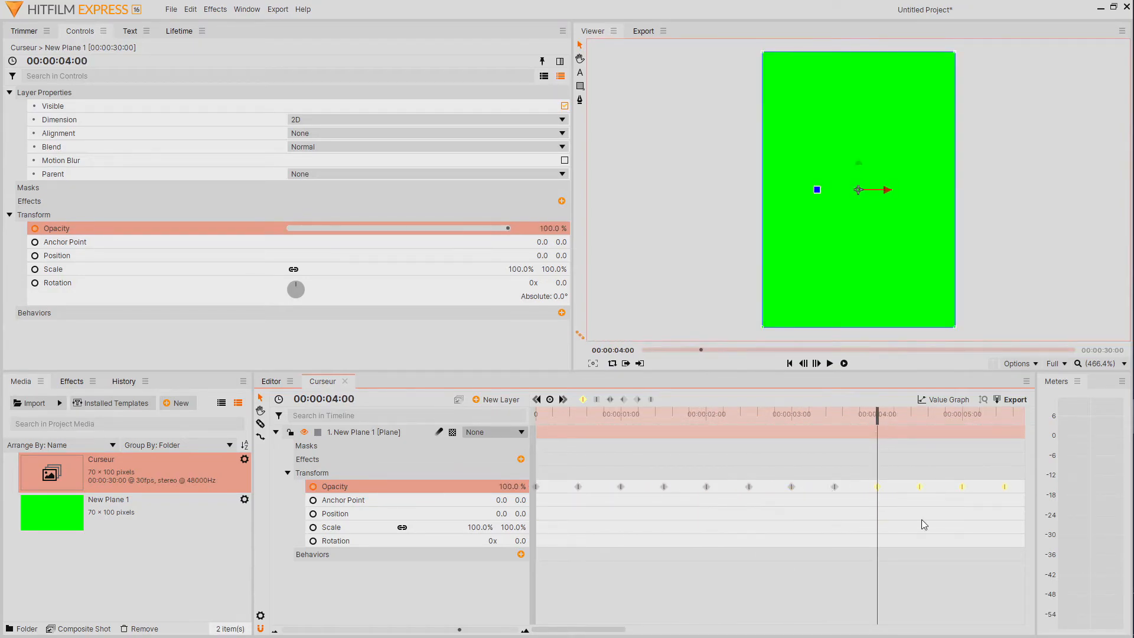
pyautogui.moveTo(774, 416); pyautogui.dragTo(899, 420)
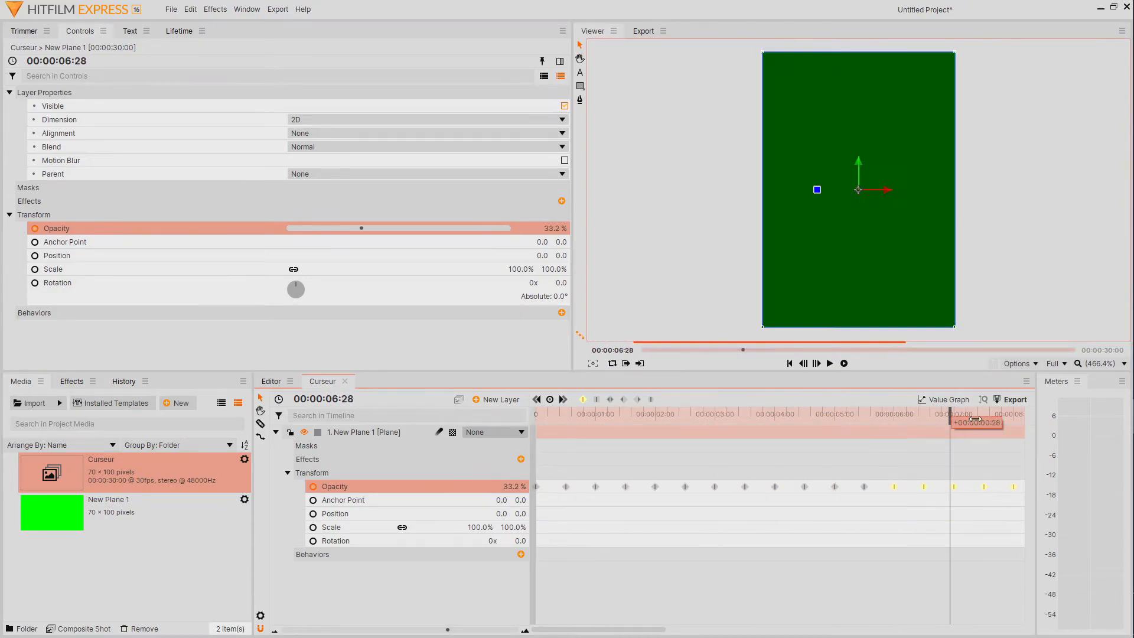
pyautogui.moveTo(958, 420); pyautogui.dragTo(866, 448)
pyautogui.hotkey('ctrl', 'v')
pyautogui.hotkey('ctrl', 'v')
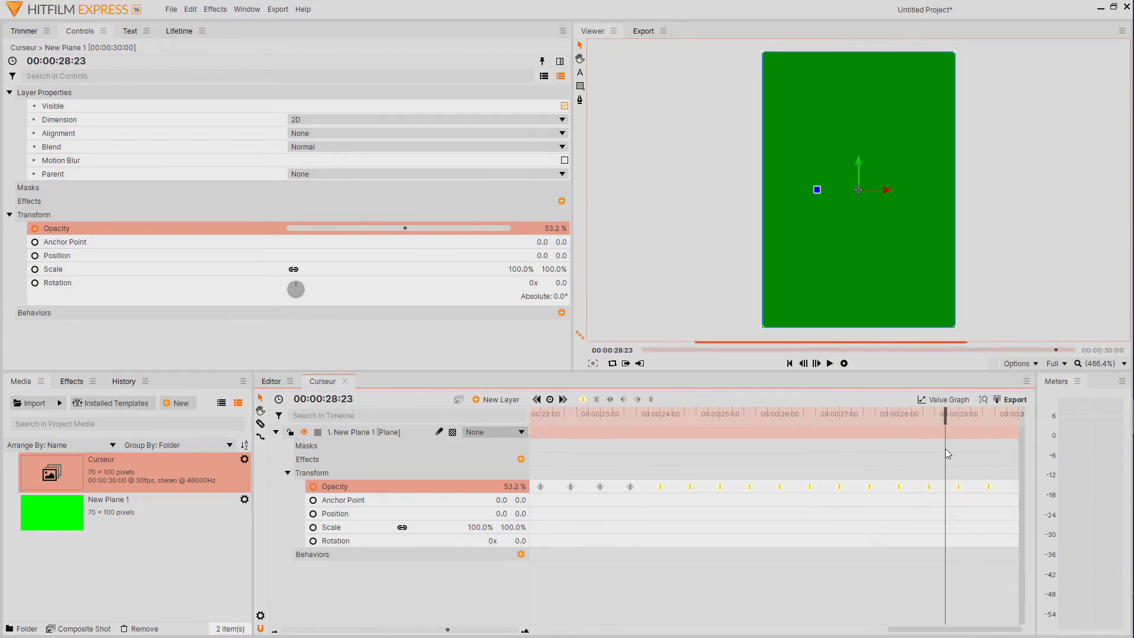
# Create a composite shot named Texte défilant at 1920 by 1080 pixels.
pyautogui.rightClick(137, 551)
pyautogui.moveTo(247, 292)
pyautogui.click(303, 291)
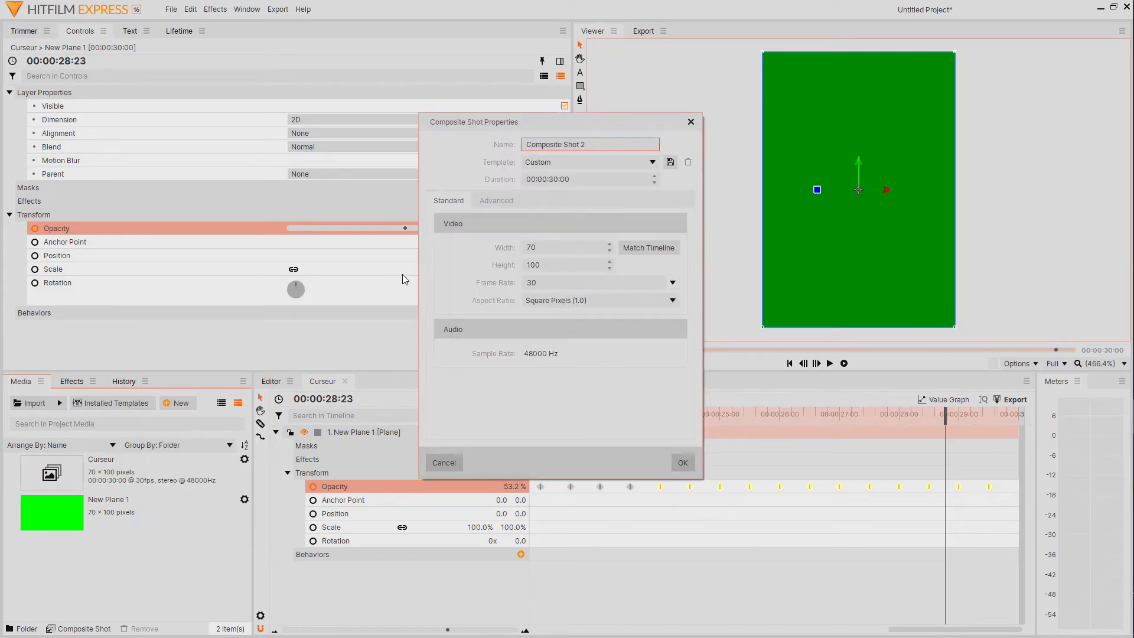
pyautogui.hotkey('ctrl', 'a')
pyautogui.write('Te')
pyautogui.click(544, 248)
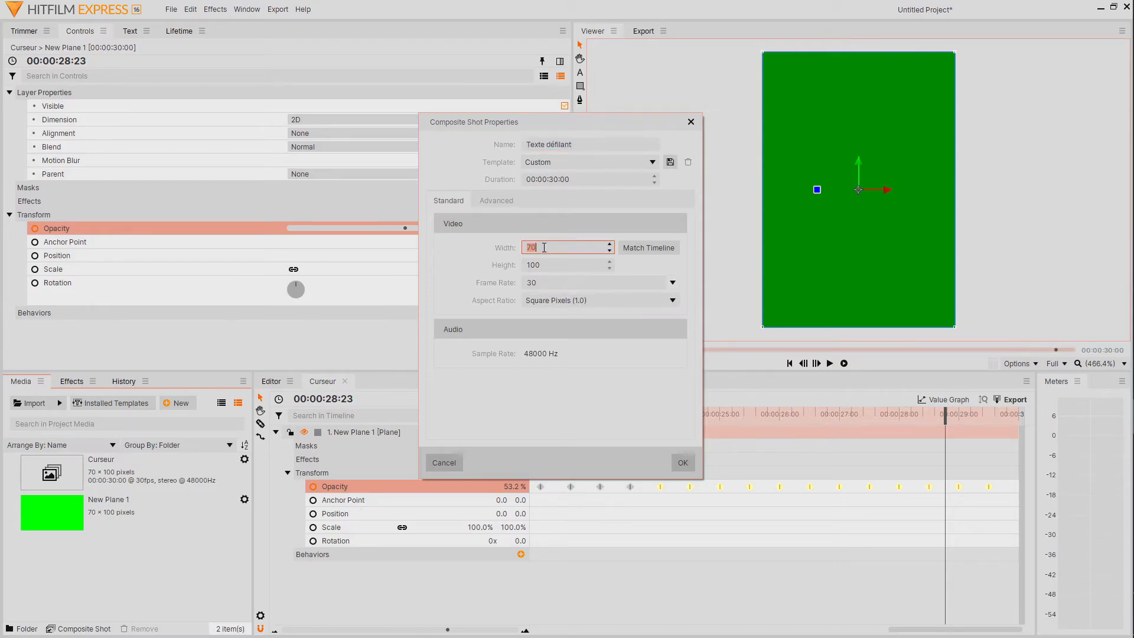
pyautogui.write('1920')
pyautogui.press('Tab')
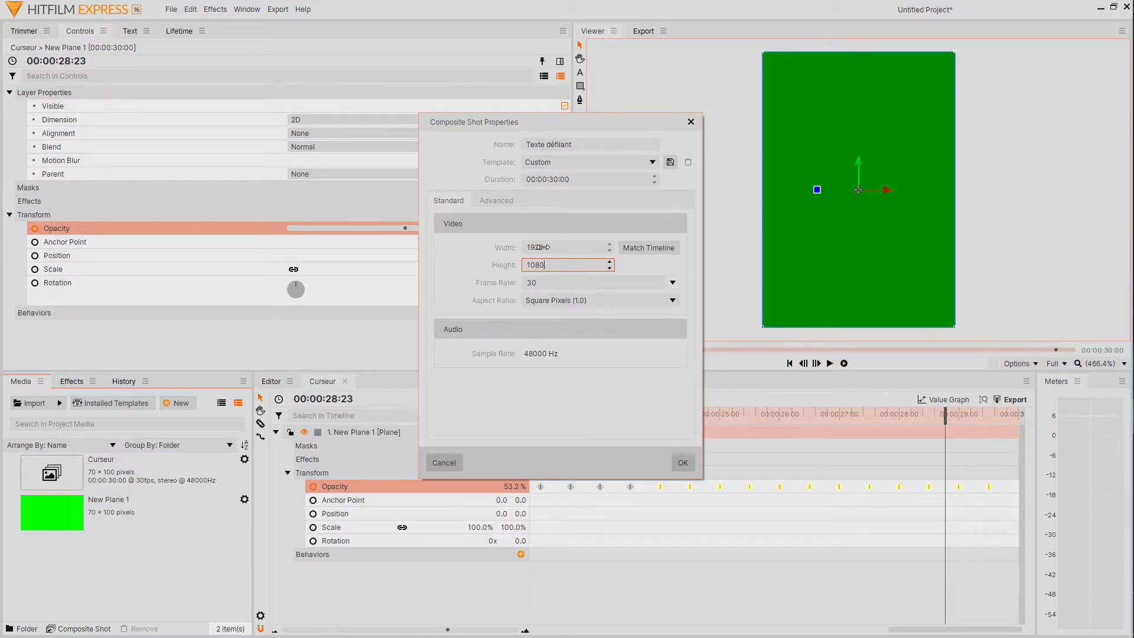
pyautogui.click(684, 461)
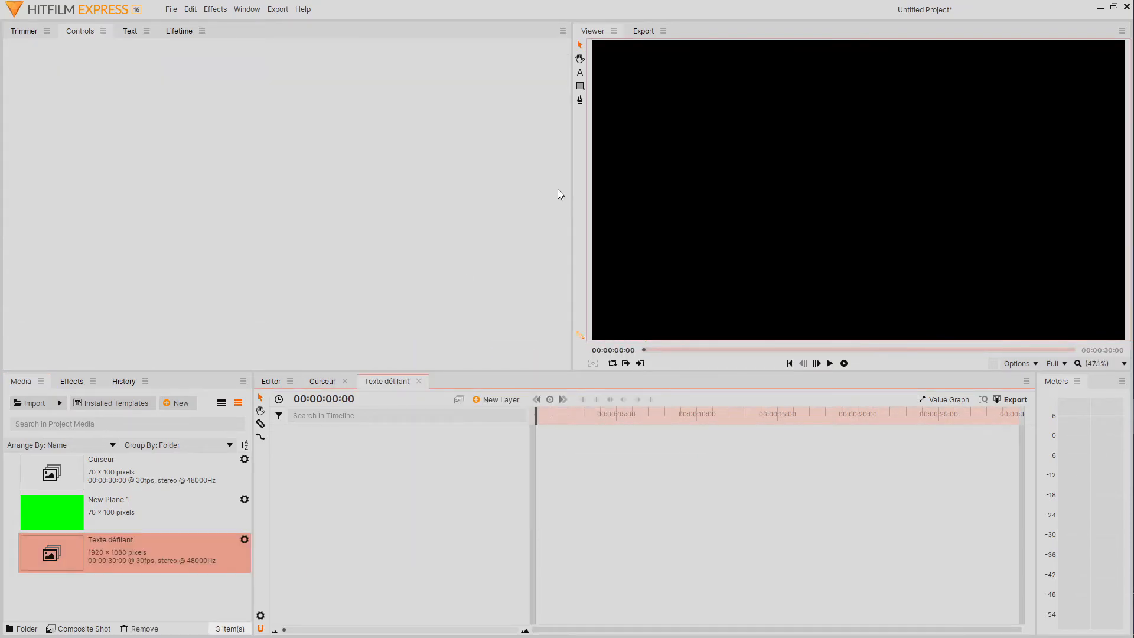
# Start a text layer near the frame's upper-left corner, with the font Century Schoolbook at size 86.
pyautogui.click(580, 73)
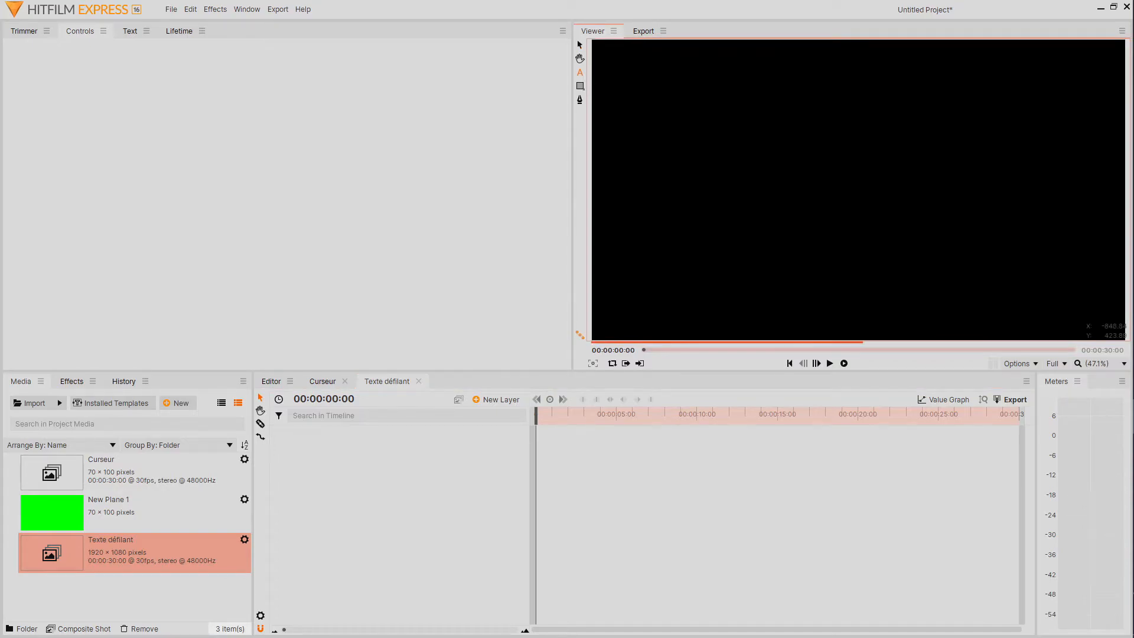
pyautogui.click(622, 76)
pyautogui.click(128, 31)
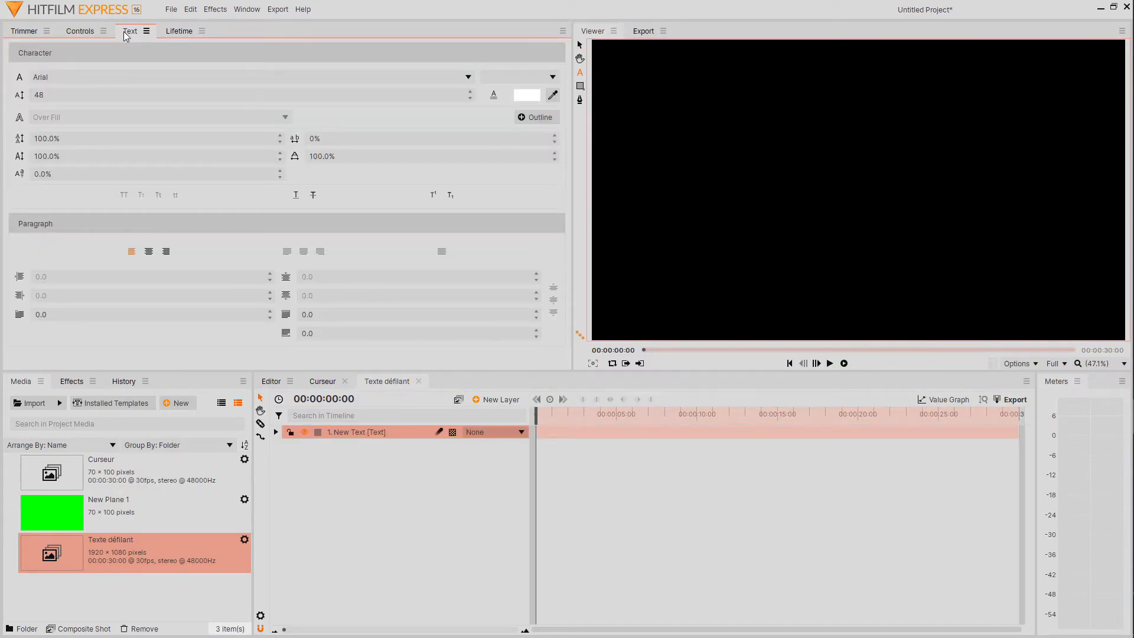
pyautogui.click(126, 75)
pyautogui.scroll(-10, 126, 76)
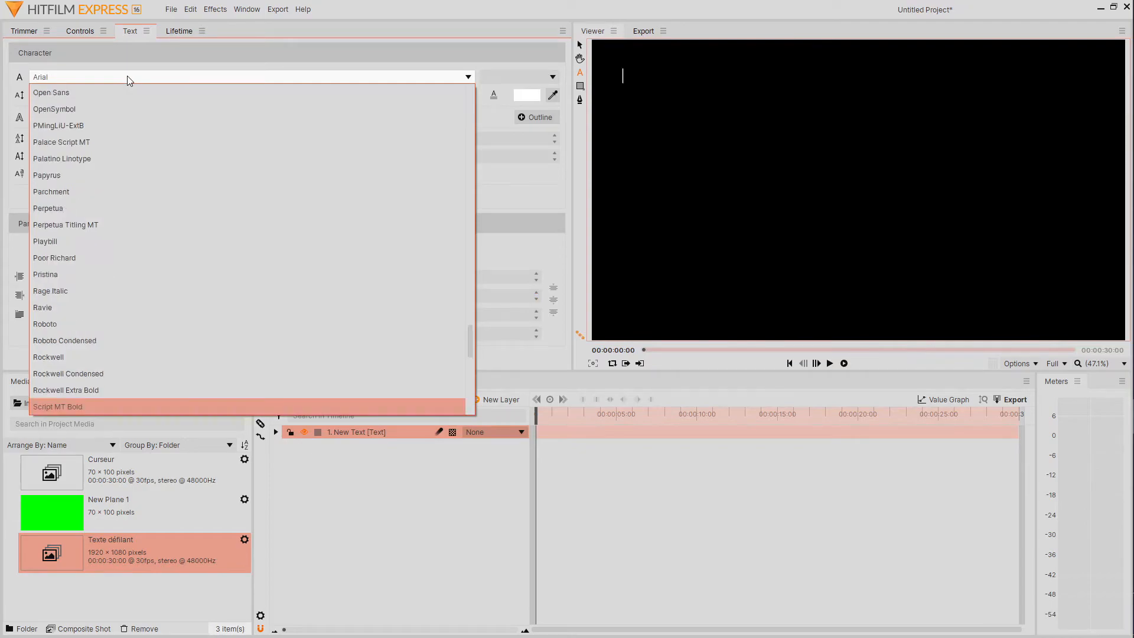
pyautogui.scroll(-2, 167, 268)
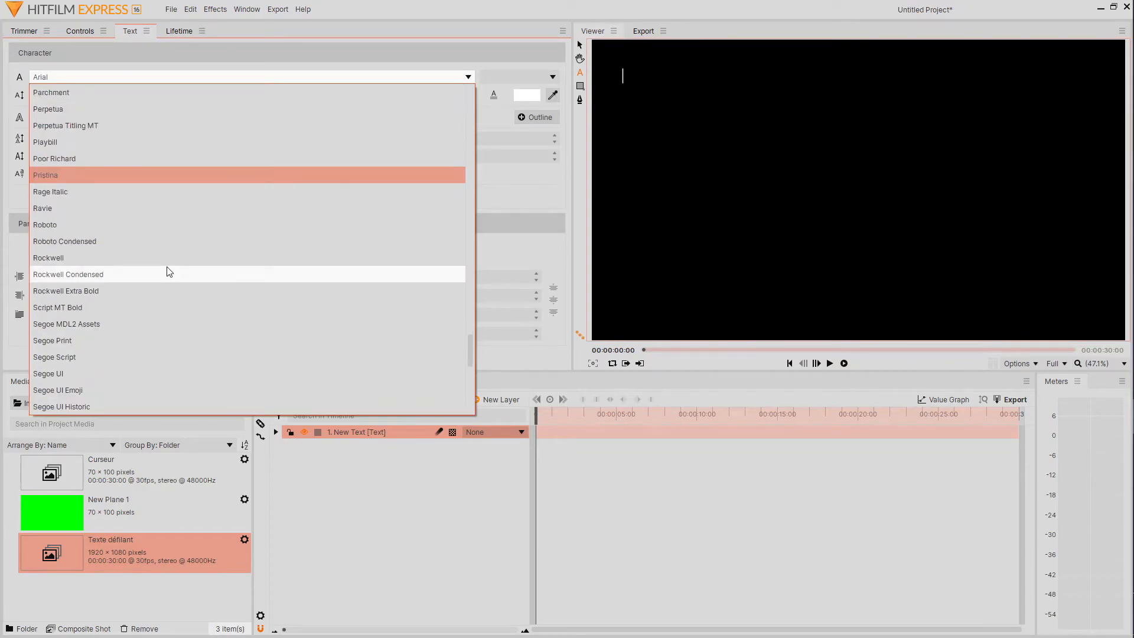
pyautogui.scroll(20, 169, 271)
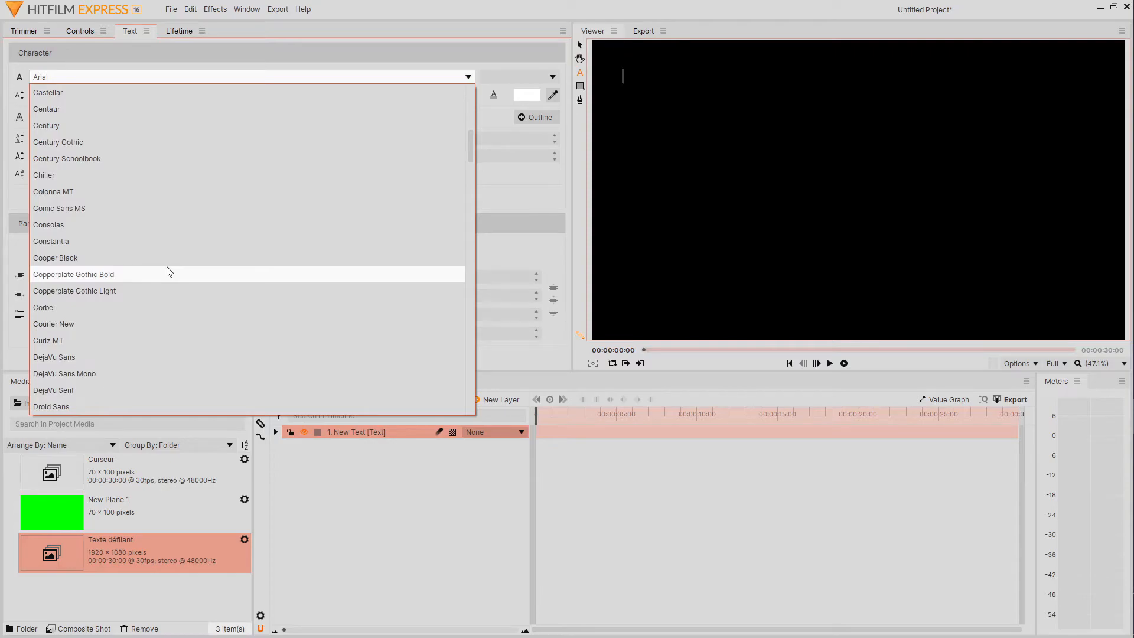
pyautogui.click(109, 158)
pyautogui.click(77, 97)
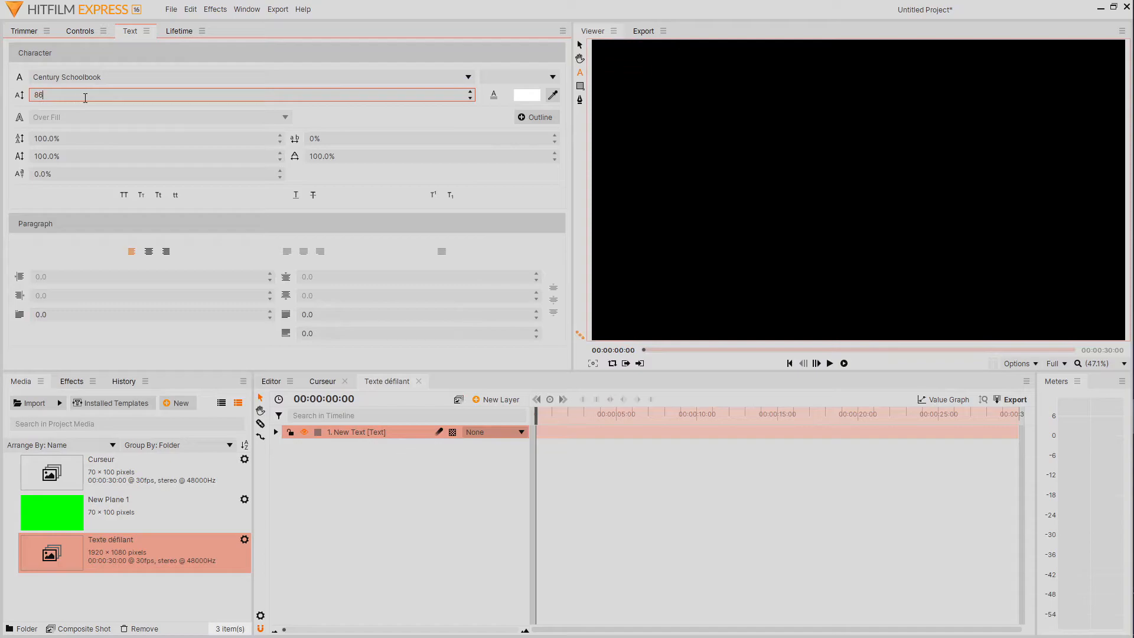
pyautogui.write('86')
# Set the text fill colour to a dark green with Hue 90, Sat 255 and Val 170 (#55aa00).
pyautogui.click(526, 96)
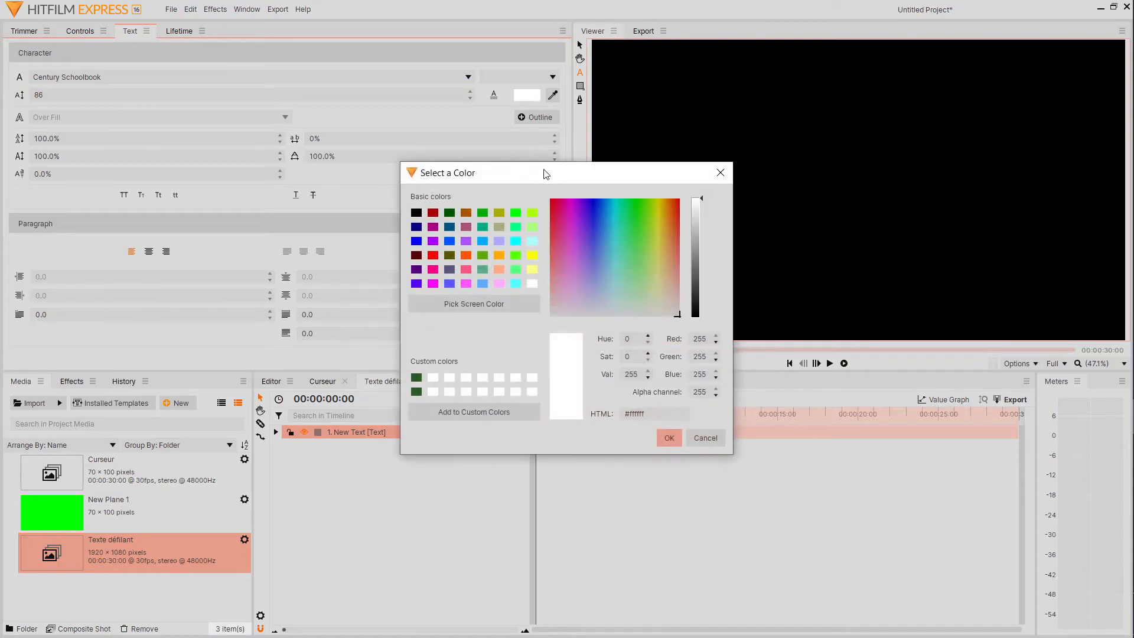
pyautogui.click(514, 213)
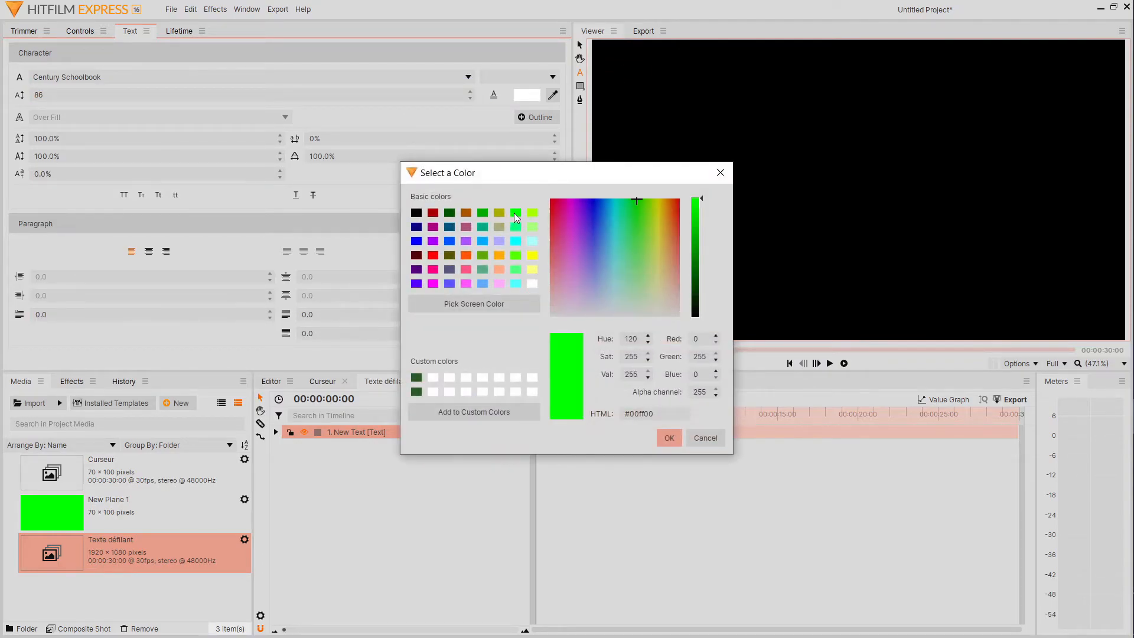
pyautogui.click(630, 337)
pyautogui.doubleClick(630, 337)
pyautogui.write('90')
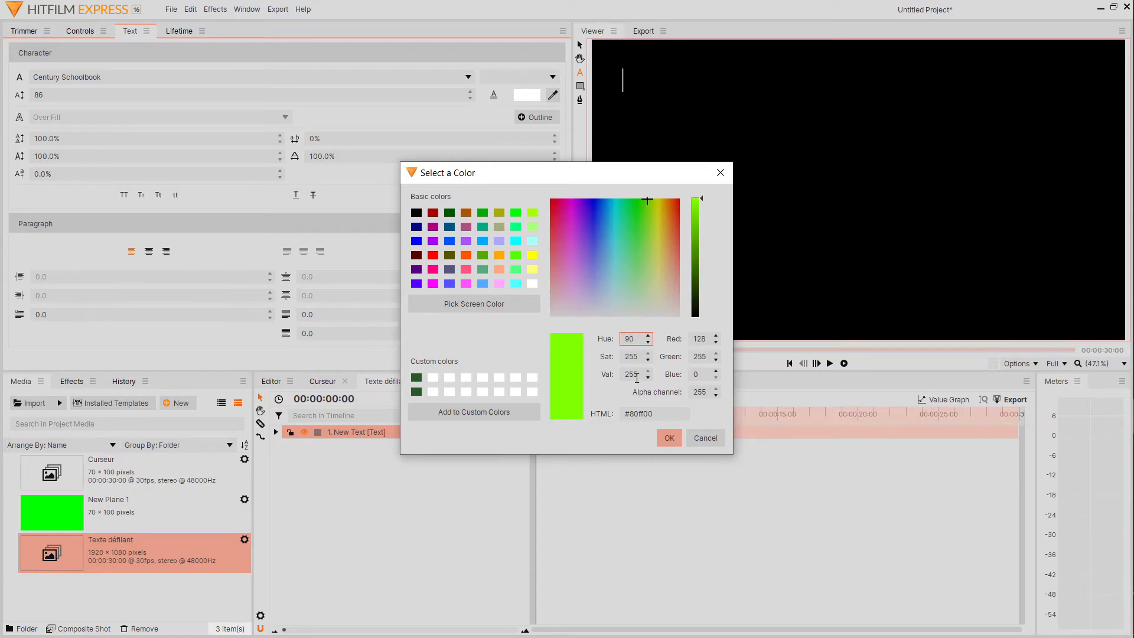
pyautogui.doubleClick(632, 375)
pyautogui.write('170')
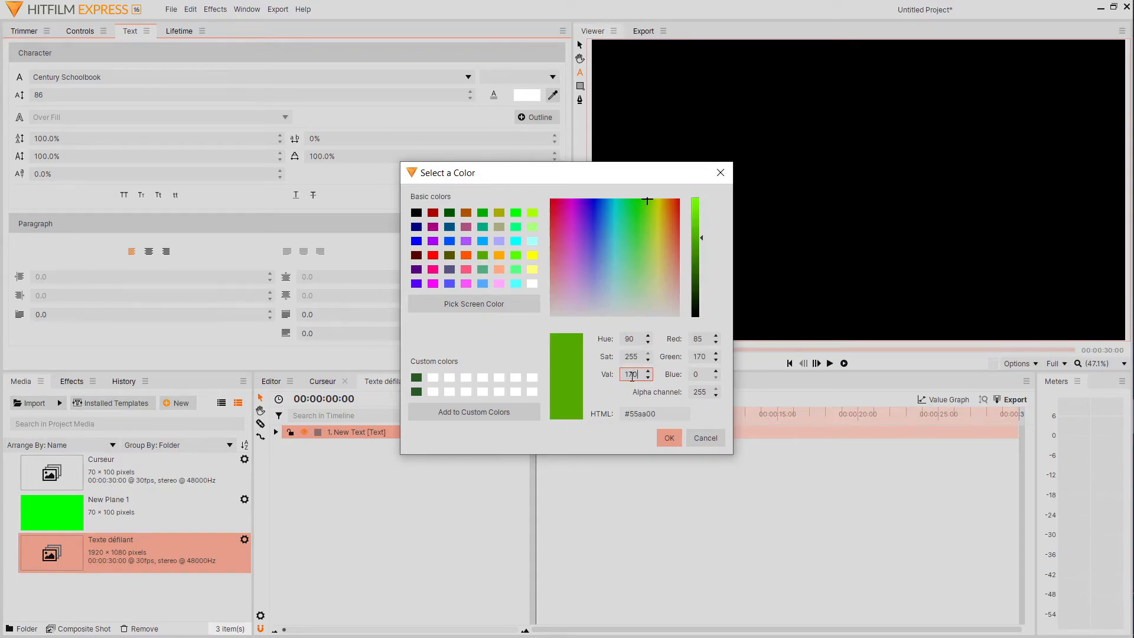
pyautogui.click(672, 437)
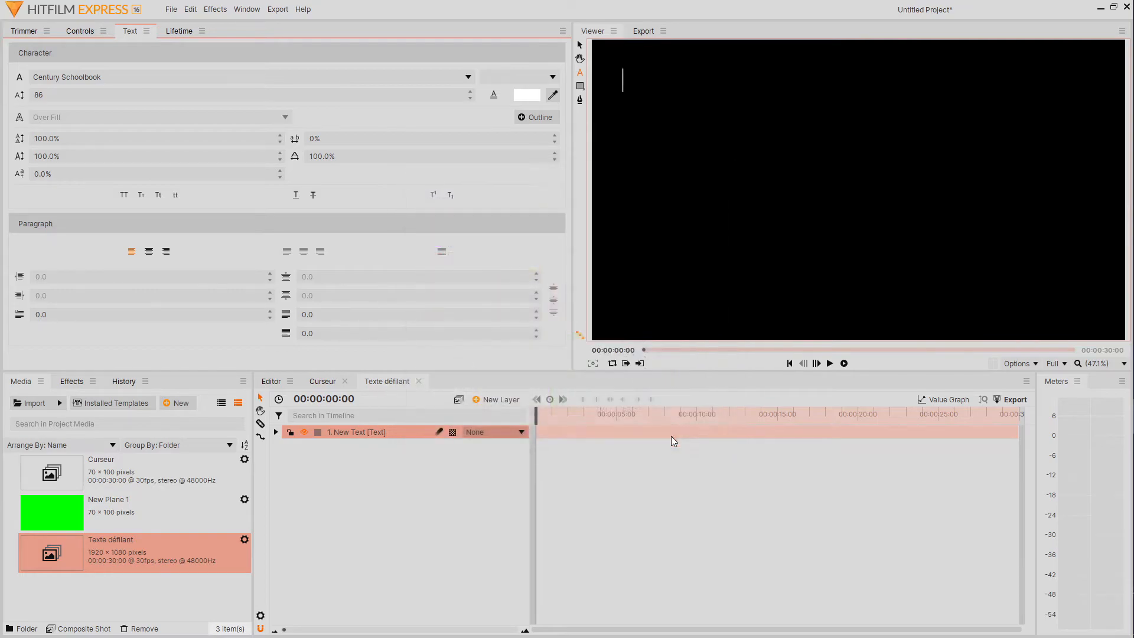
# Add a bright green outline with a width of 4.00 to the text.
pyautogui.click(525, 120)
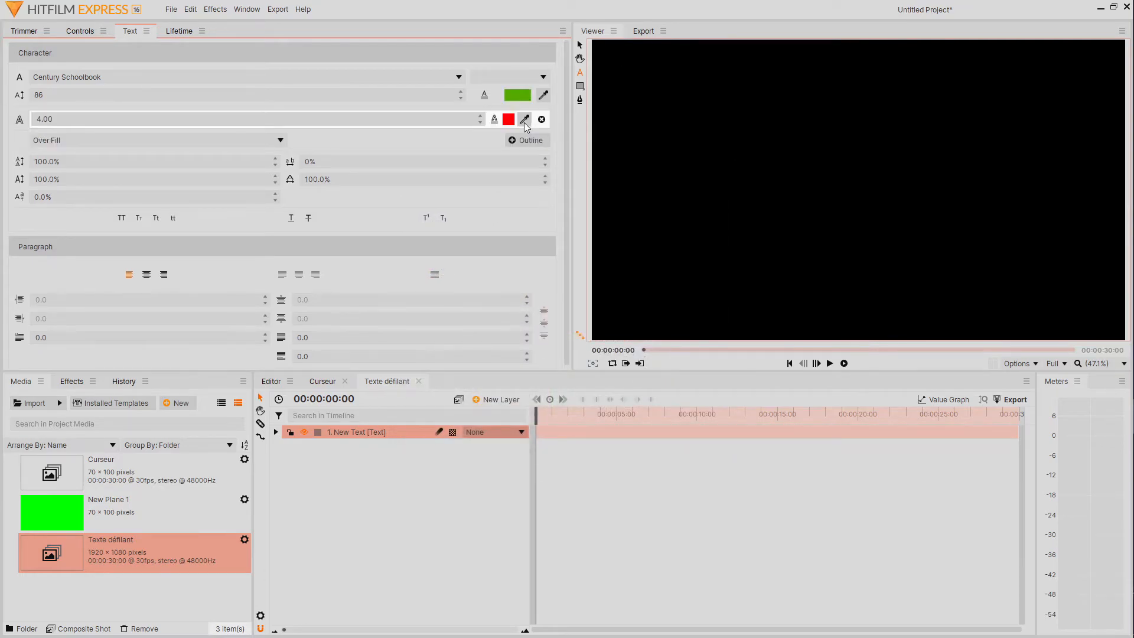
pyautogui.click(509, 120)
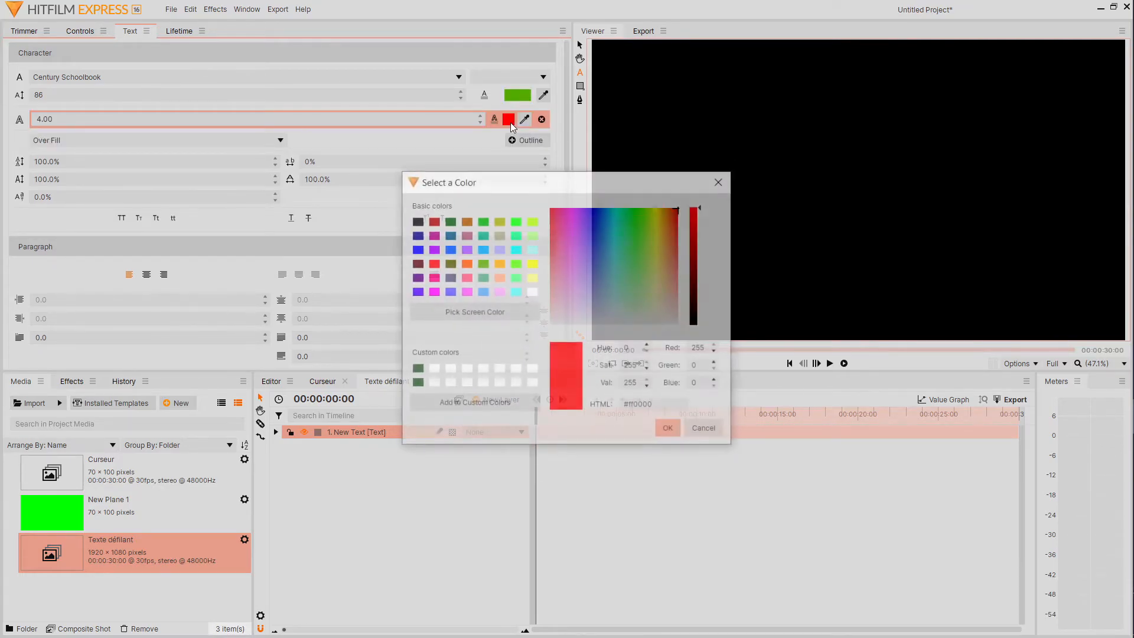
pyautogui.click(515, 220)
pyautogui.click(670, 431)
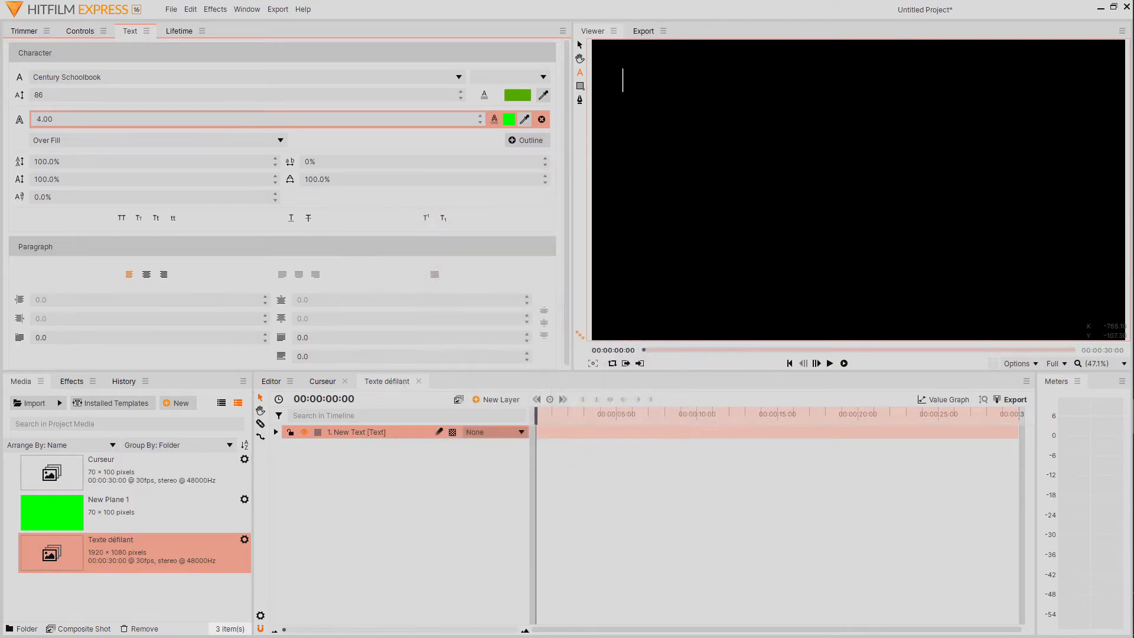
# Enter the text "Texte défilant de type MATRIX" and move it left so it starts at the frame's left edge.
pyautogui.write('T')
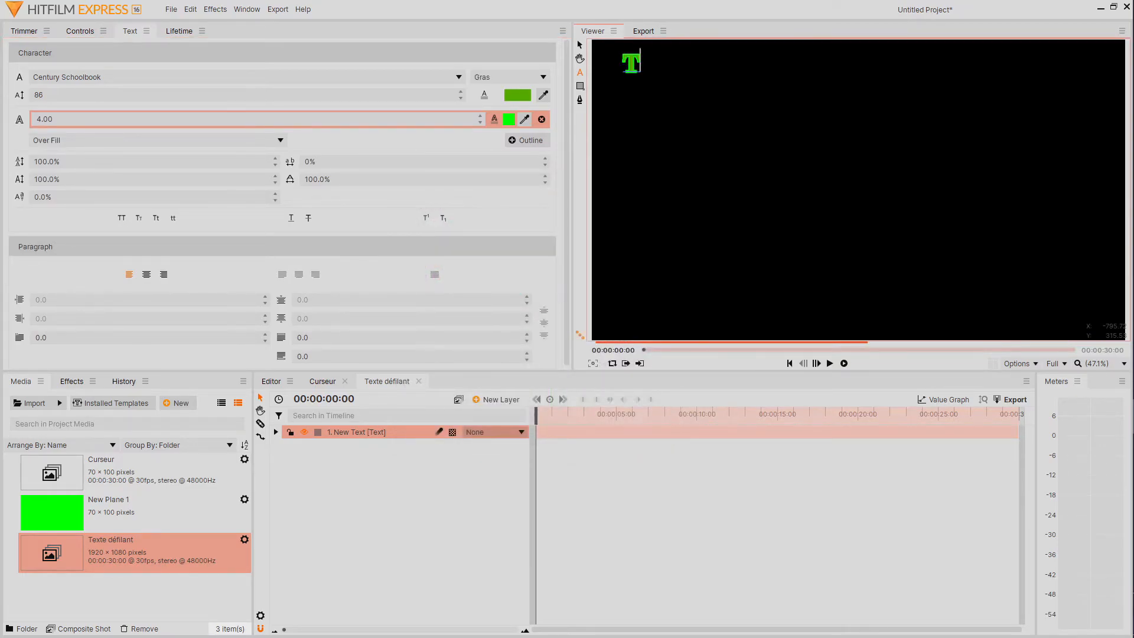
pyautogui.write('exte ')
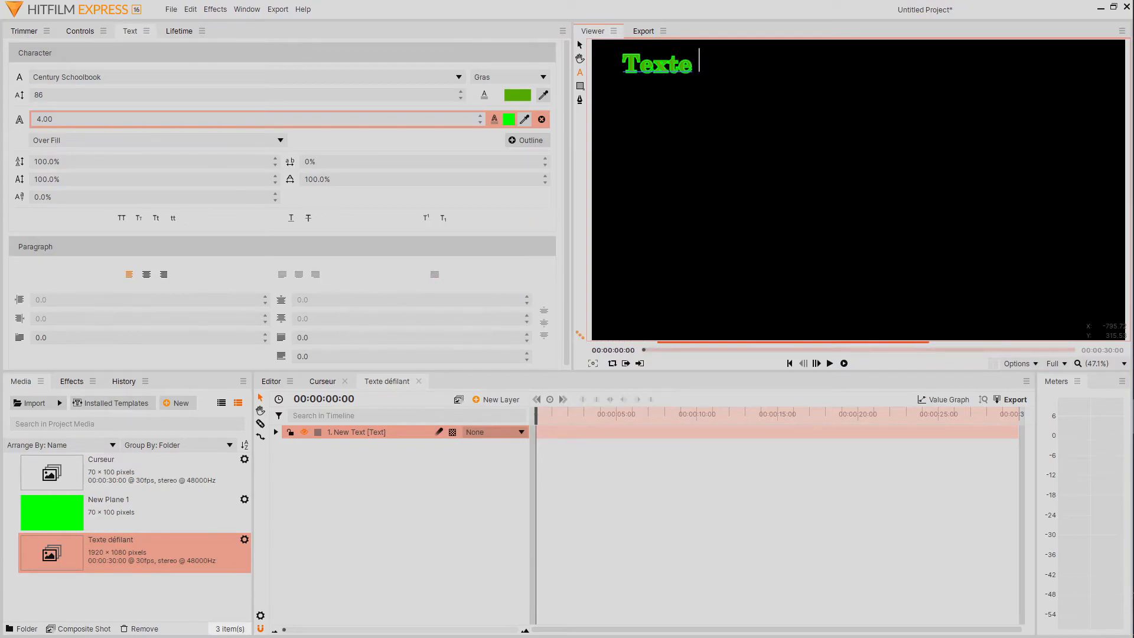
pyautogui.write('défilant ')
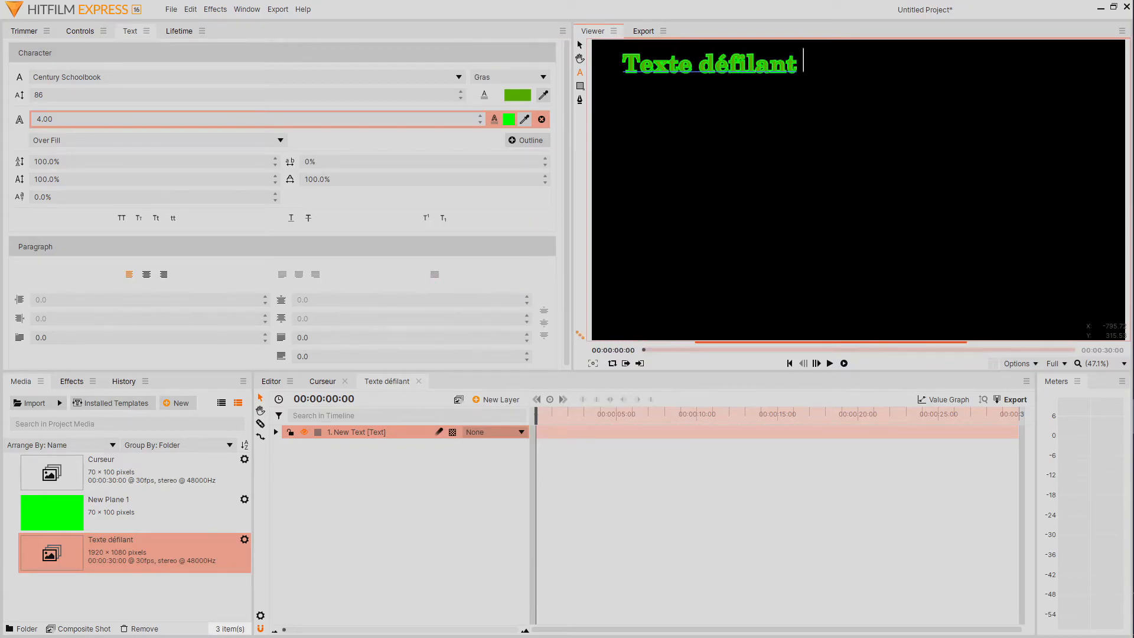
pyautogui.write('de type MATRIX')
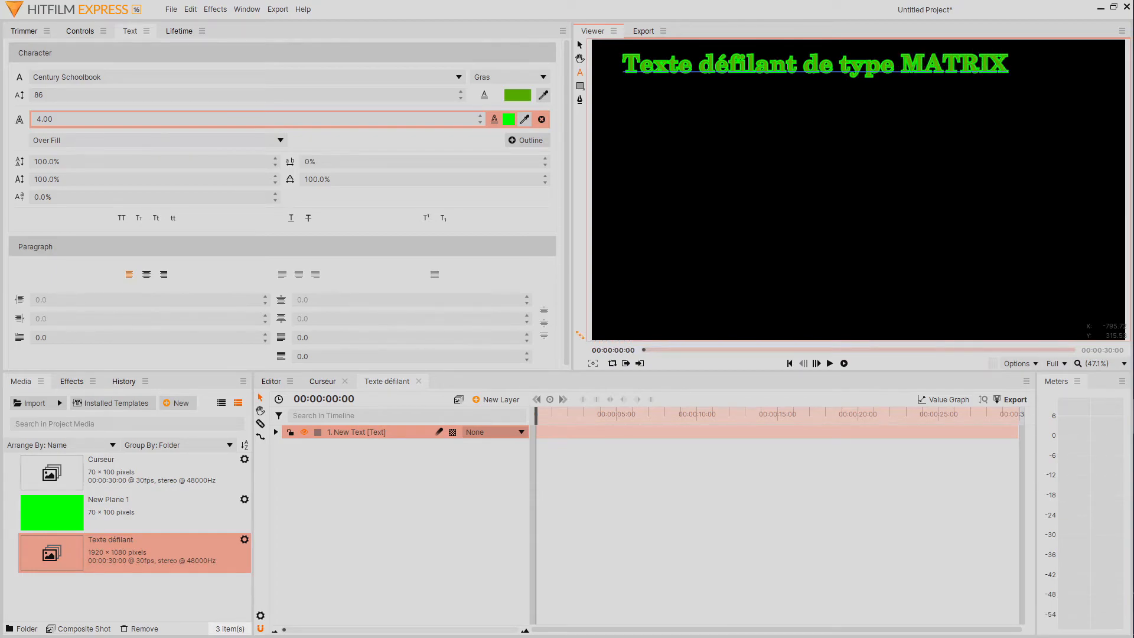
pyautogui.click(580, 44)
pyautogui.moveTo(653, 73); pyautogui.dragTo(627, 77)
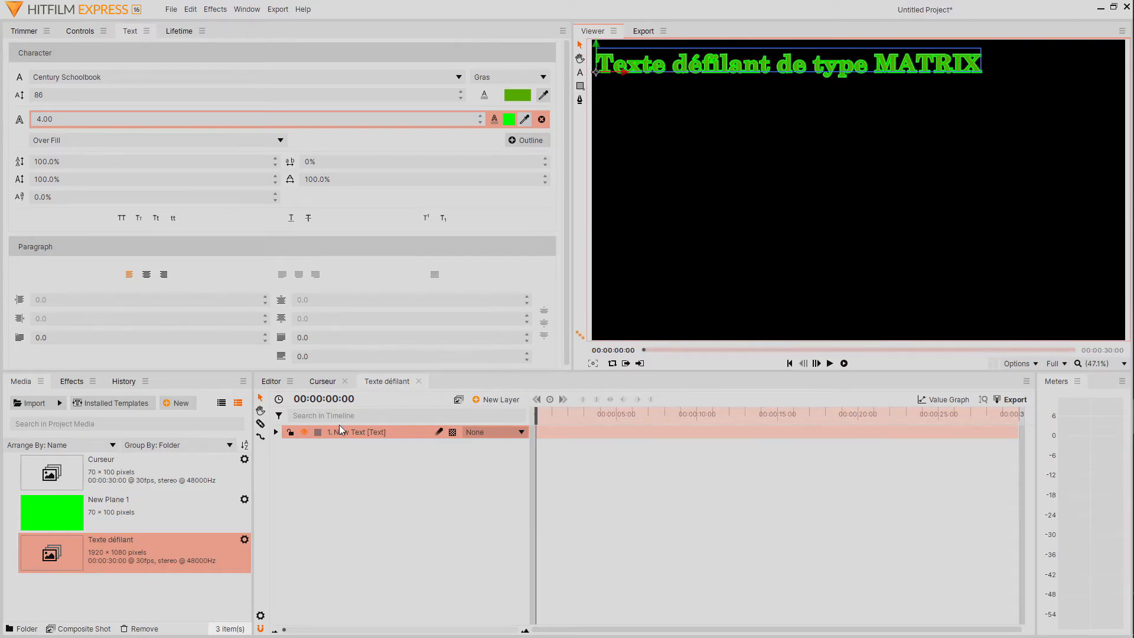
# Place the Curseur composite below the text layer, over the text's first letter, and keyframe its position at the timeline start.
pyautogui.moveTo(101, 472); pyautogui.dragTo(327, 473)
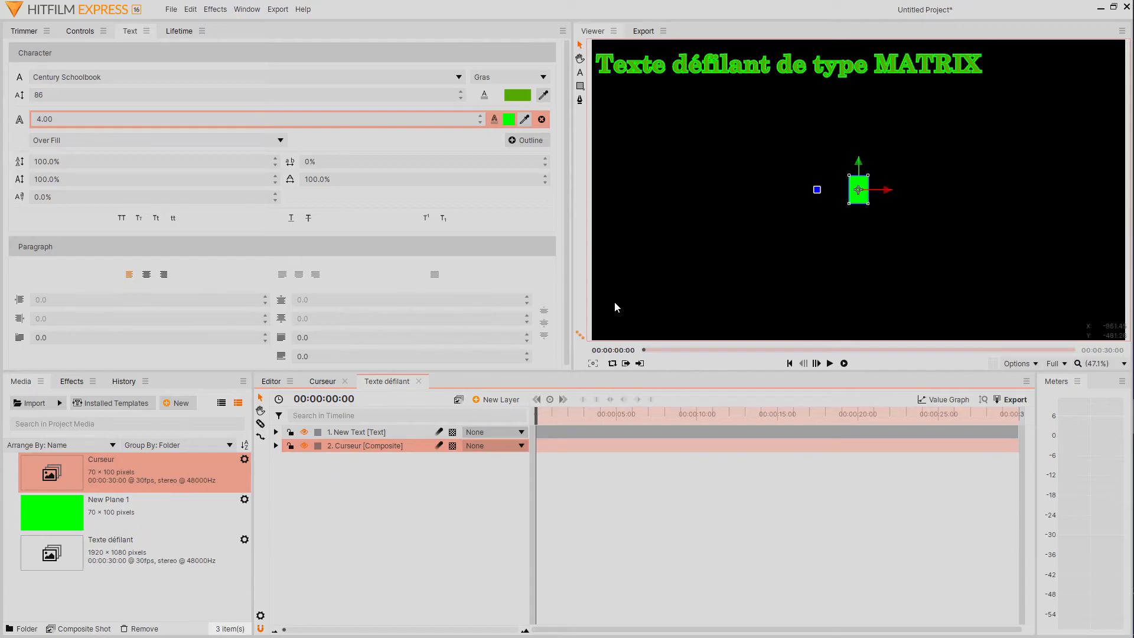
pyautogui.moveTo(859, 162); pyautogui.dragTo(630, 74)
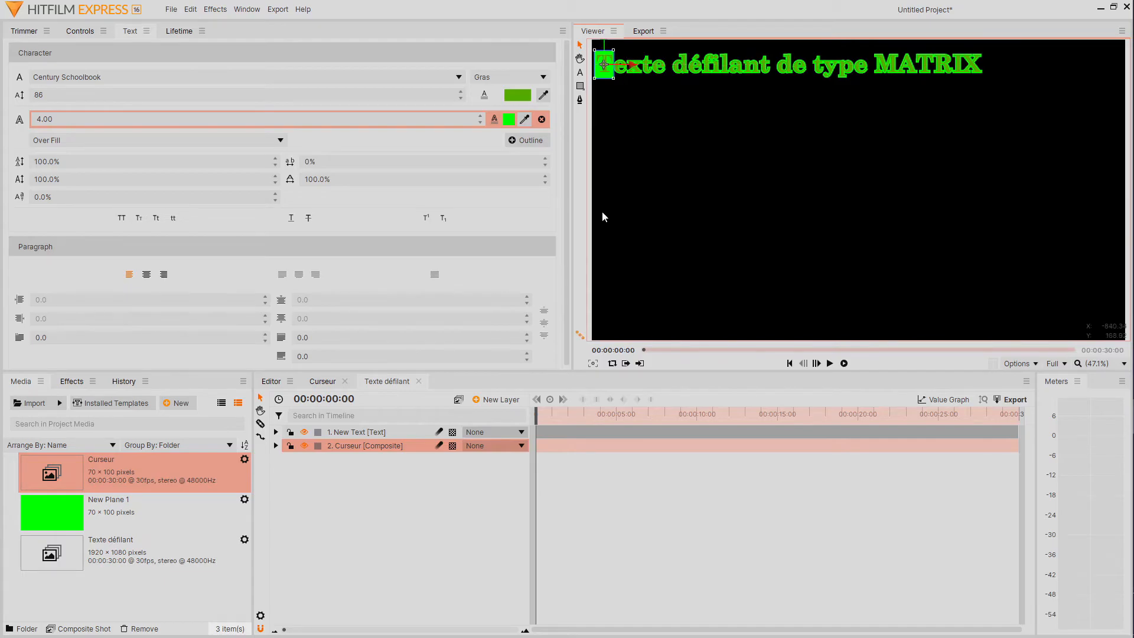
pyautogui.click(275, 445)
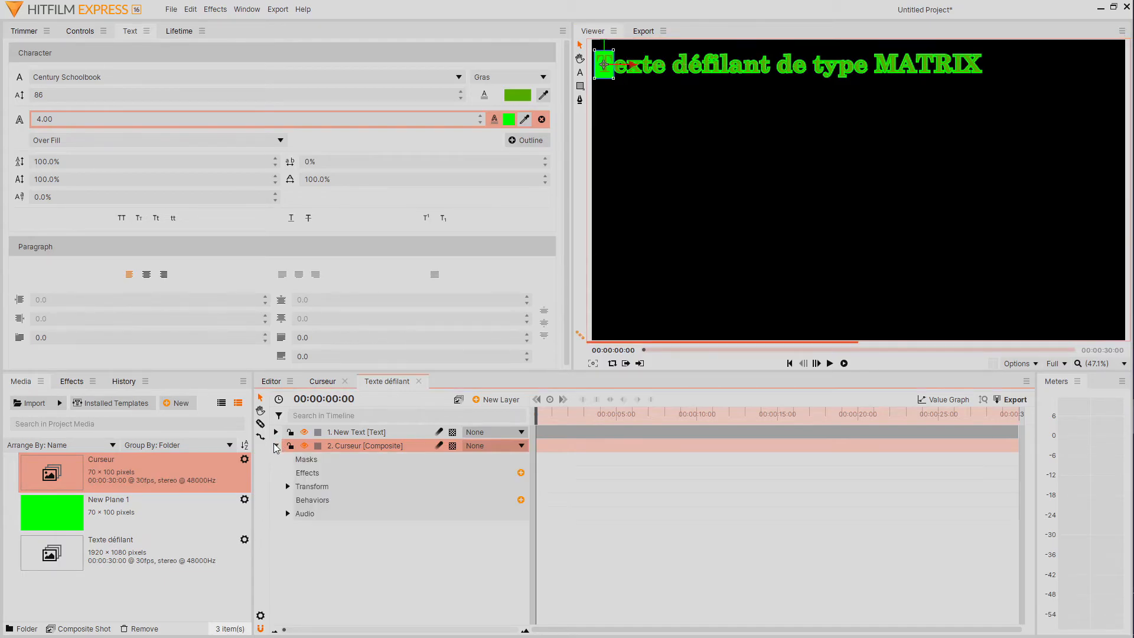
pyautogui.click(287, 487)
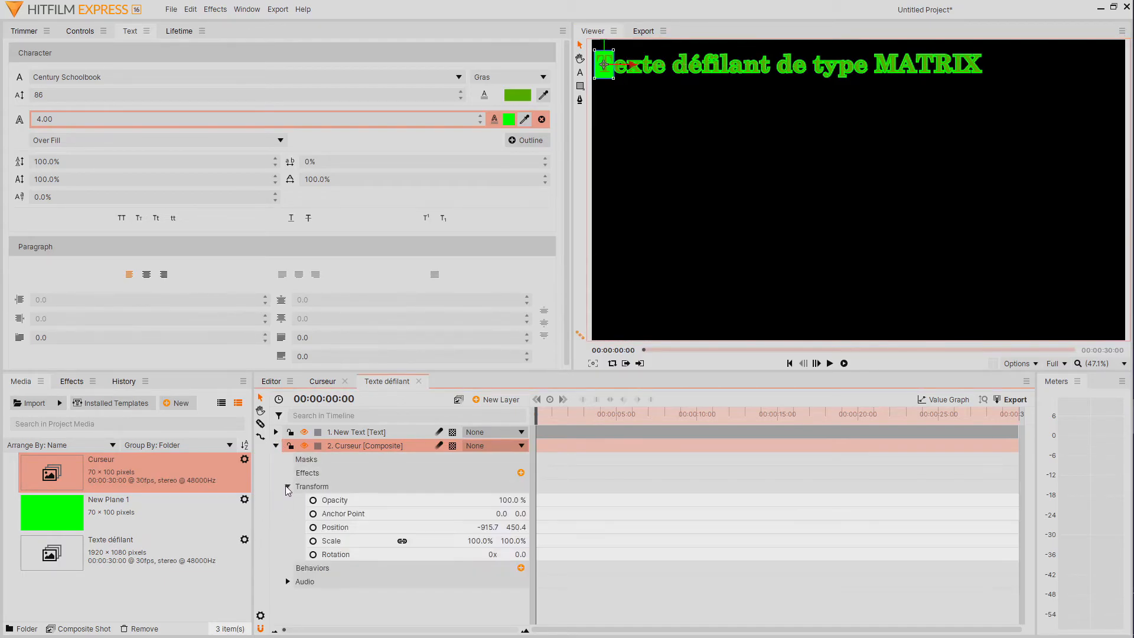
pyautogui.click(313, 527)
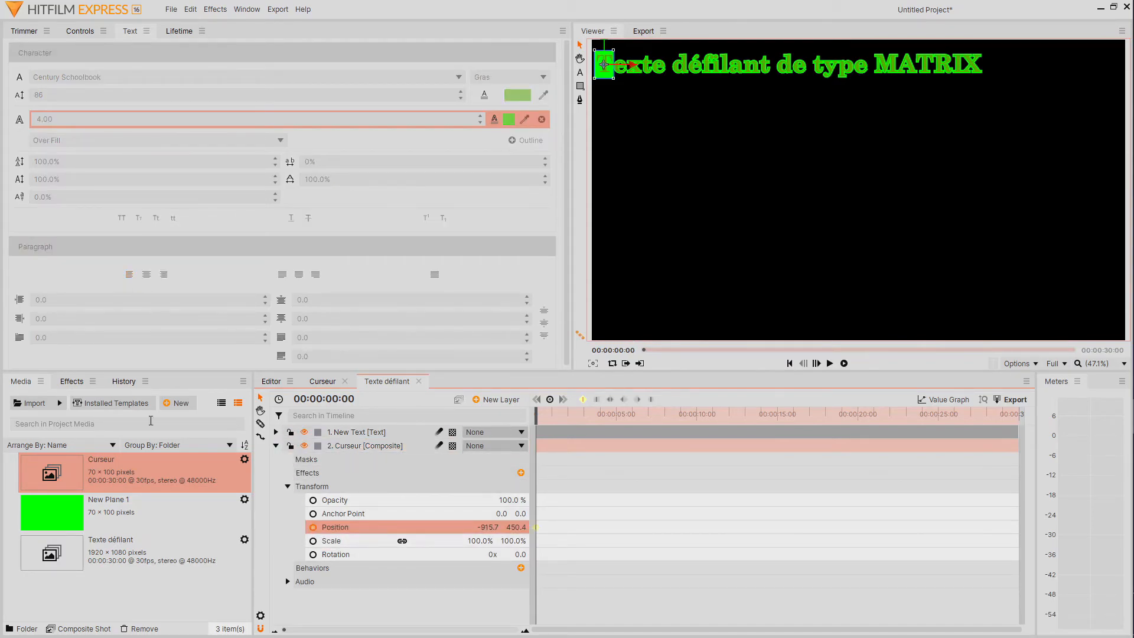
pyautogui.click(68, 383)
pyautogui.click(69, 405)
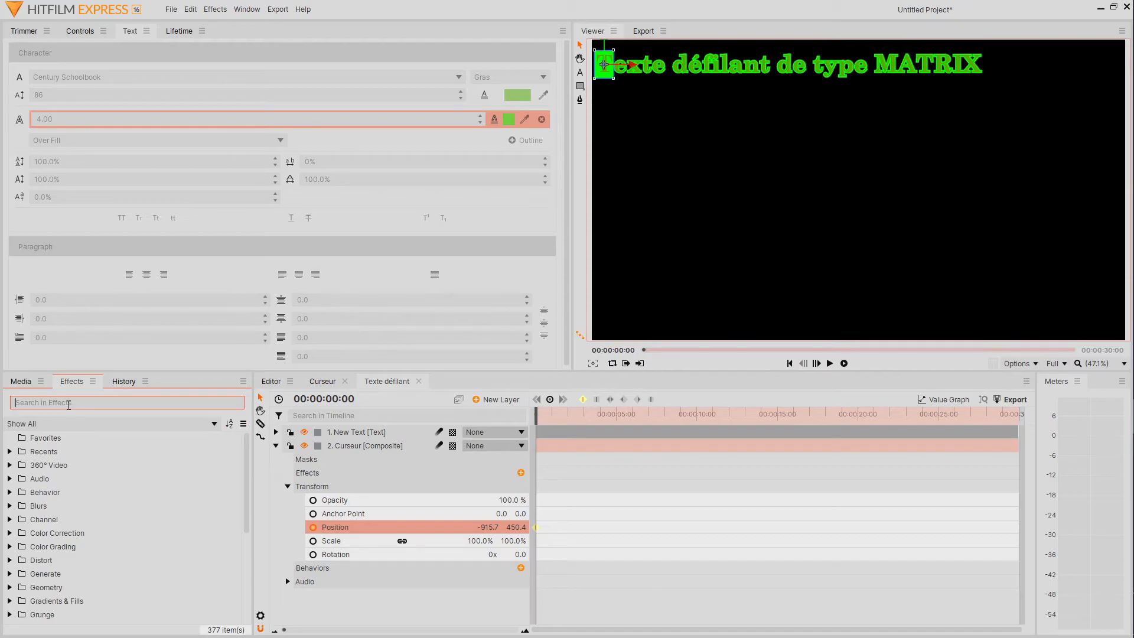
# Hide the Curseur layer and draw a rectangular mask enclosing the whole line of text on the text layer.
pyautogui.click(276, 432)
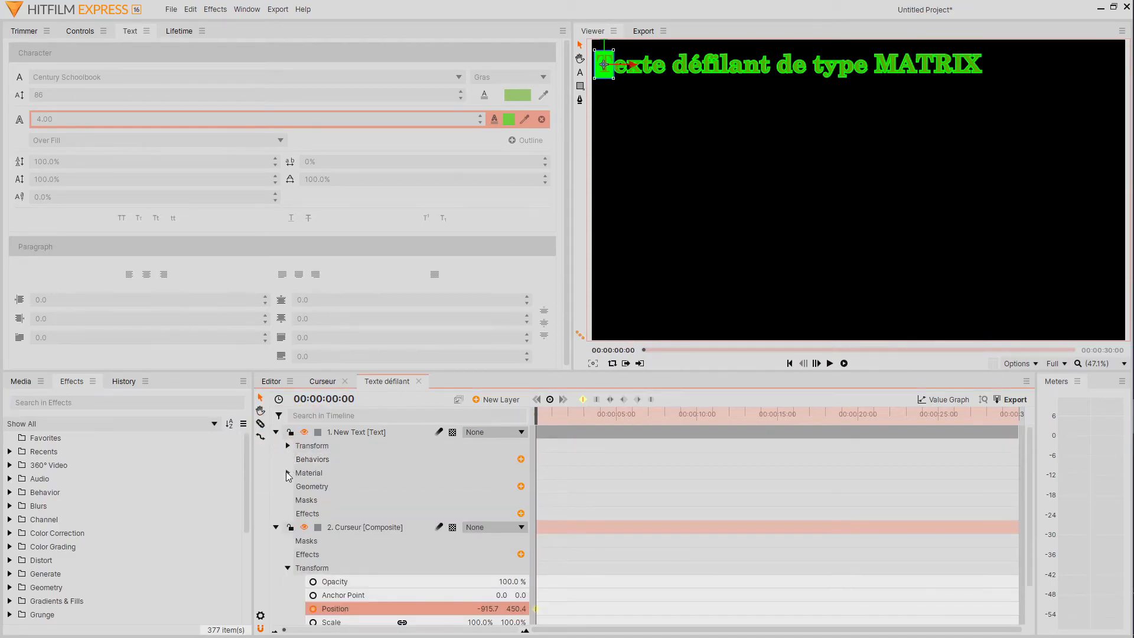
pyautogui.click(327, 503)
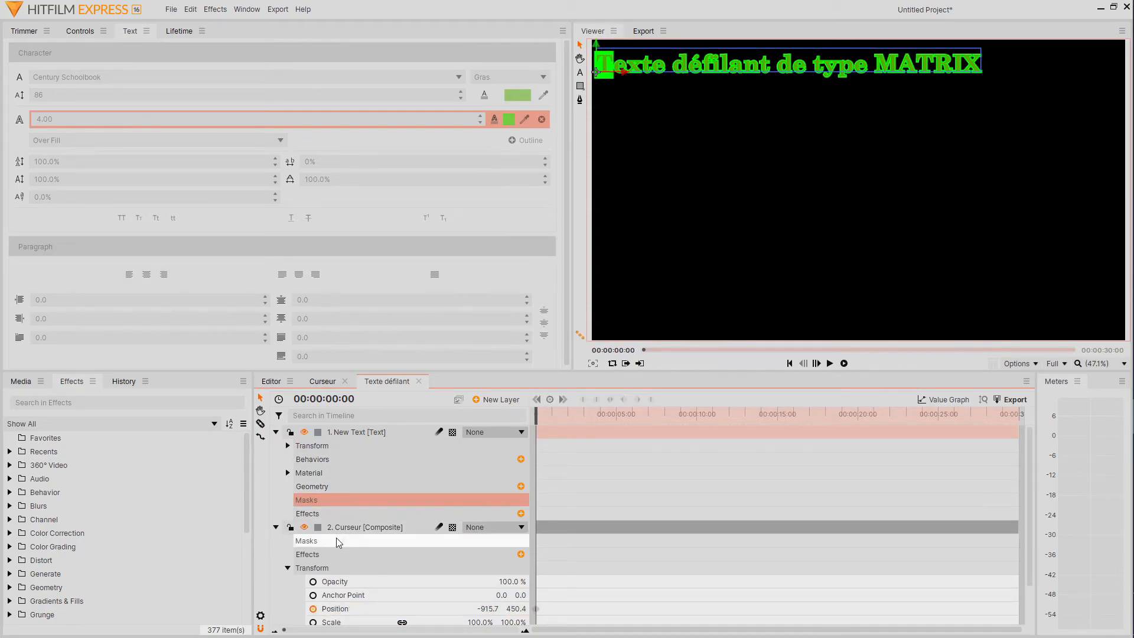
pyautogui.click(305, 527)
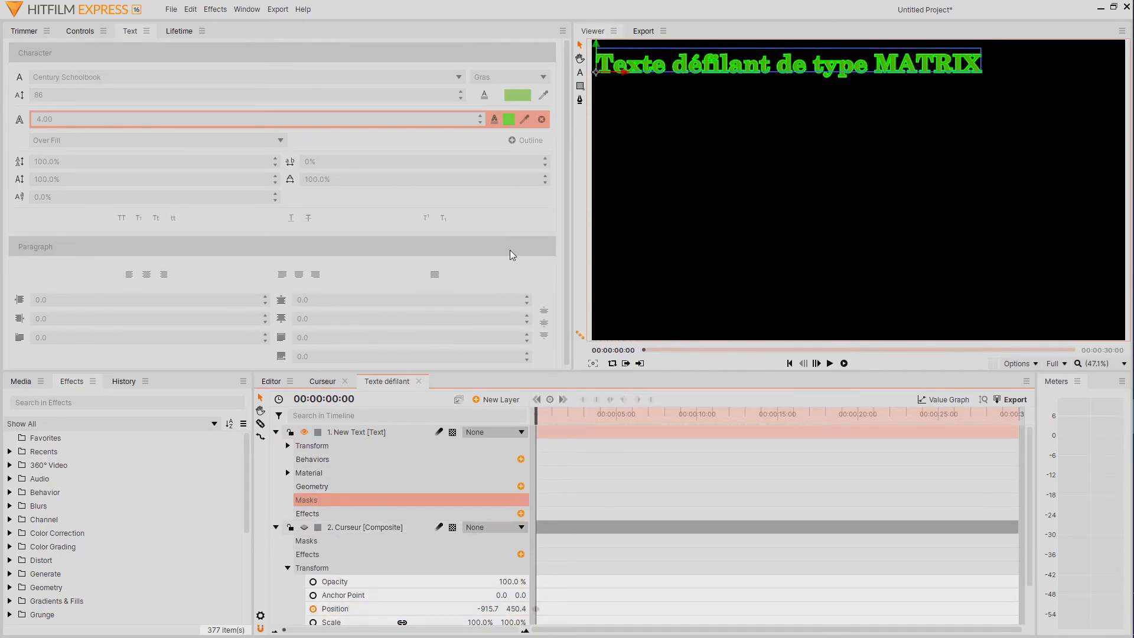
pyautogui.click(580, 87)
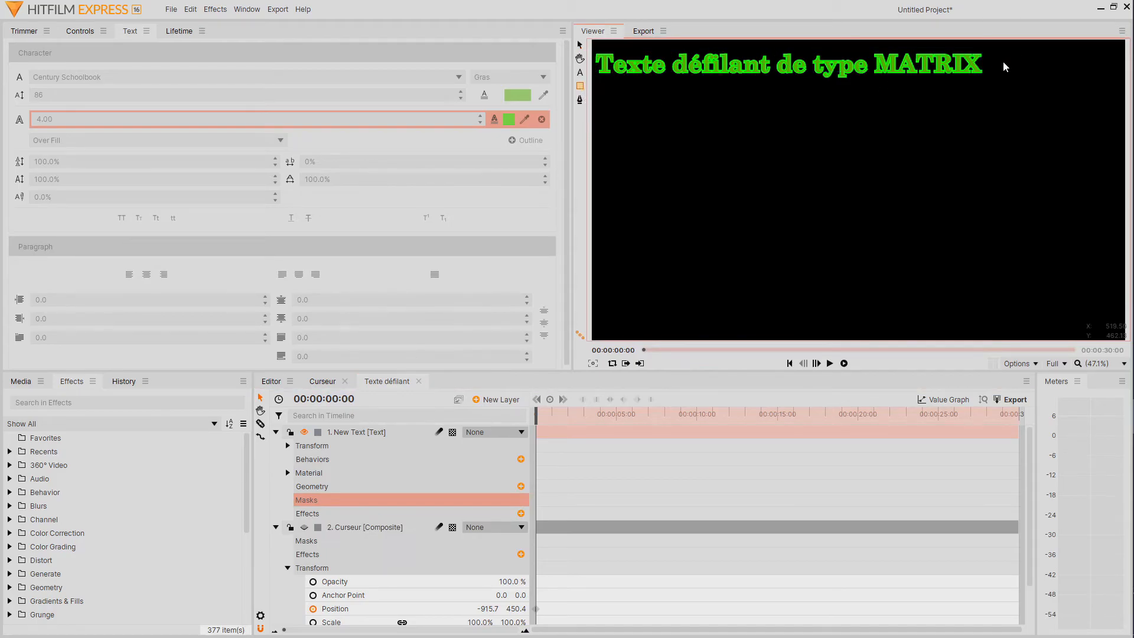
pyautogui.moveTo(986, 44); pyautogui.dragTo(592, 82)
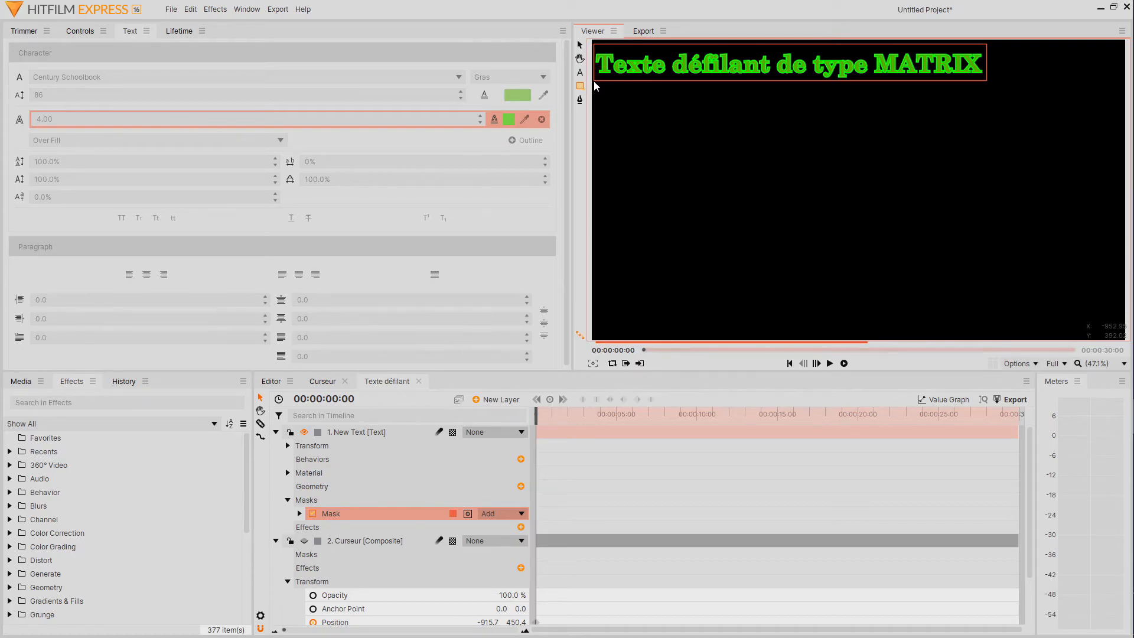
# Animate the text mask's position from fully off the frame's left edge at 0 seconds to its drawn position at 00:00:02:00.
pyautogui.click(300, 513)
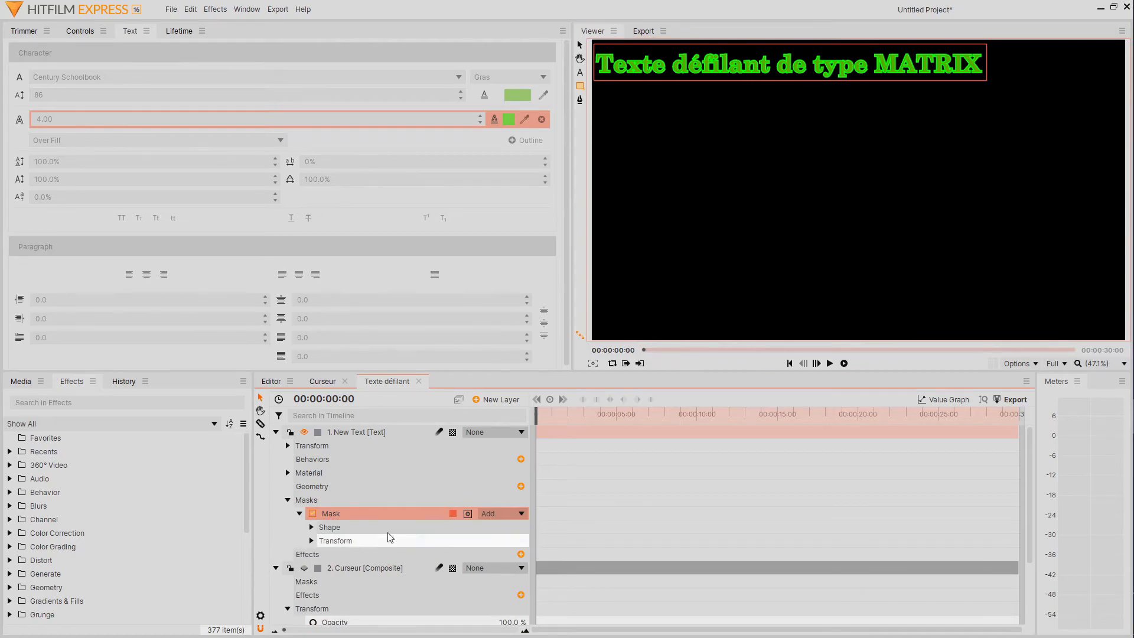
pyautogui.moveTo(534, 416); pyautogui.dragTo(568, 423)
pyautogui.click(311, 541)
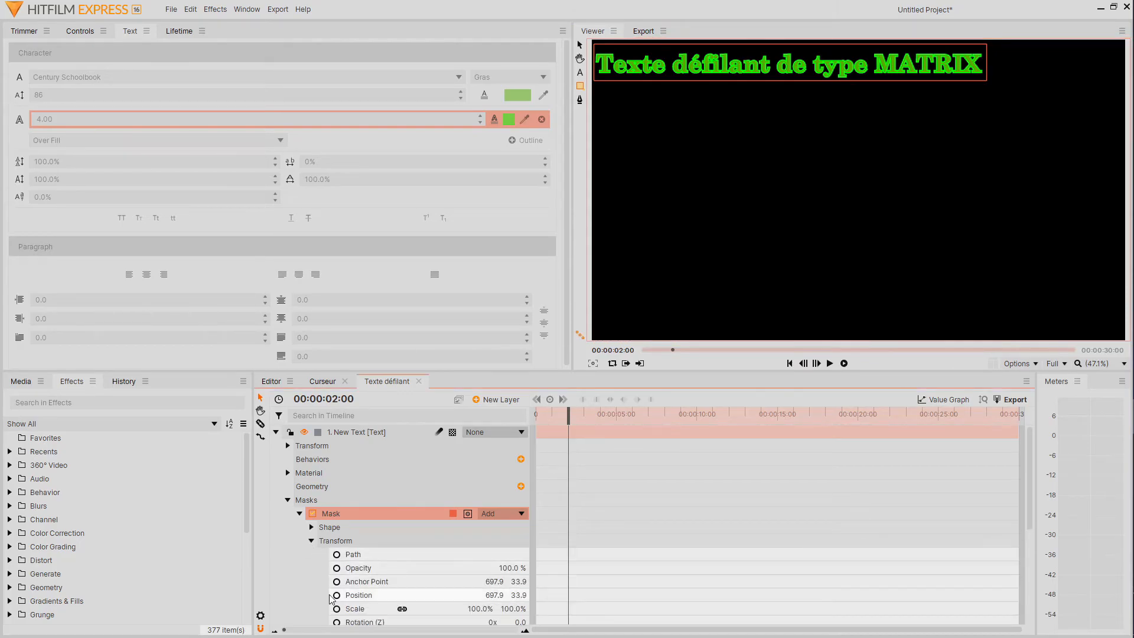
pyautogui.click(337, 595)
pyautogui.press('Home')
pyautogui.moveTo(493, 595); pyautogui.dragTo(110, 595)
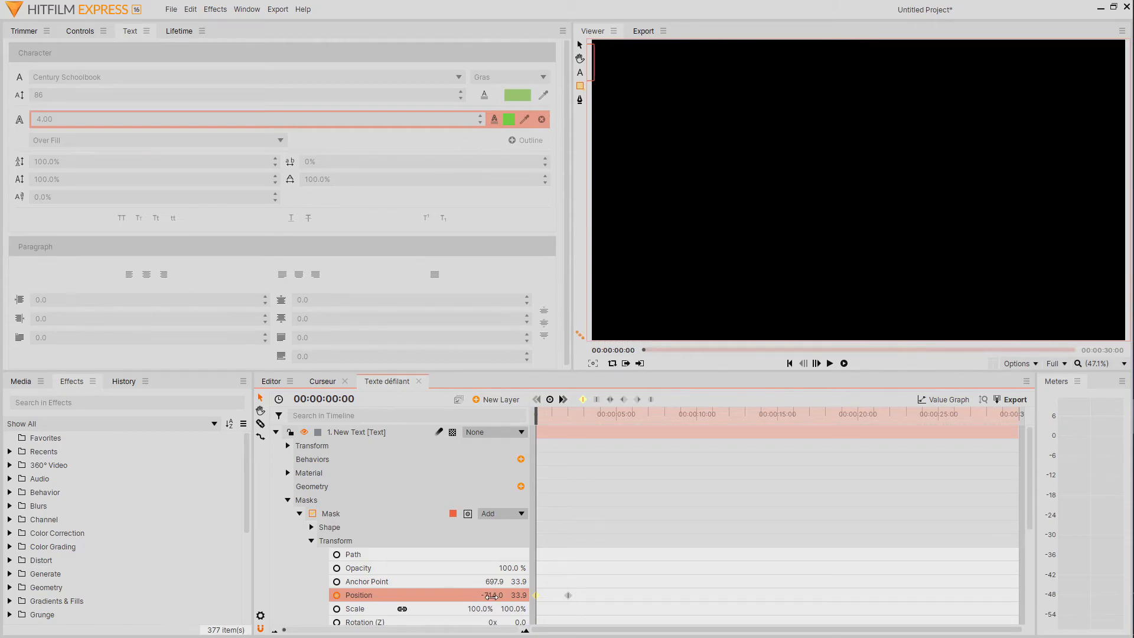
pyautogui.click(312, 540)
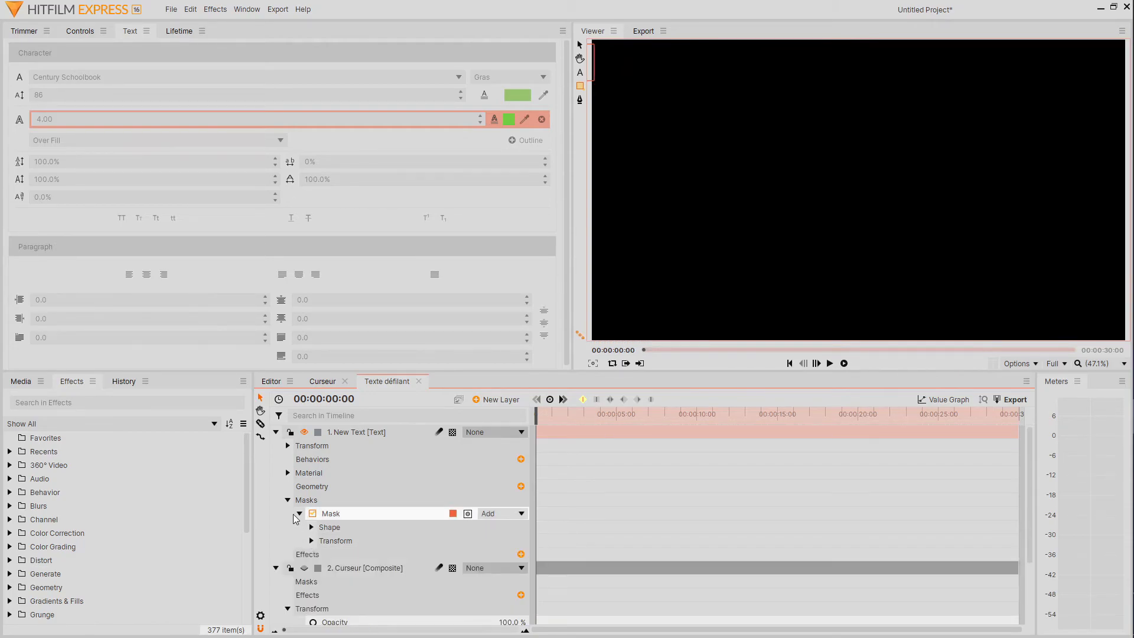
pyautogui.click(299, 514)
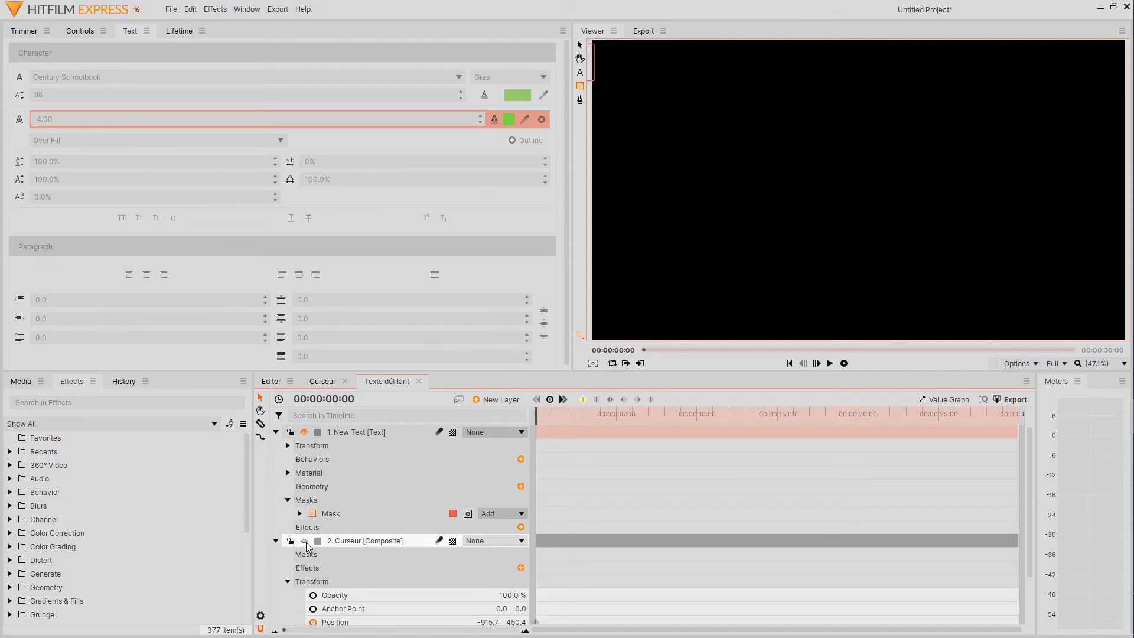
# Show the Curseur layer again and set its X position to 491.2 at 00:00:02:00, just after the last letter.
pyautogui.click(304, 541)
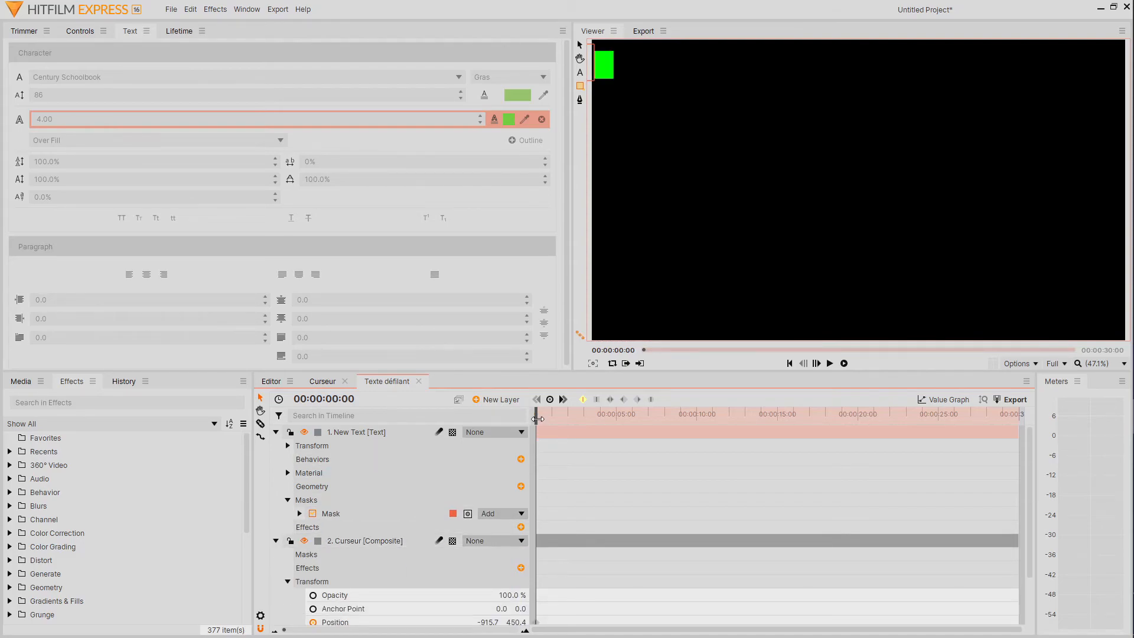
pyautogui.moveTo(535, 415); pyautogui.dragTo(569, 421)
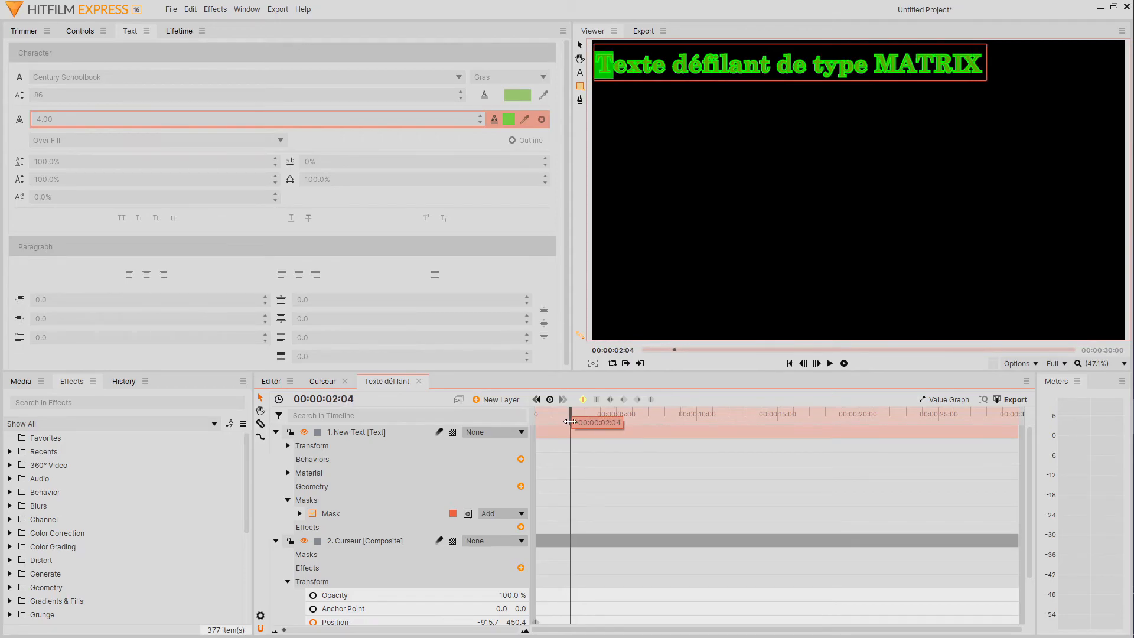
pyautogui.moveTo(570, 422); pyautogui.dragTo(572, 422)
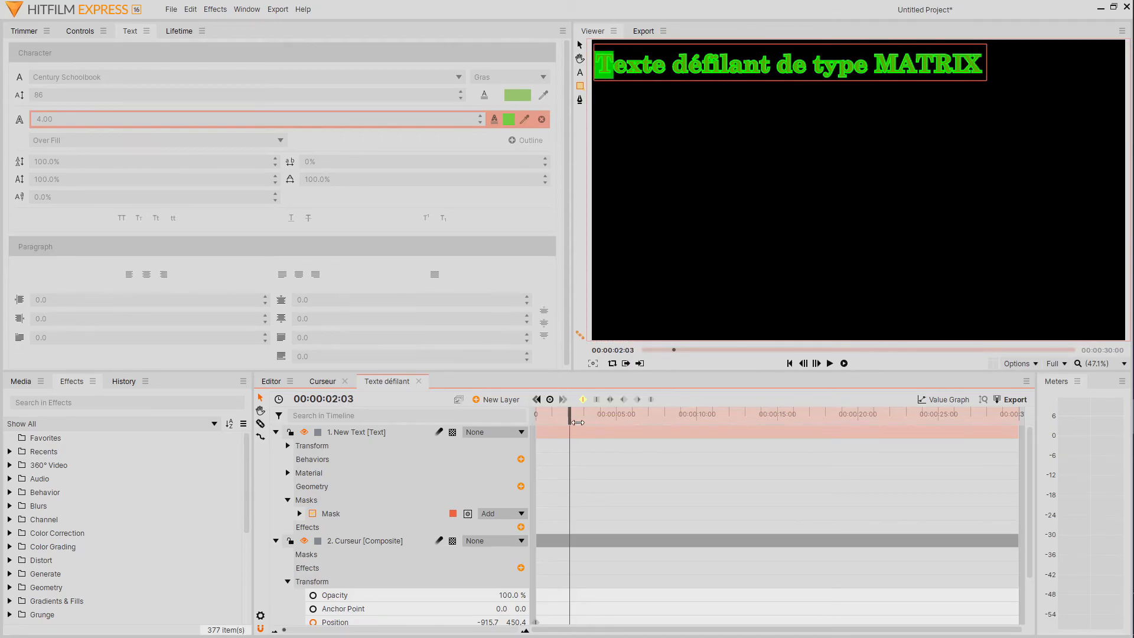
pyautogui.click(803, 367)
pyautogui.click(802, 368)
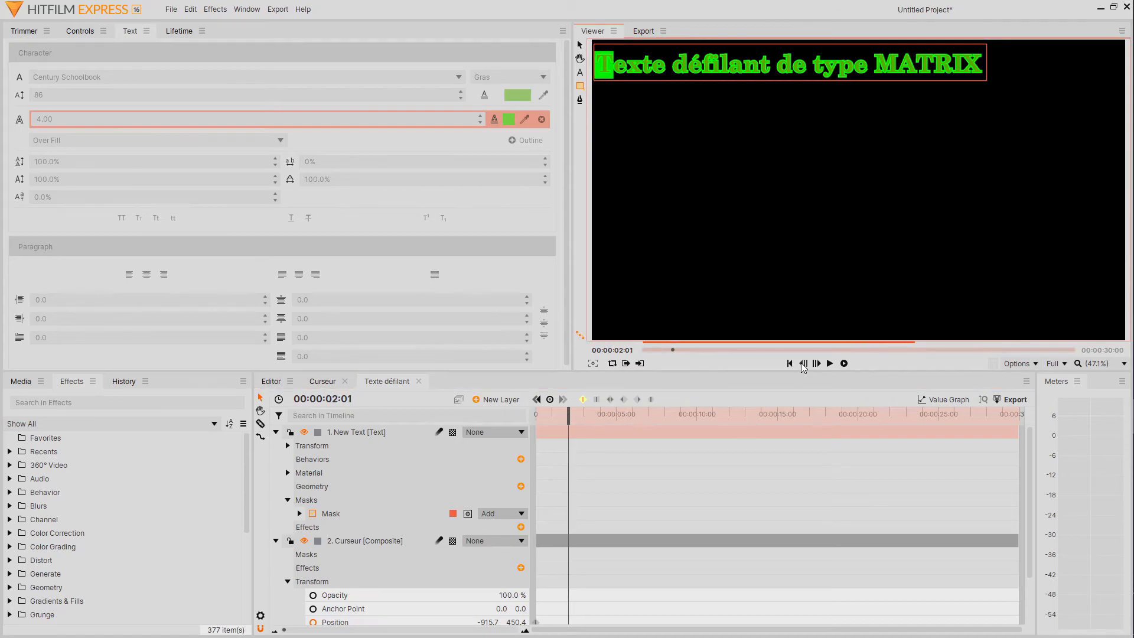
pyautogui.click(803, 367)
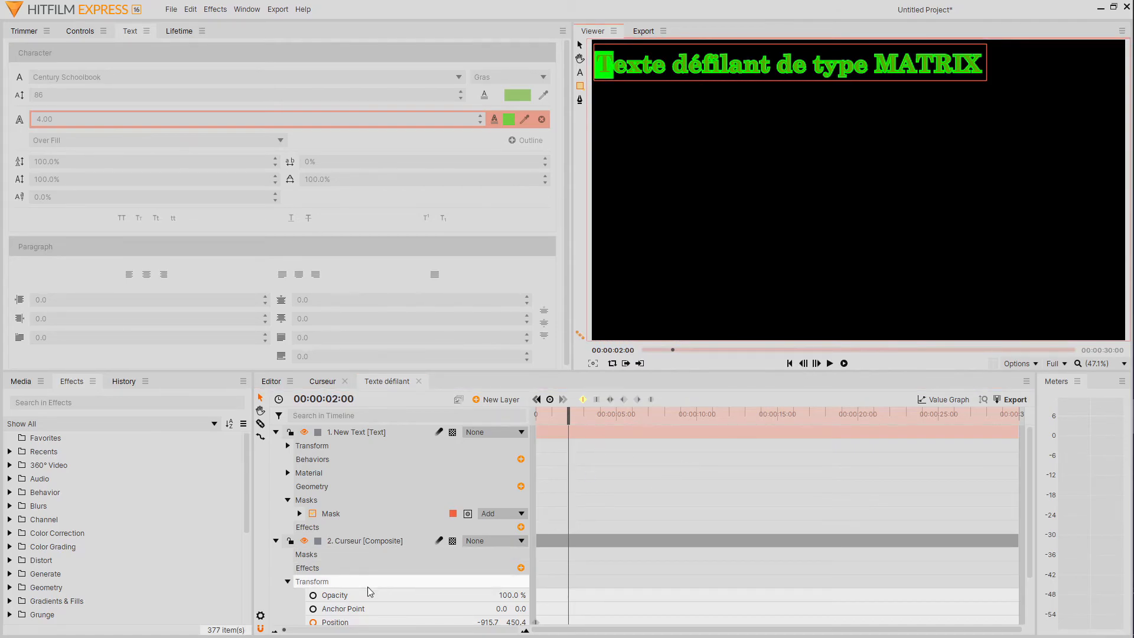
pyautogui.click(350, 617)
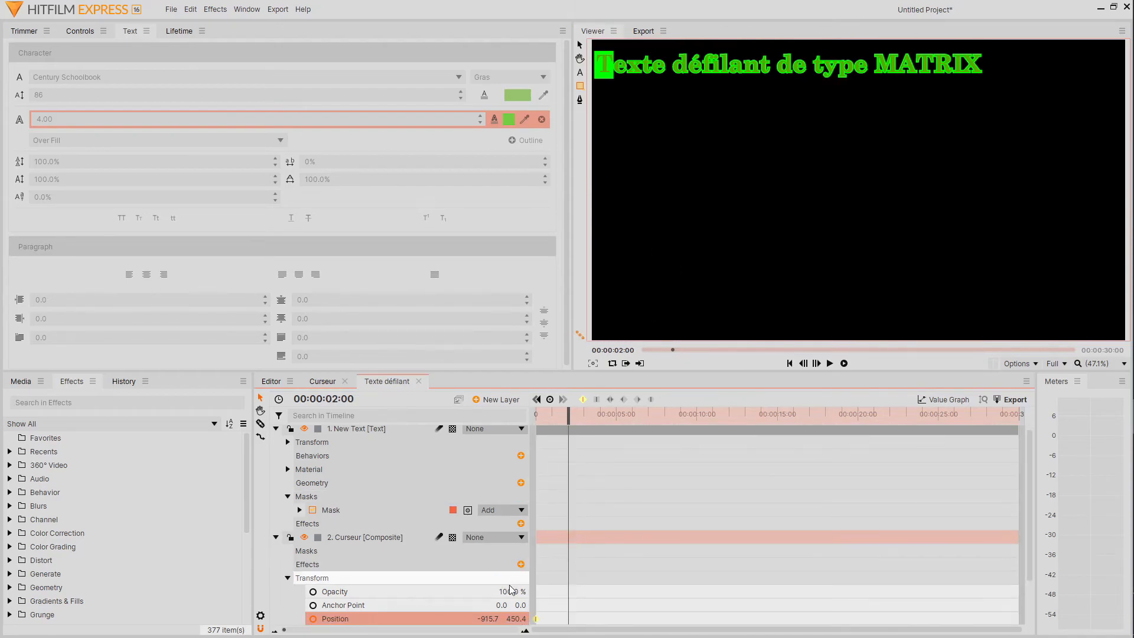
pyautogui.moveTo(488, 618); pyautogui.dragTo(623, 618)
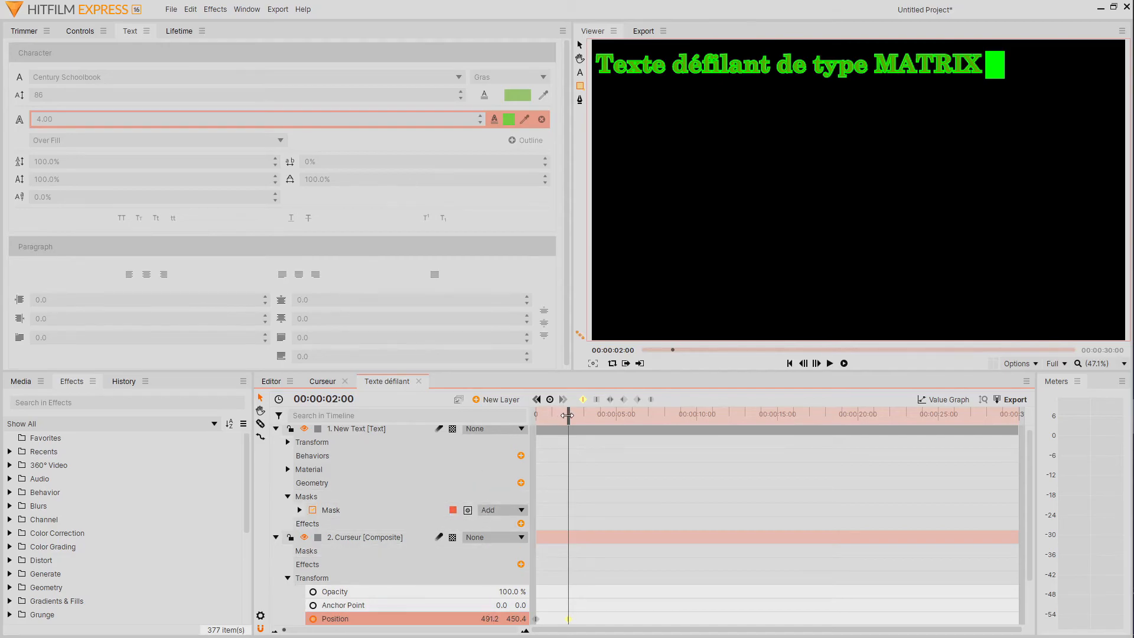
# Play the text and cursor animation from the start to check that they move together.
pyautogui.moveTo(565, 416); pyautogui.dragTo(537, 417)
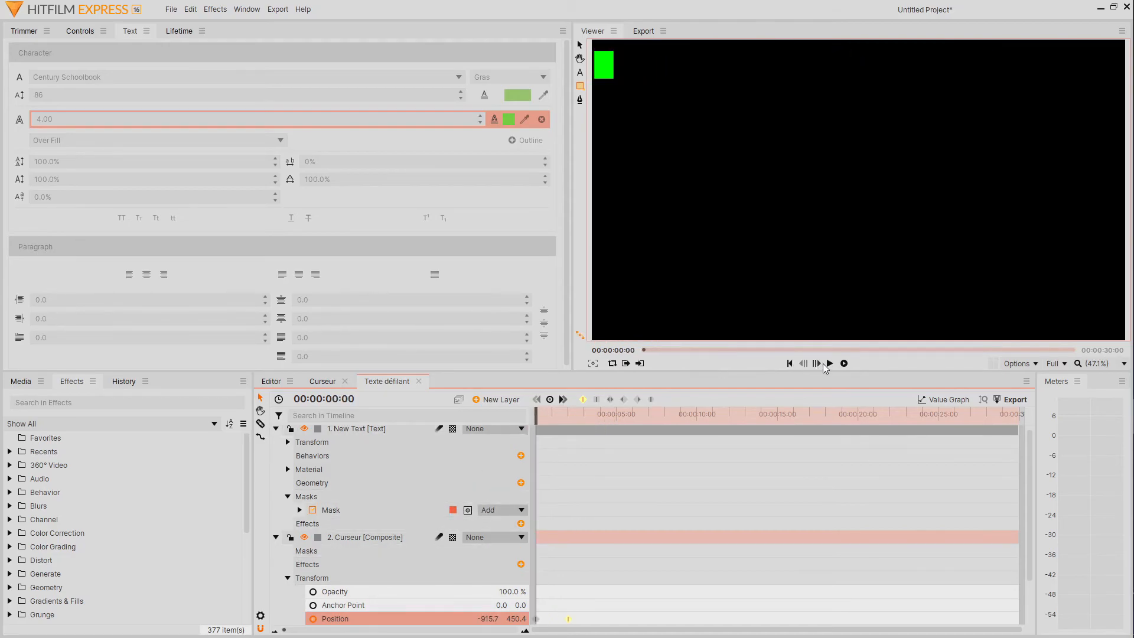
pyautogui.click(830, 365)
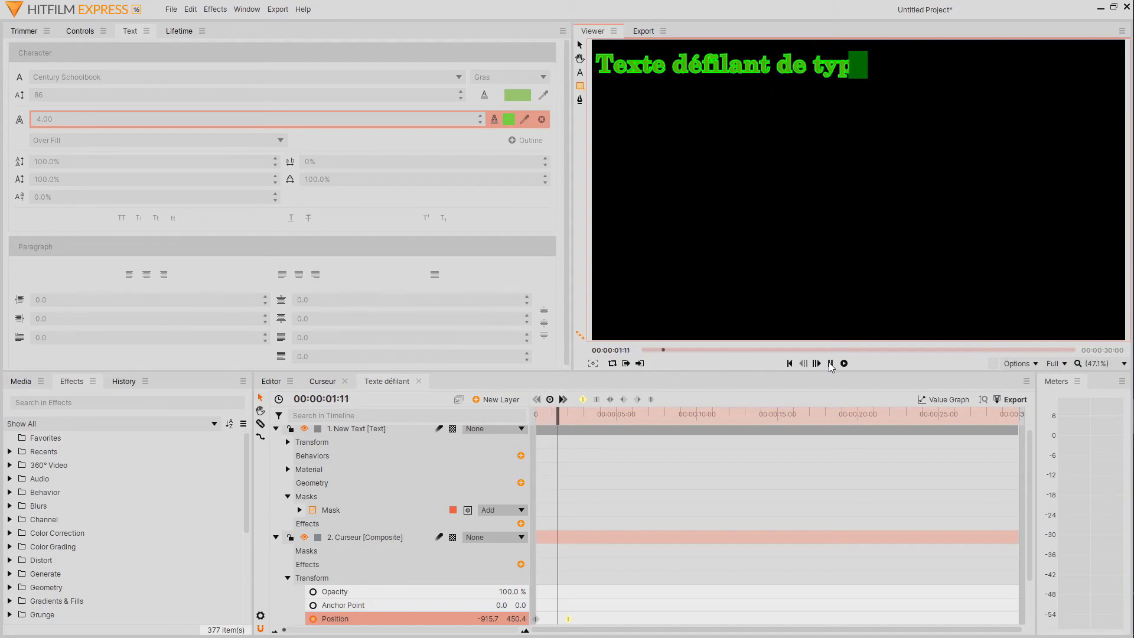
pyautogui.click(830, 364)
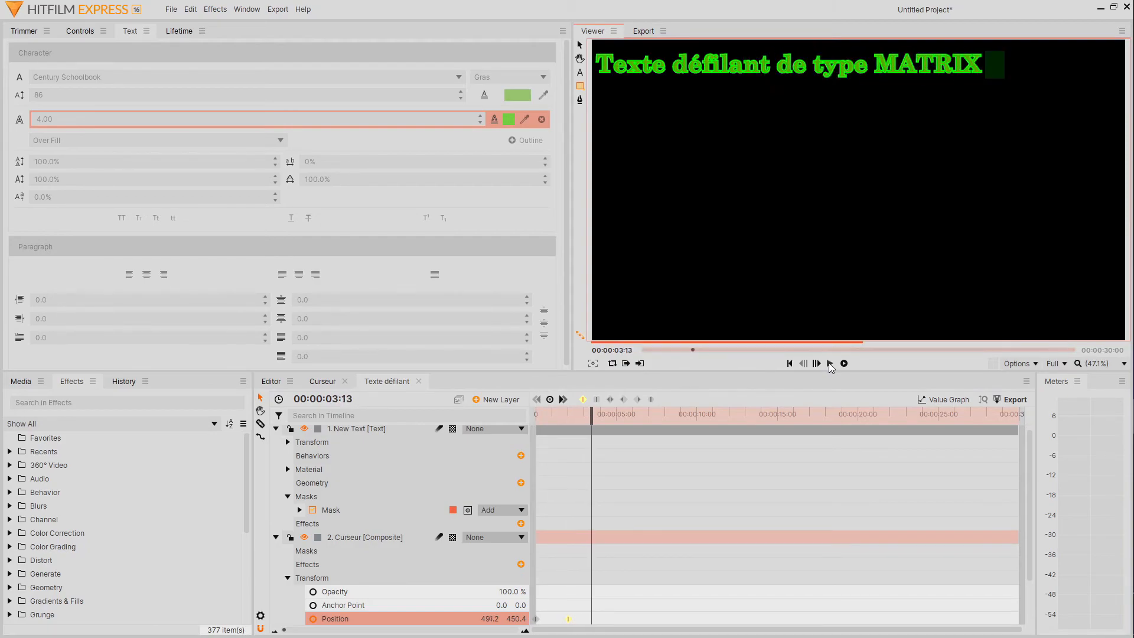
# Collapse both layers and create a new 1920 × 1080, 30 fps composite shot named "finale".
pyautogui.click(276, 538)
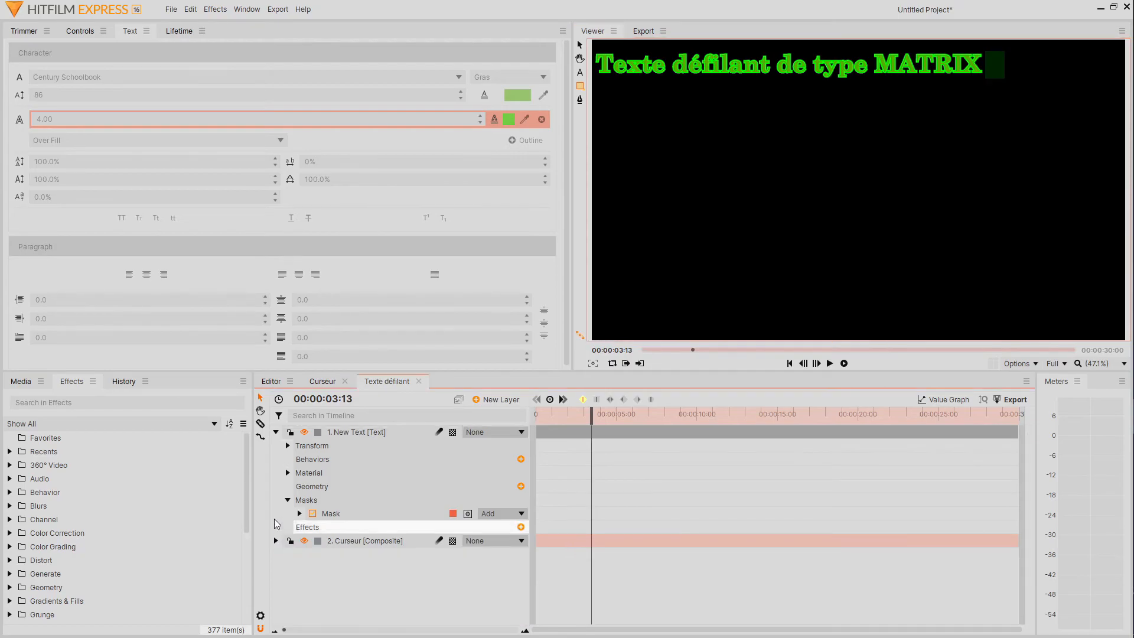
pyautogui.click(276, 429)
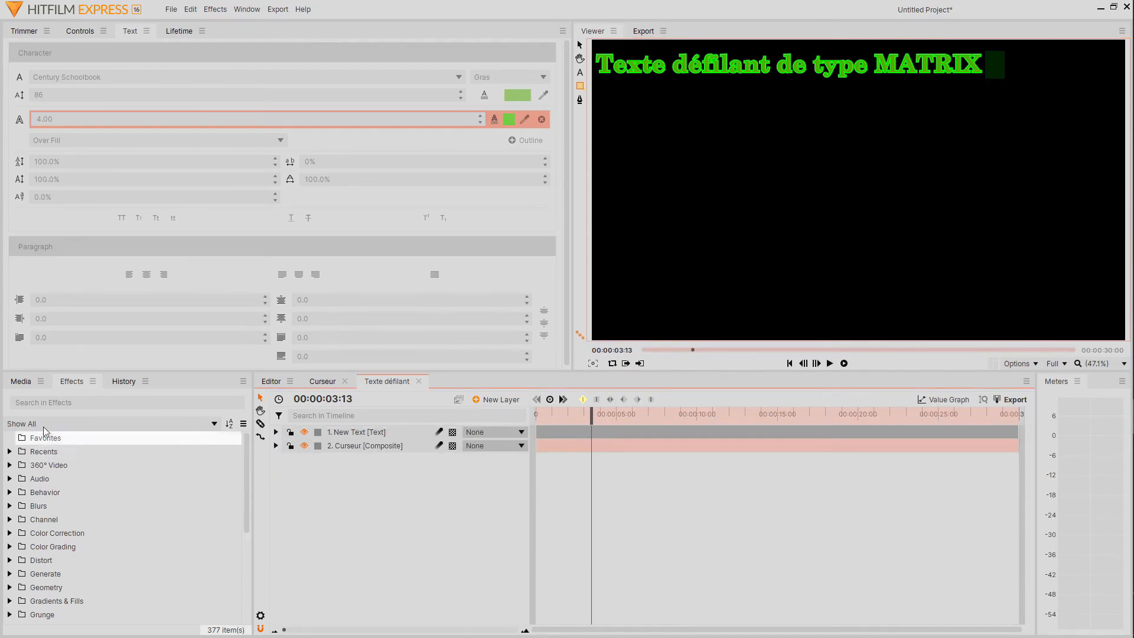
pyautogui.click(16, 385)
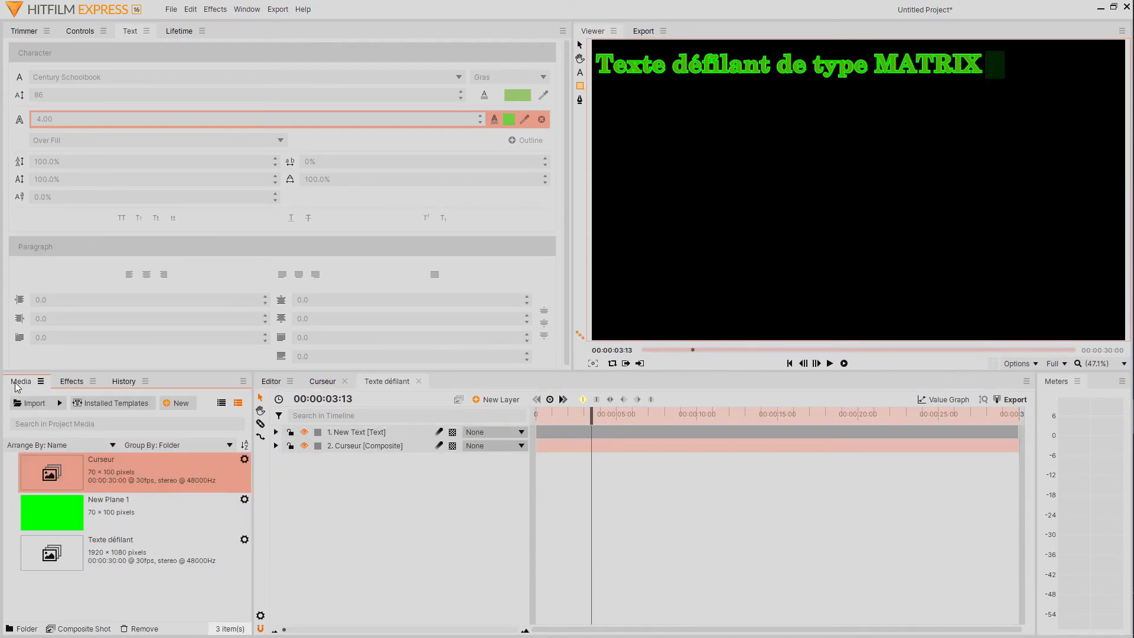
pyautogui.rightClick(134, 597)
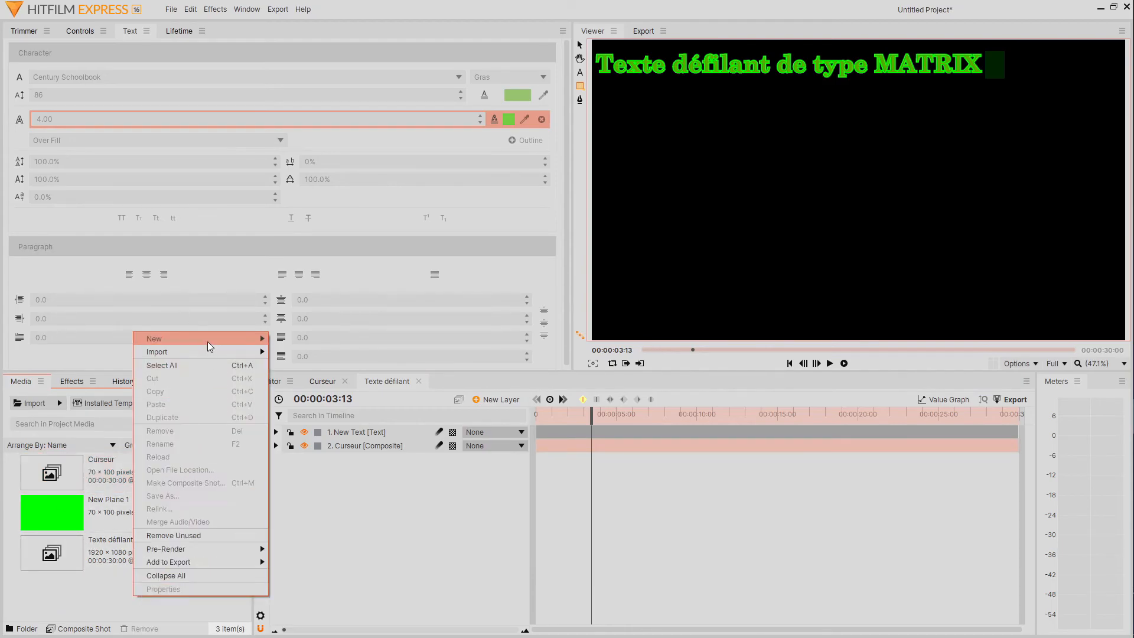
pyautogui.moveTo(207, 342)
pyautogui.click(307, 338)
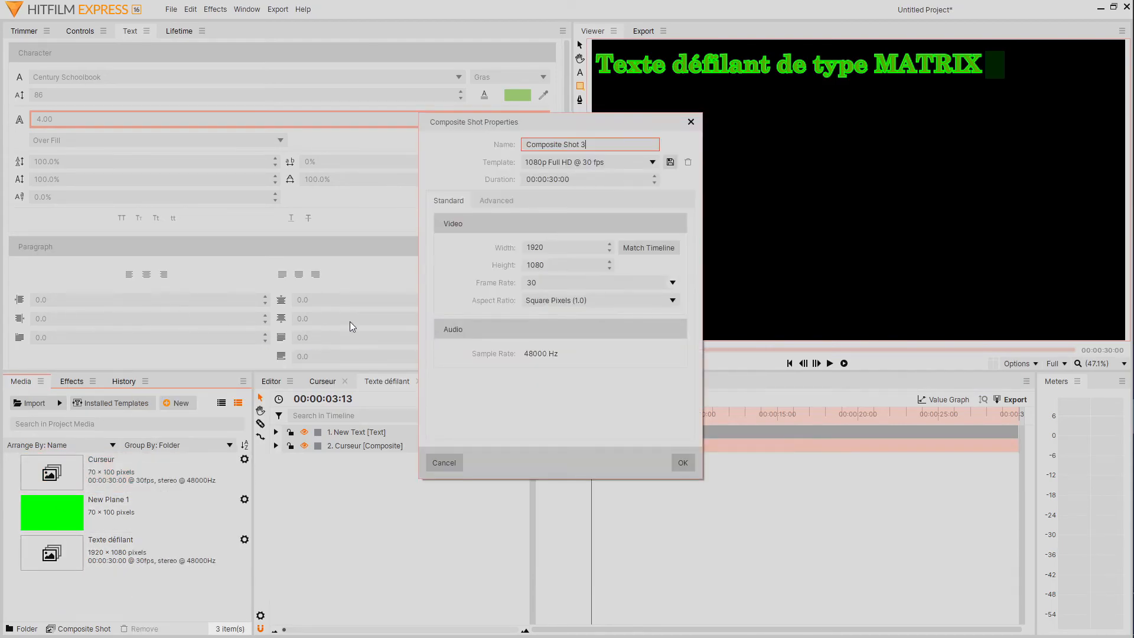
pyautogui.tripleClick(581, 145)
pyautogui.write('finale')
pyautogui.click(683, 462)
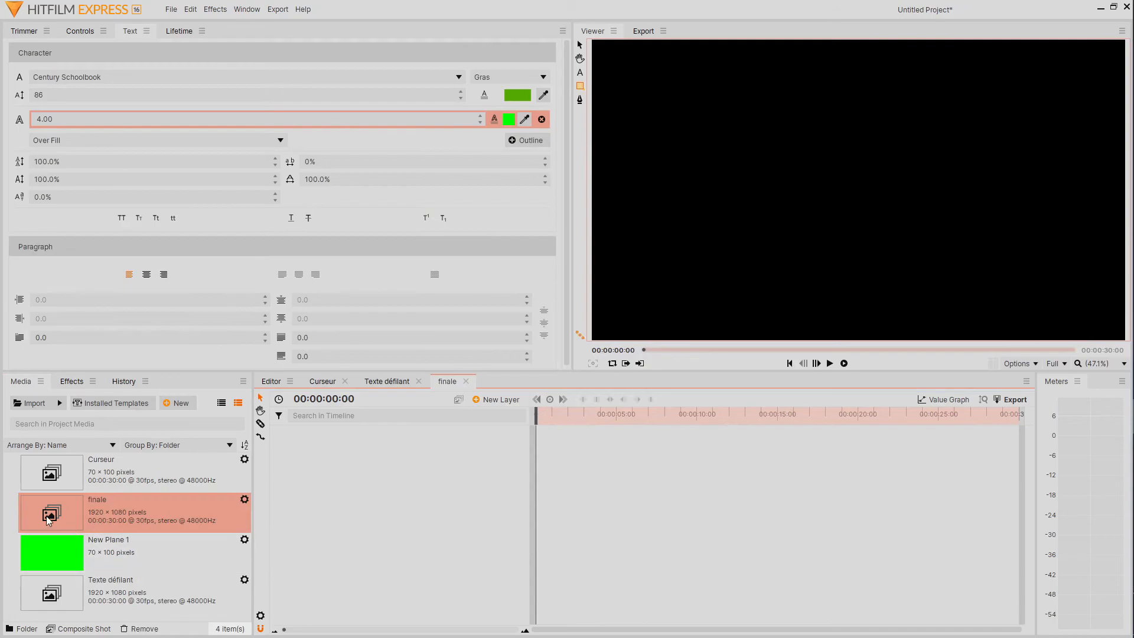
# Add the Texte défilant composite to the finale timeline, duplicate it and name the copy "Texte défilant reverse".
pyautogui.moveTo(147, 592); pyautogui.dragTo(332, 450)
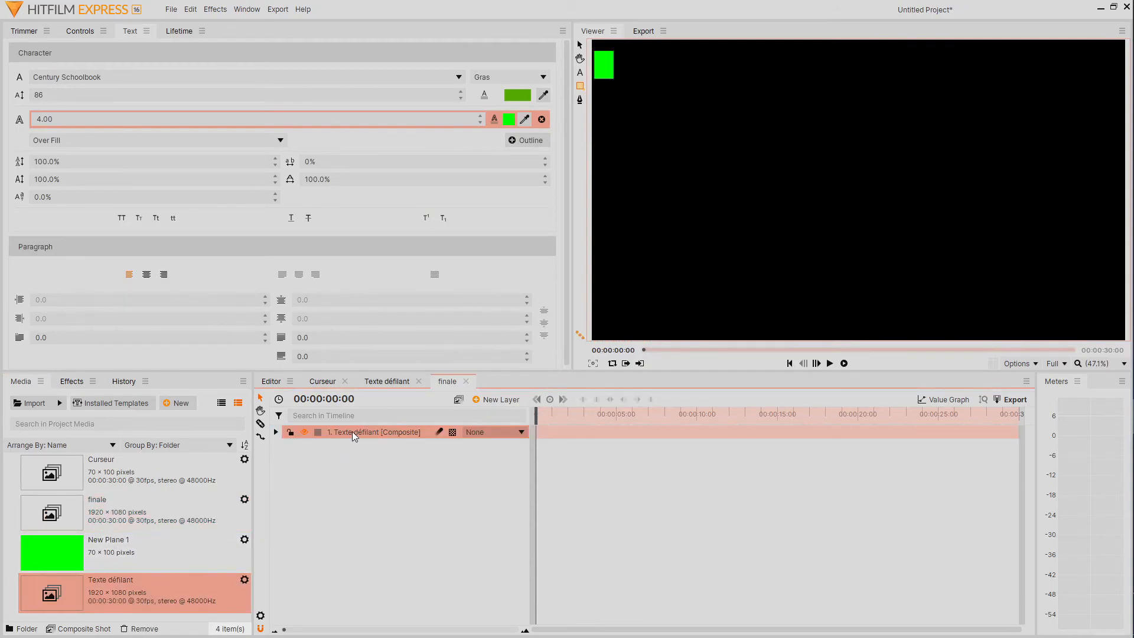
pyautogui.hotkey('ctrl', 'd')
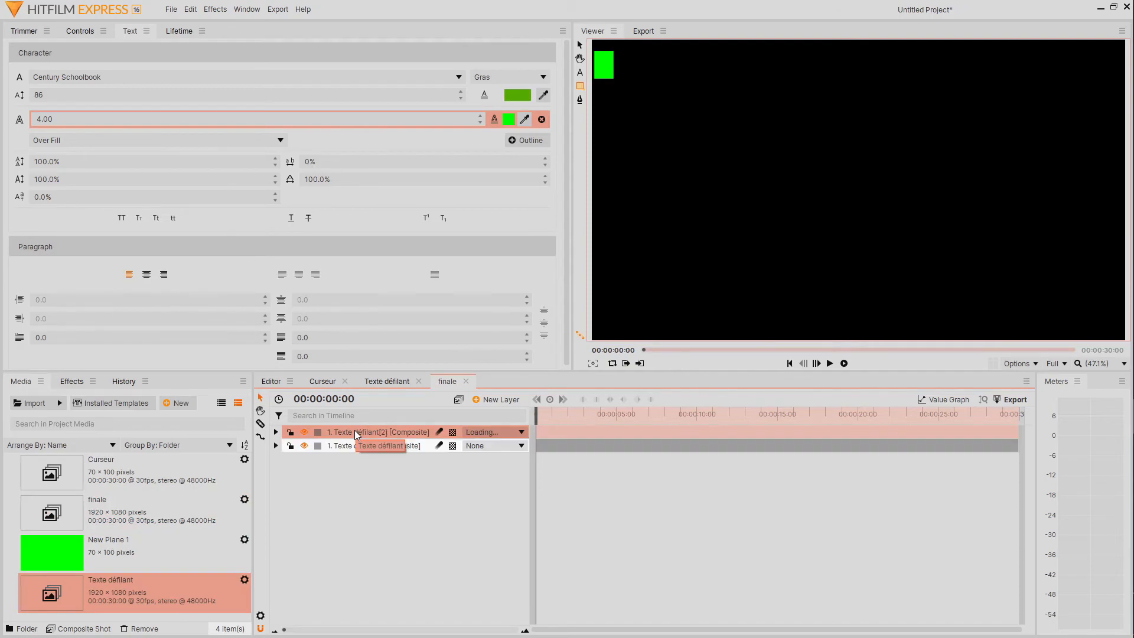
pyautogui.doubleClick(381, 433)
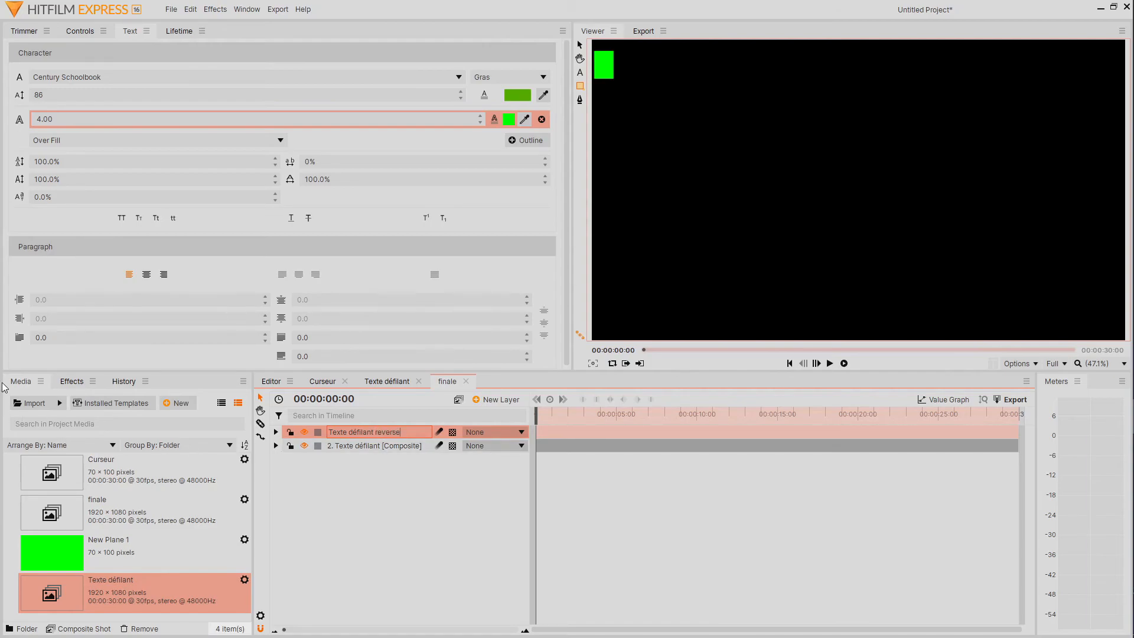
# Find the Time Reverse effect with the search "reverse" and apply it to the Texte défilant reverse layer.
pyautogui.click(73, 381)
pyautogui.click(71, 403)
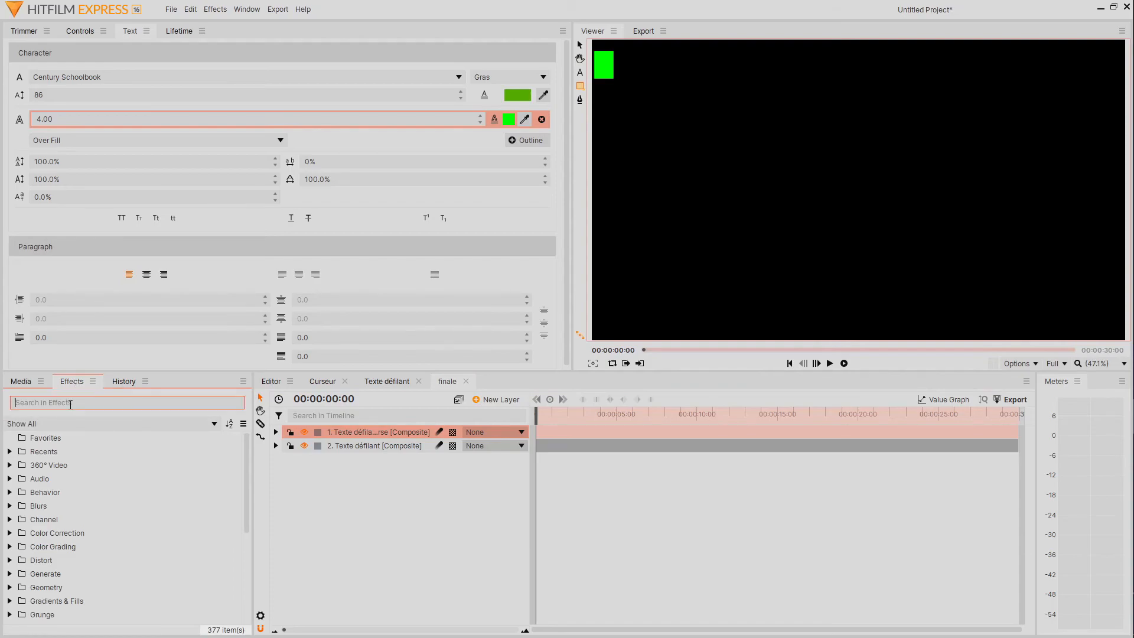
pyautogui.write('reverse')
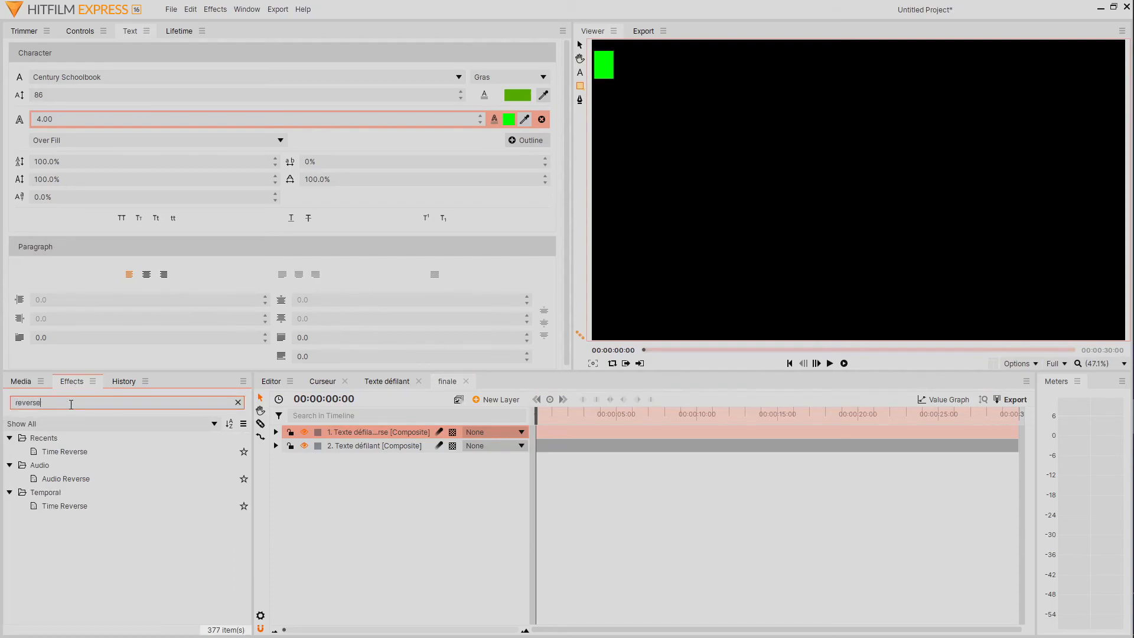
pyautogui.moveTo(74, 448); pyautogui.dragTo(154, 442)
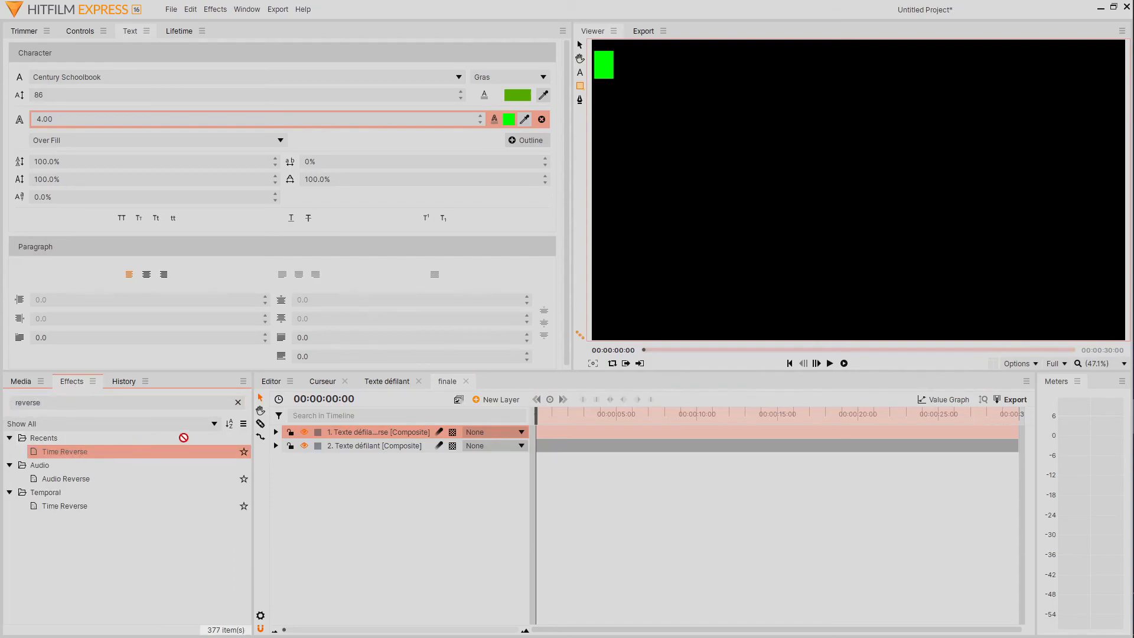
pyautogui.moveTo(346, 431); pyautogui.dragTo(347, 432)
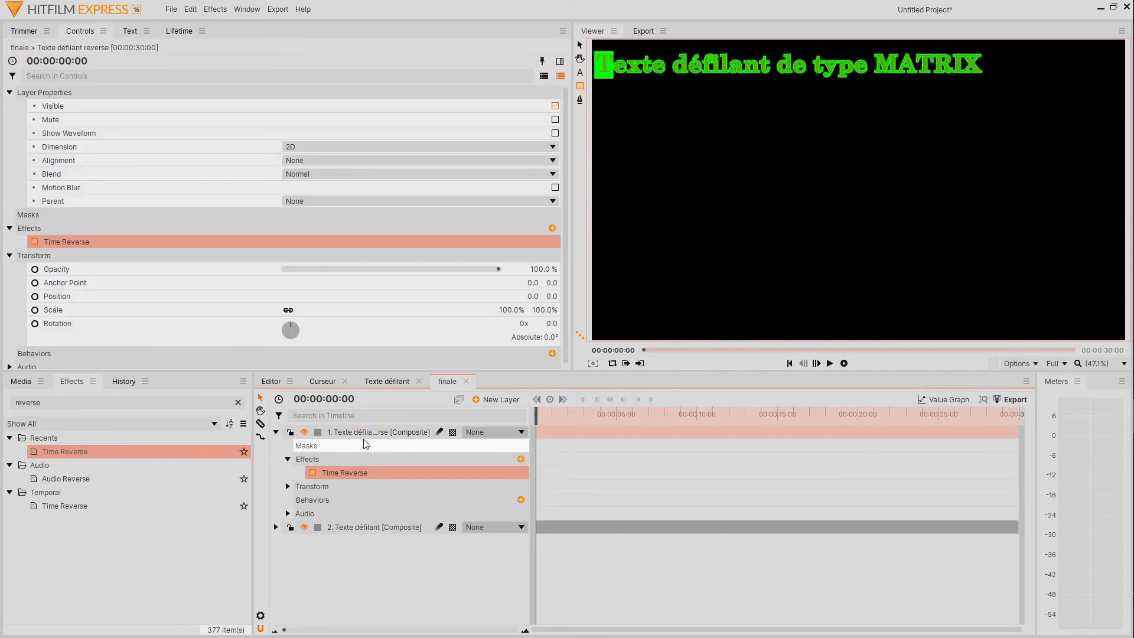
# Hide the reversed layer, cut the Texte défilant layer at 00:00:03:01 and delete the part after the cut.
pyautogui.click(305, 433)
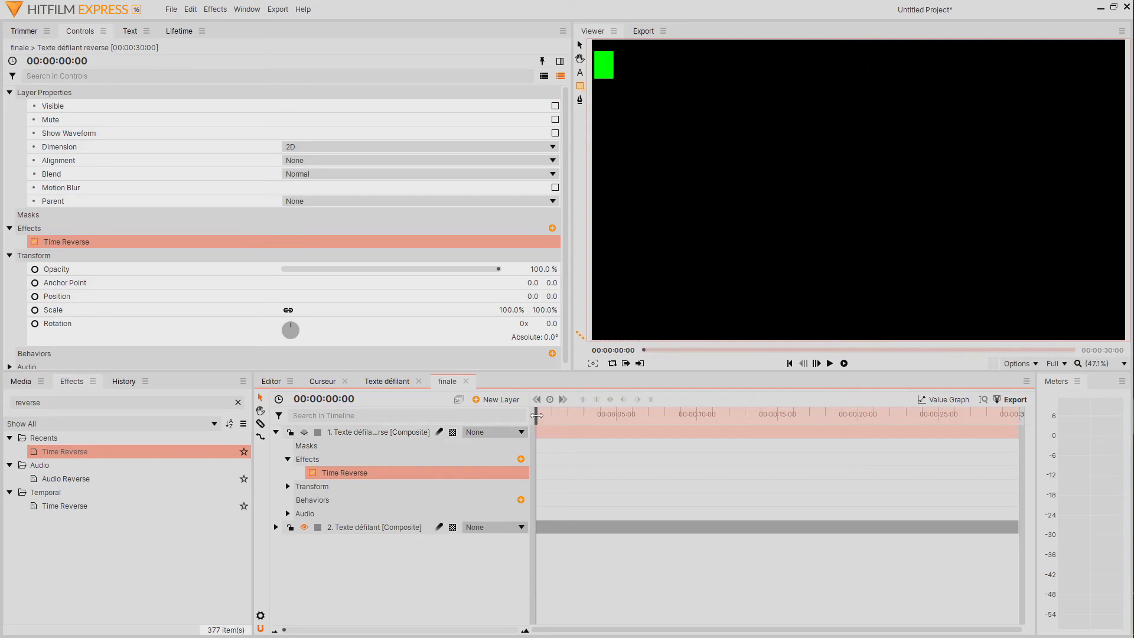
pyautogui.moveTo(536, 415); pyautogui.dragTo(585, 417)
pyautogui.click(260, 424)
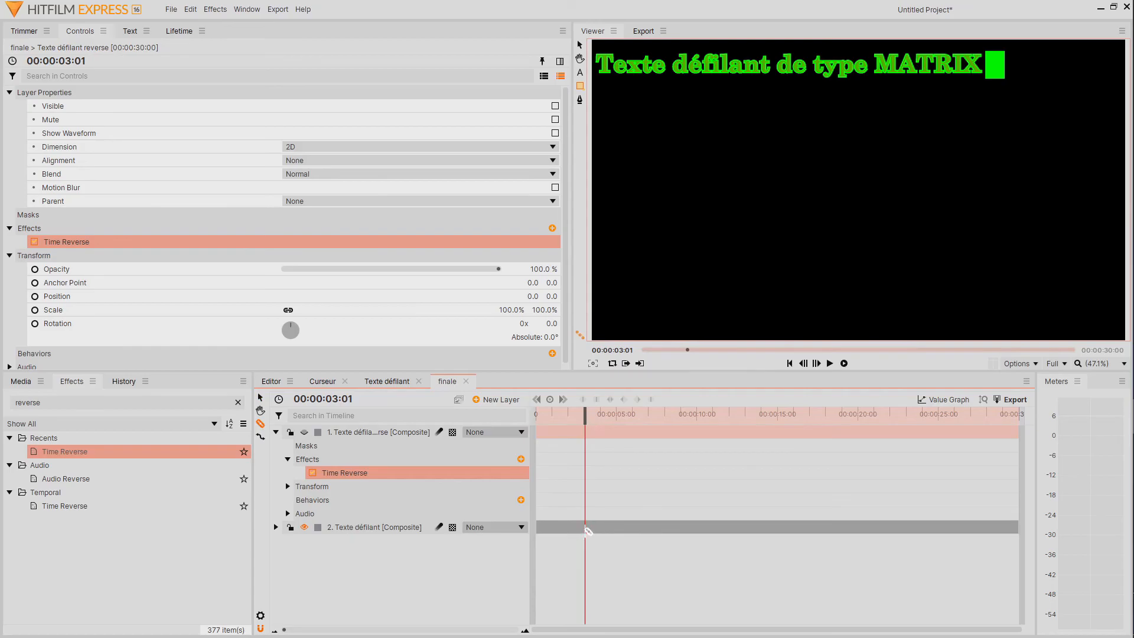
pyautogui.click(589, 530)
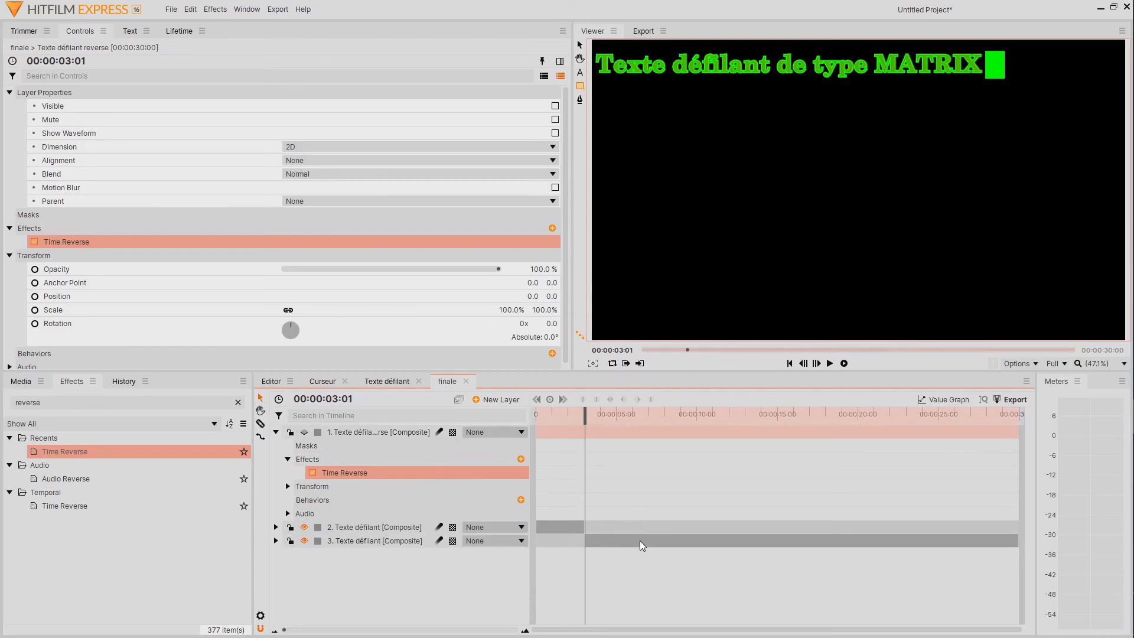
pyautogui.click(412, 540)
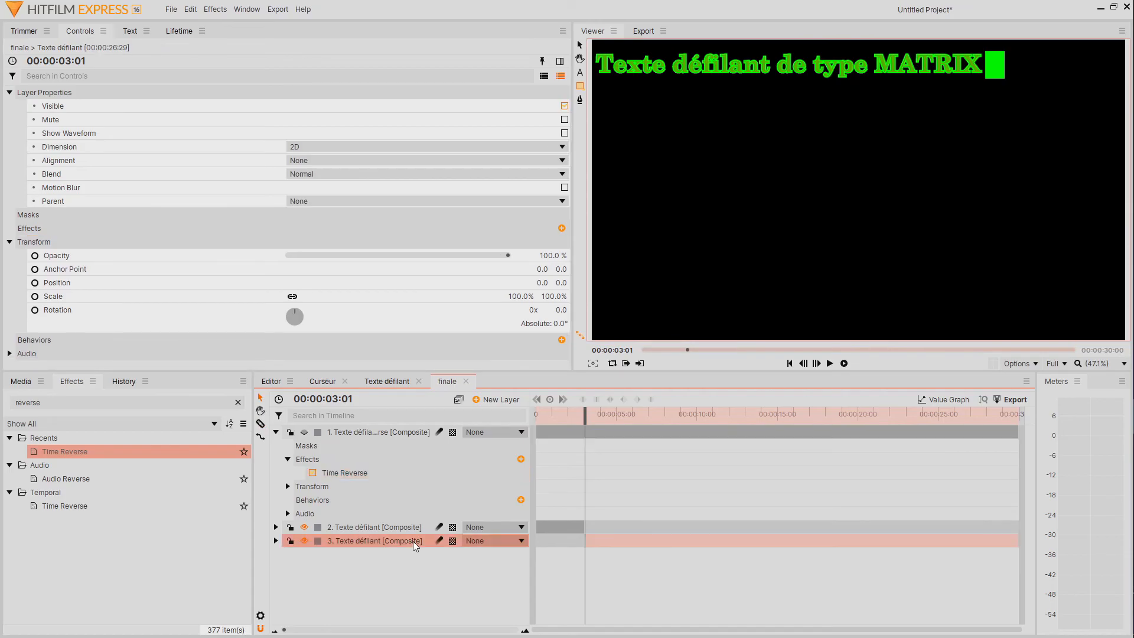
pyautogui.press('Delete')
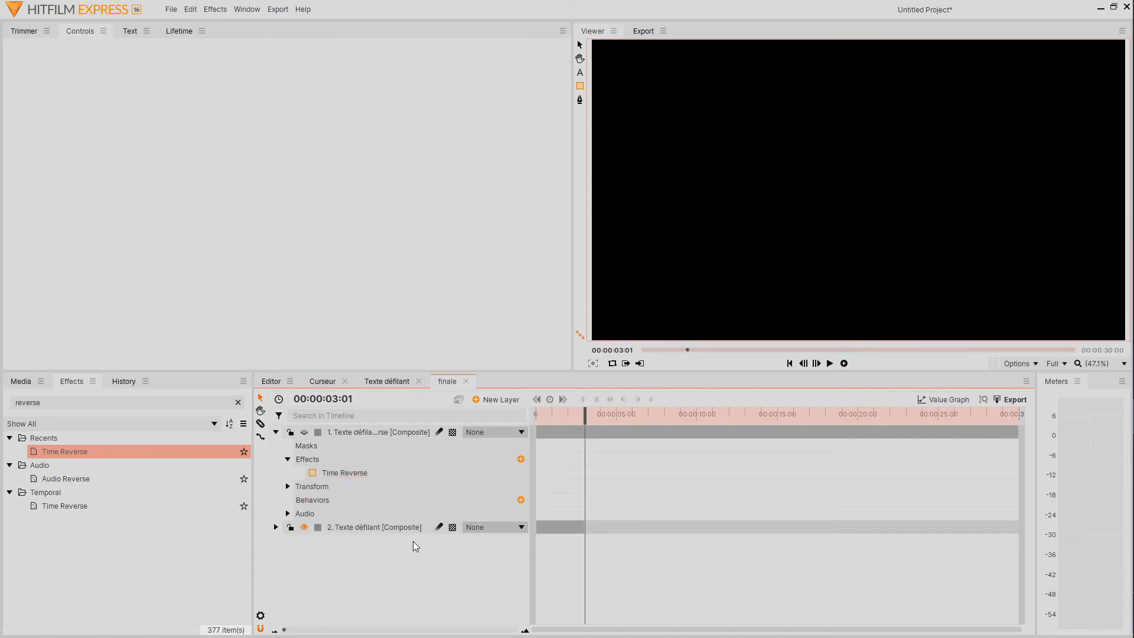
# Show the reversed layer again and shift its clip earlier so it ends at about 6 seconds on the timeline.
pyautogui.click(305, 432)
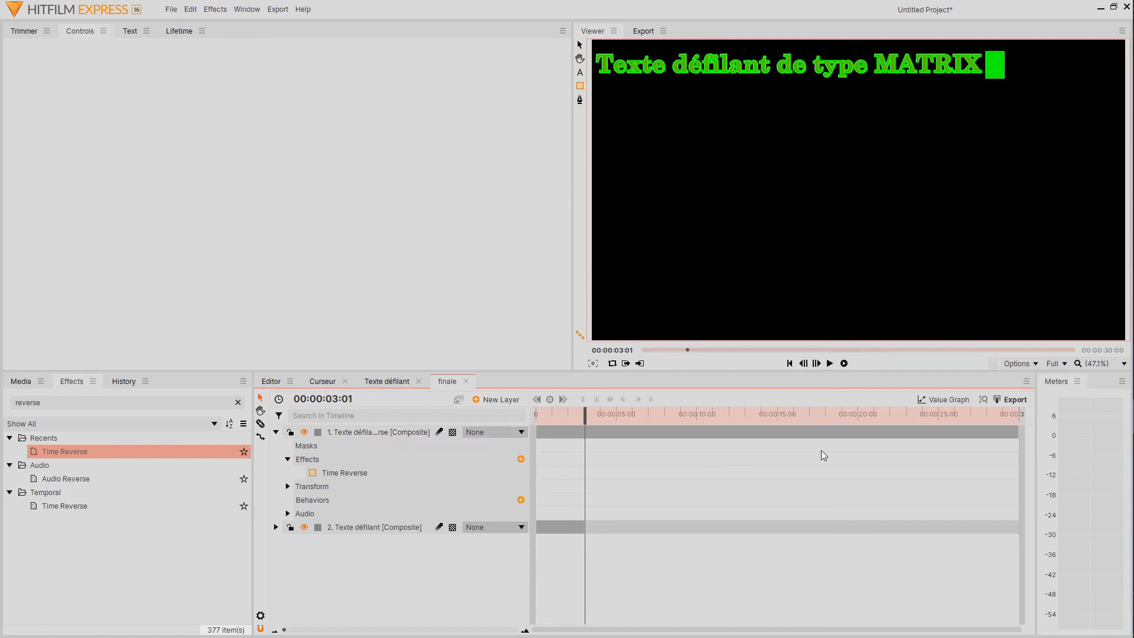
pyautogui.moveTo(582, 413)
pyautogui.mouseDown()
pyautogui.moveTo(607, 419)
pyautogui.moveTo(597, 418)
pyautogui.mouseUp()
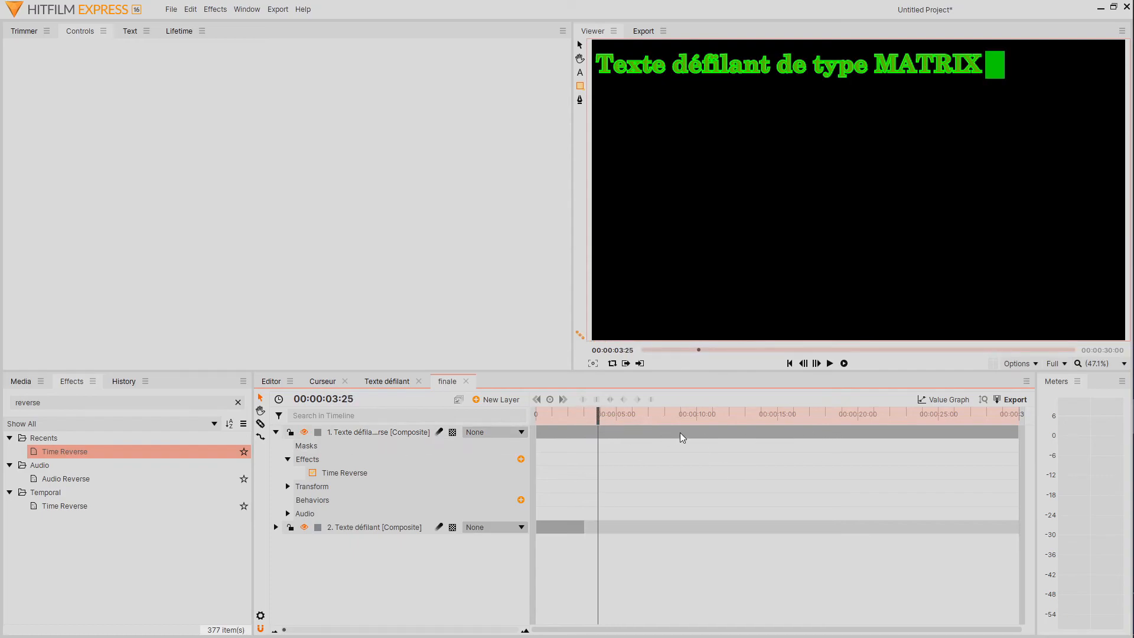
pyautogui.moveTo(699, 432); pyautogui.dragTo(584, 422)
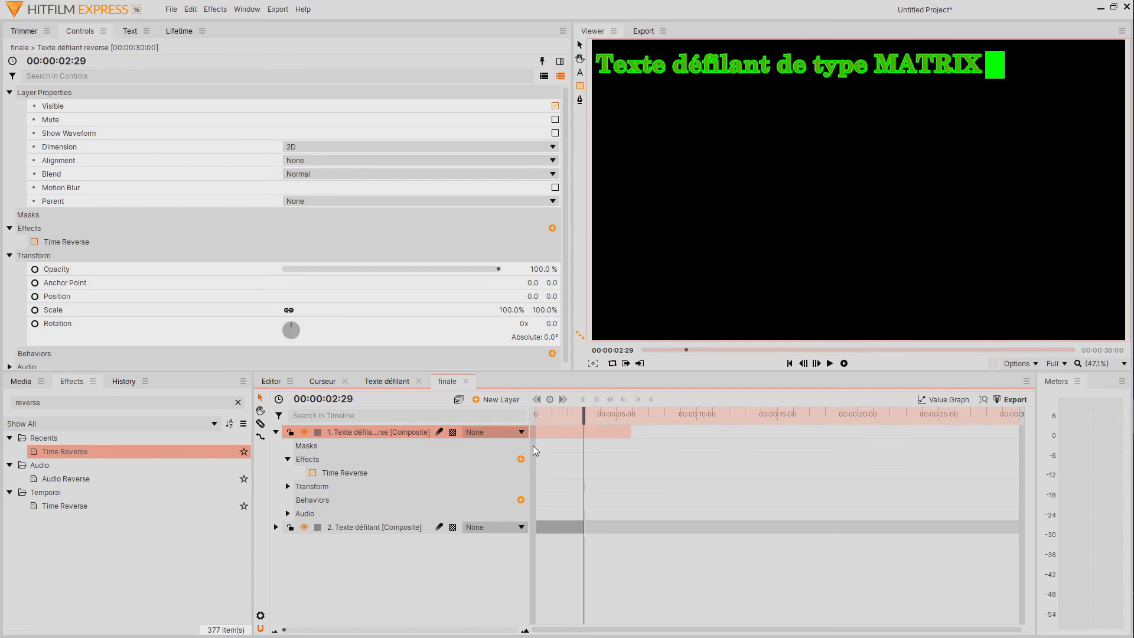
# Keyframe the reversed layer's opacity at 100% at 00:00:02:29 and at 0% one frame earlier, at 00:00:02:28.
pyautogui.click(287, 486)
pyautogui.click(313, 500)
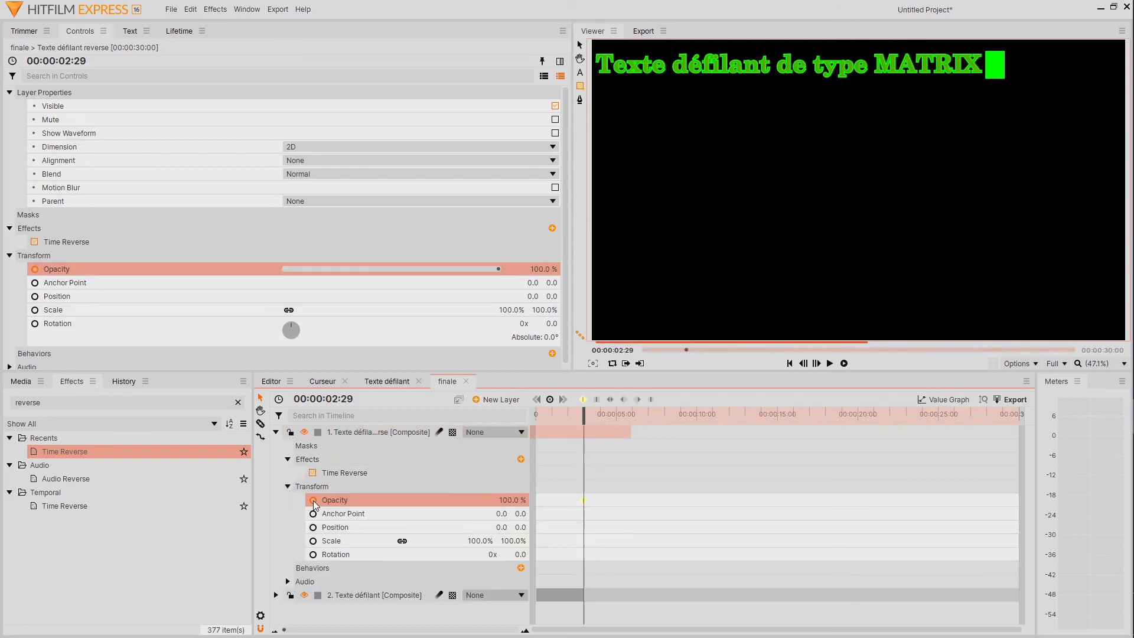
pyautogui.click(804, 363)
pyautogui.click(512, 500)
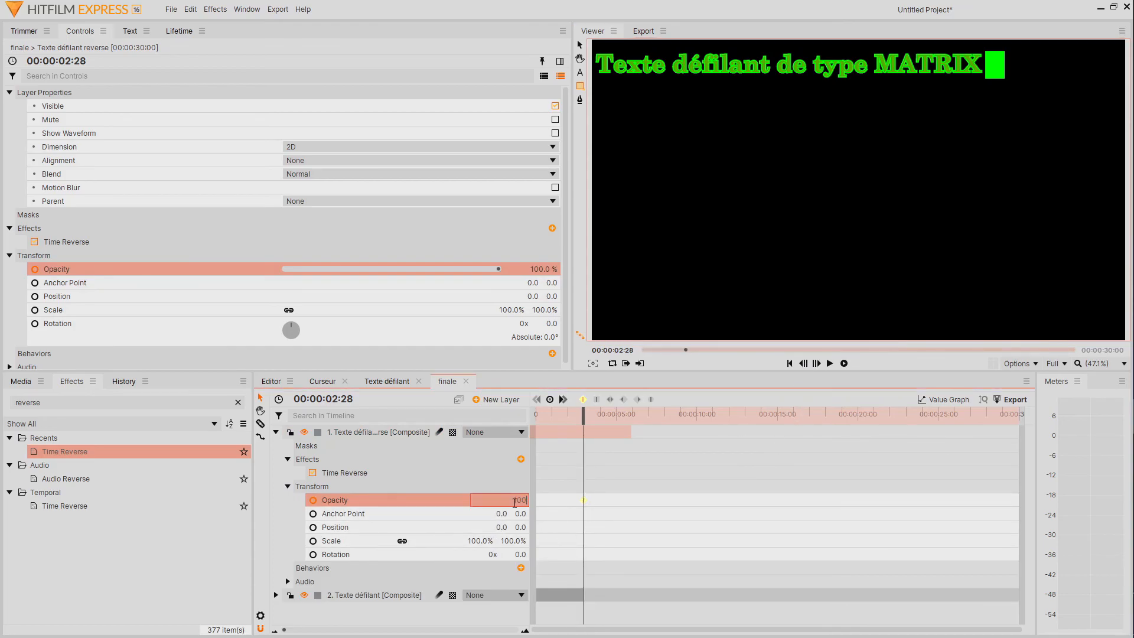
pyautogui.write('0')
pyautogui.press('Return')
# Play the finale timeline from just before the opacity keyframes to check the change from forward to reversed text.
pyautogui.moveTo(583, 410); pyautogui.dragTo(574, 410)
pyautogui.click(831, 363)
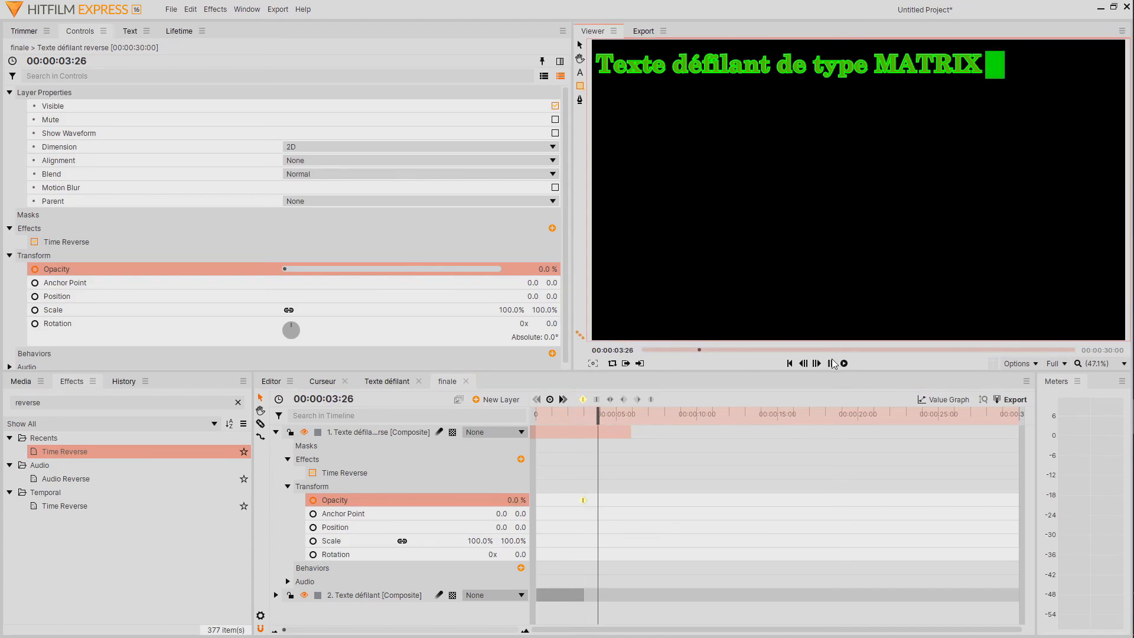
pyautogui.click(831, 364)
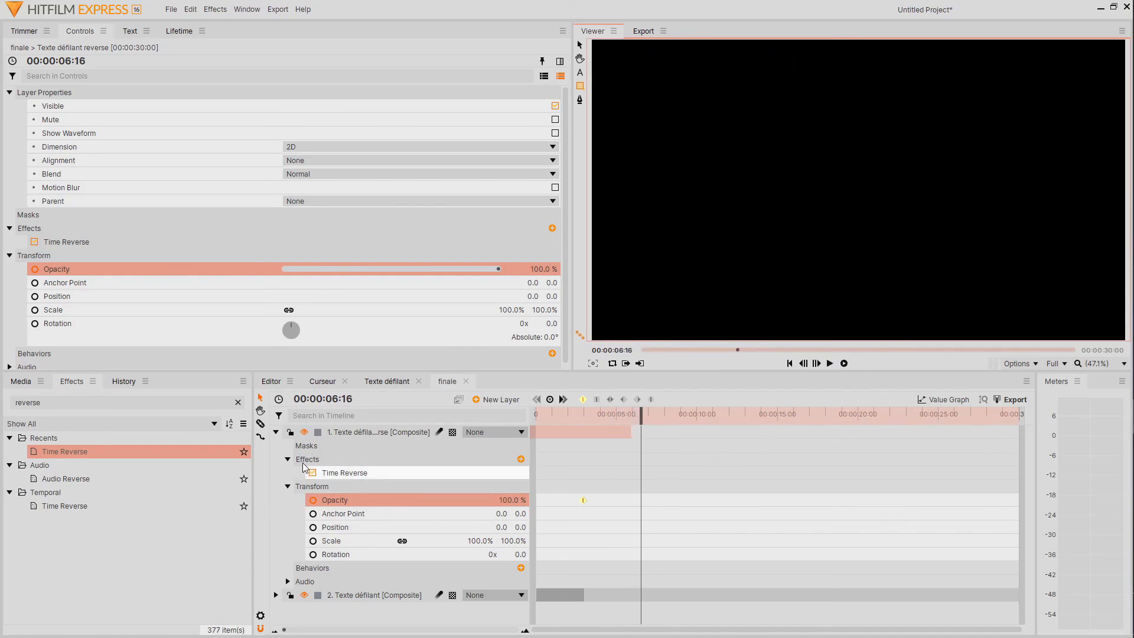
# Collapse the reversed layer, add the Curseur composite as the lowest layer and move its clip to start where the reversed clip ends.
pyautogui.click(275, 433)
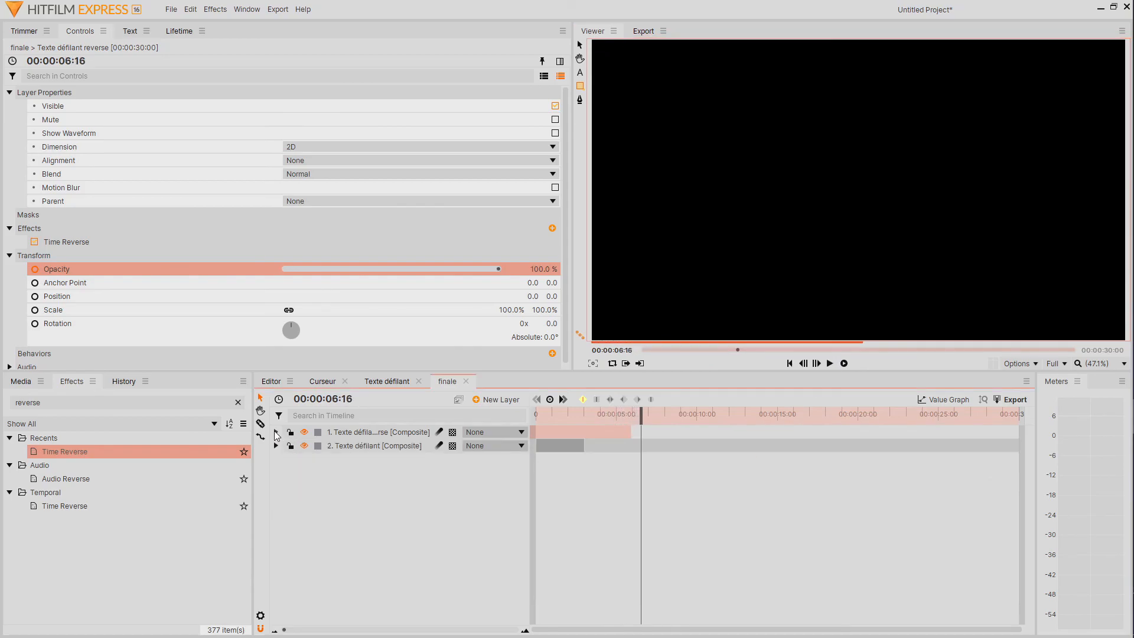
pyautogui.click(18, 382)
pyautogui.moveTo(62, 457); pyautogui.dragTo(369, 480)
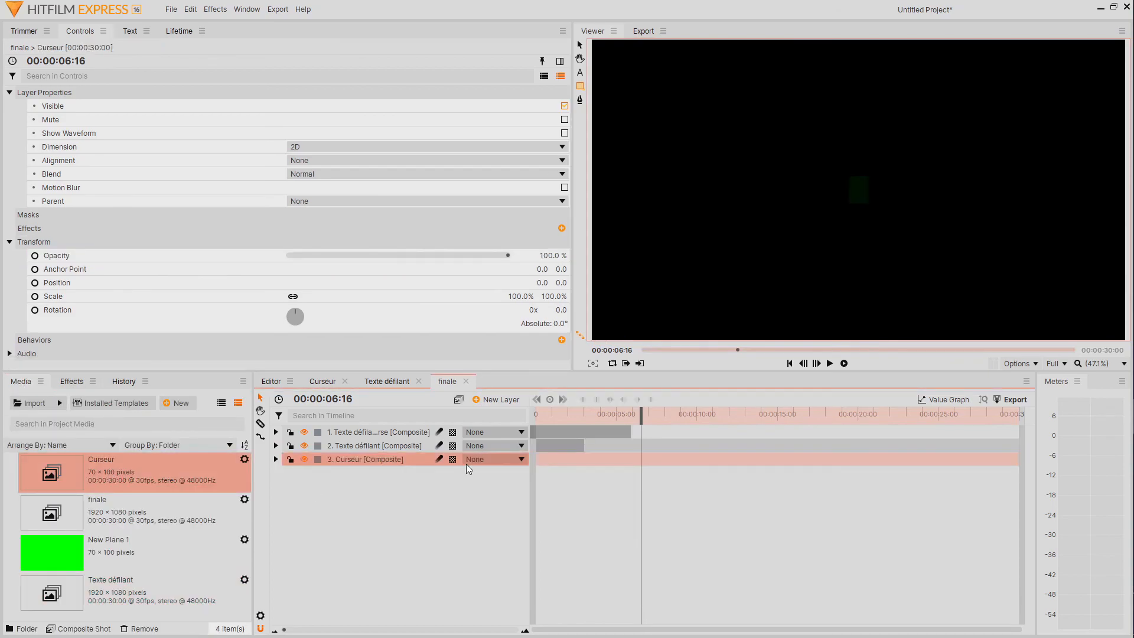
pyautogui.moveTo(600, 458); pyautogui.dragTo(691, 462)
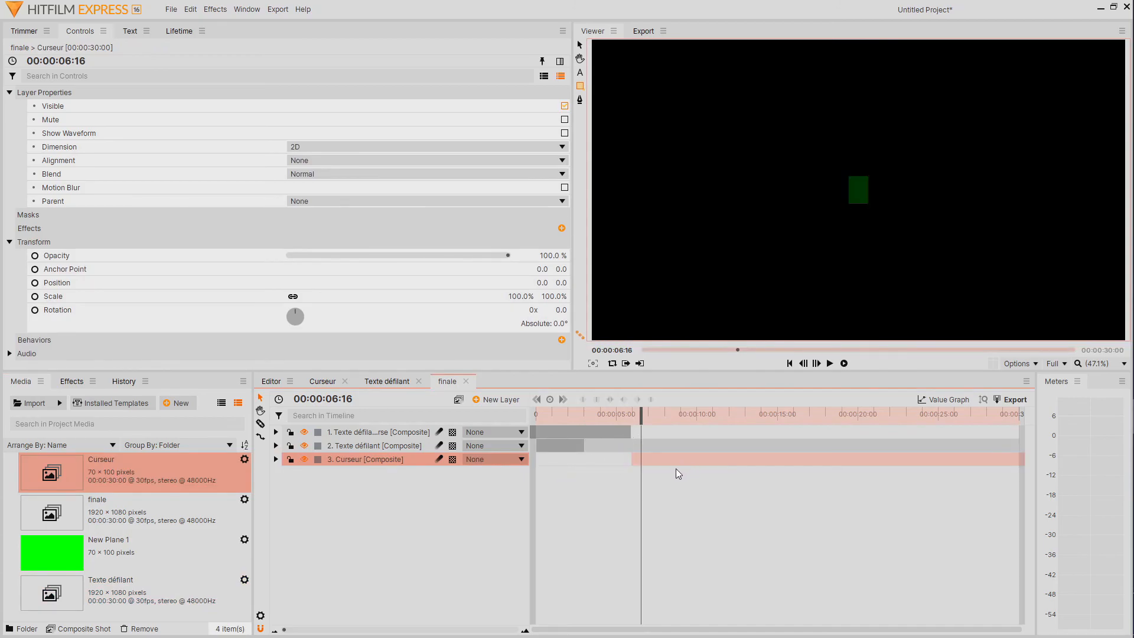
# In the Texte défilant composite shot, go to 00:00:00:00 and copy the Curseur layer's Position property.
pyautogui.click(384, 381)
pyautogui.click(360, 448)
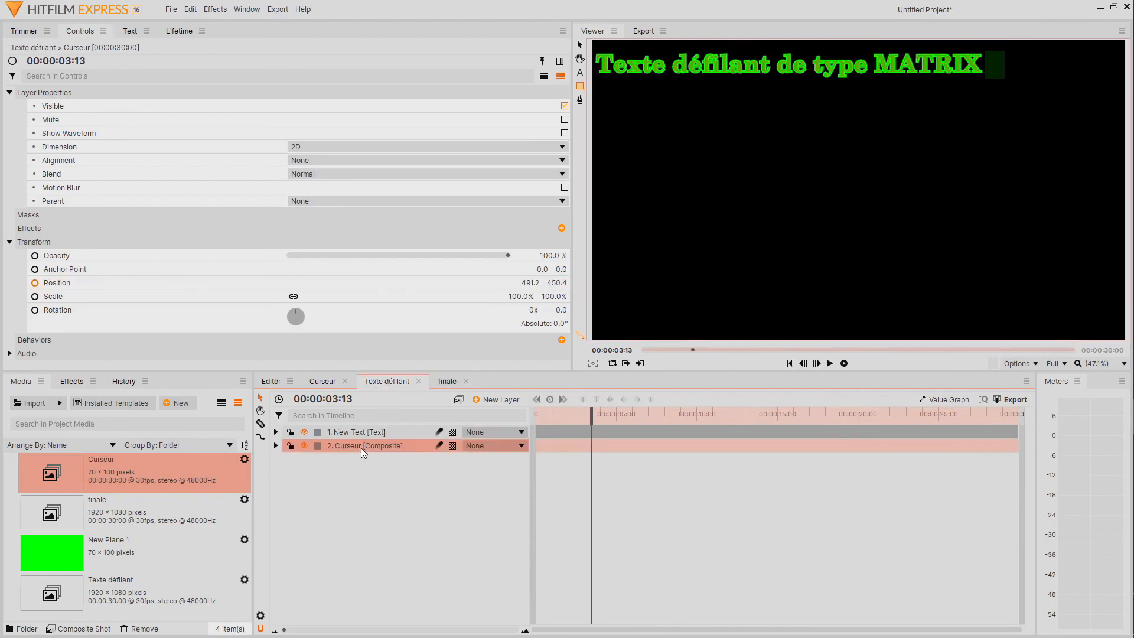
pyautogui.moveTo(587, 417); pyautogui.dragTo(535, 417)
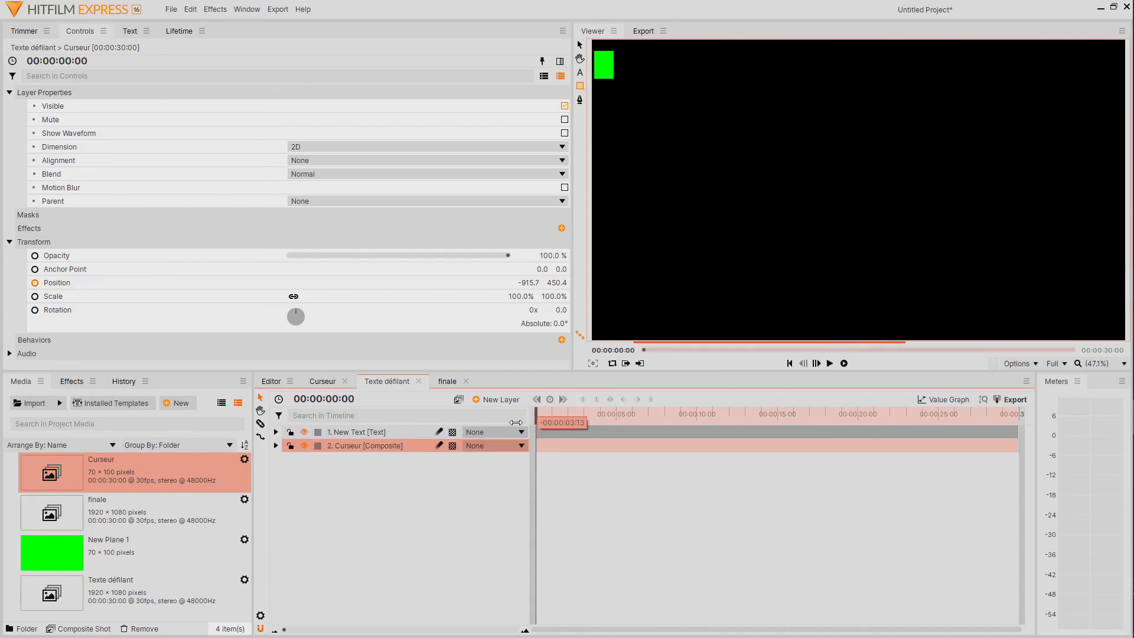
pyautogui.click(276, 446)
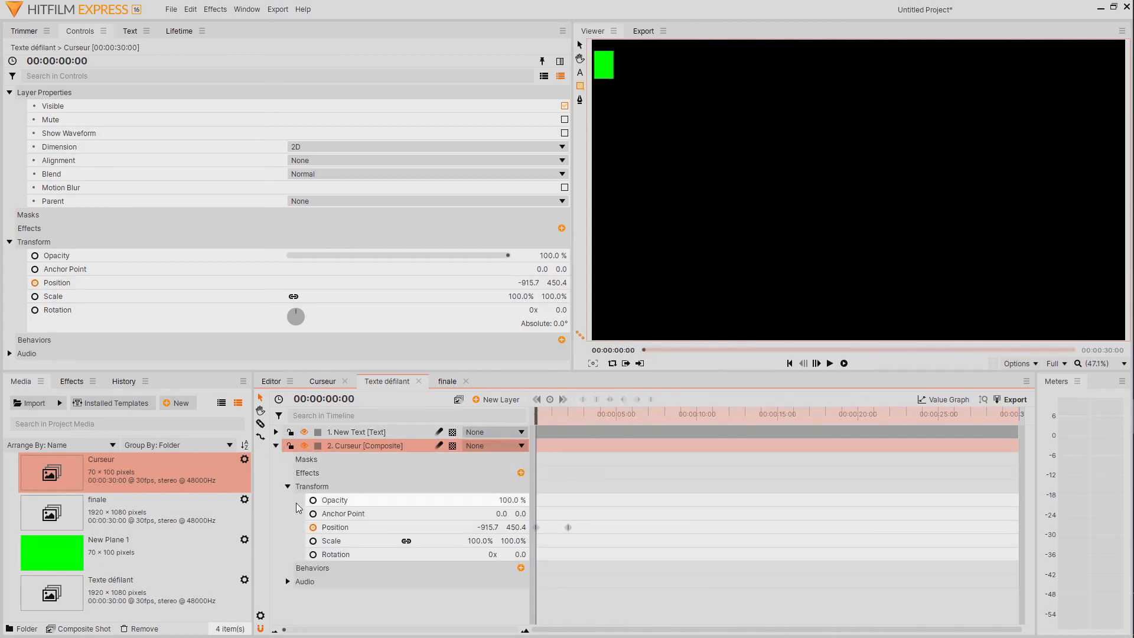
pyautogui.click(458, 529)
pyautogui.rightClick(458, 529)
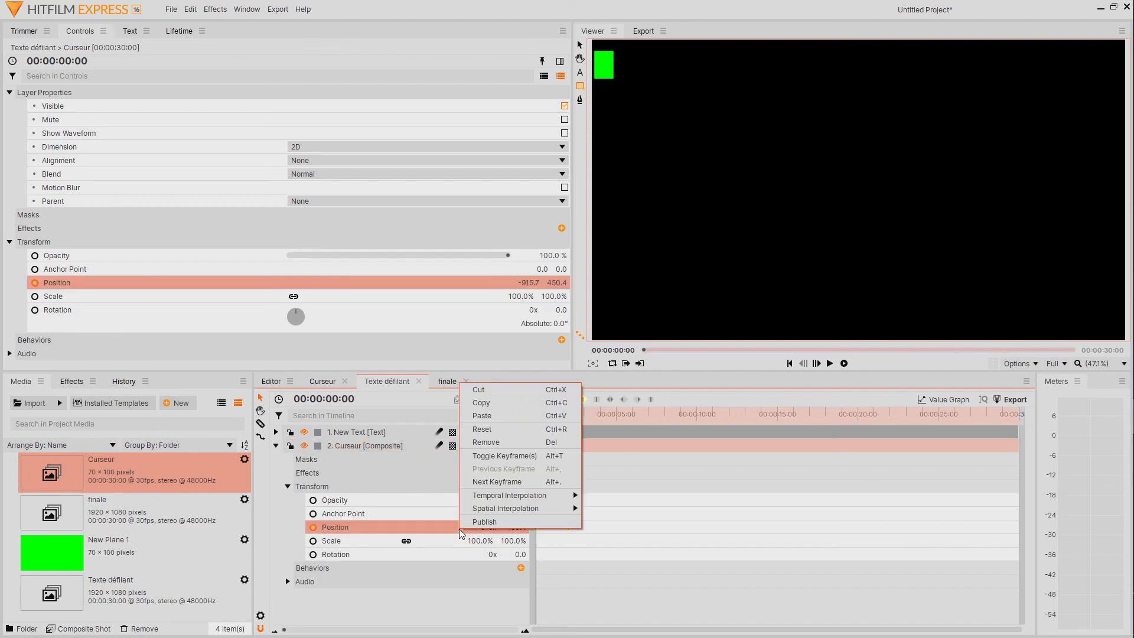
pyautogui.click(495, 403)
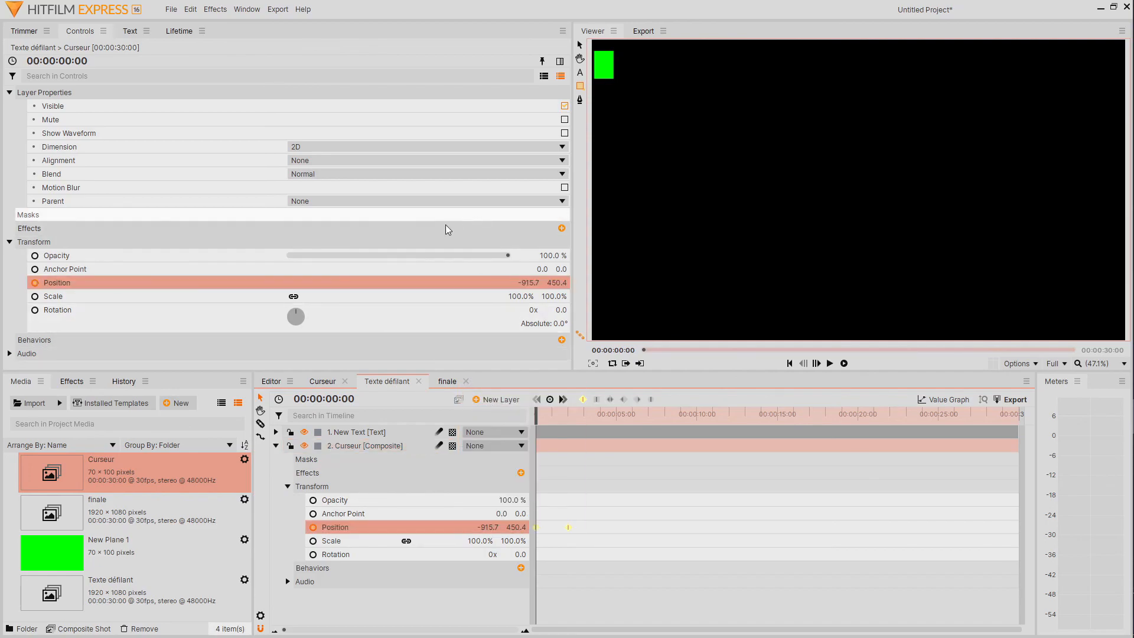
# Paste the copied position onto the Curseur layer in the finale shot and delete the pasted position keyframes.
pyautogui.click(449, 382)
pyautogui.click(275, 460)
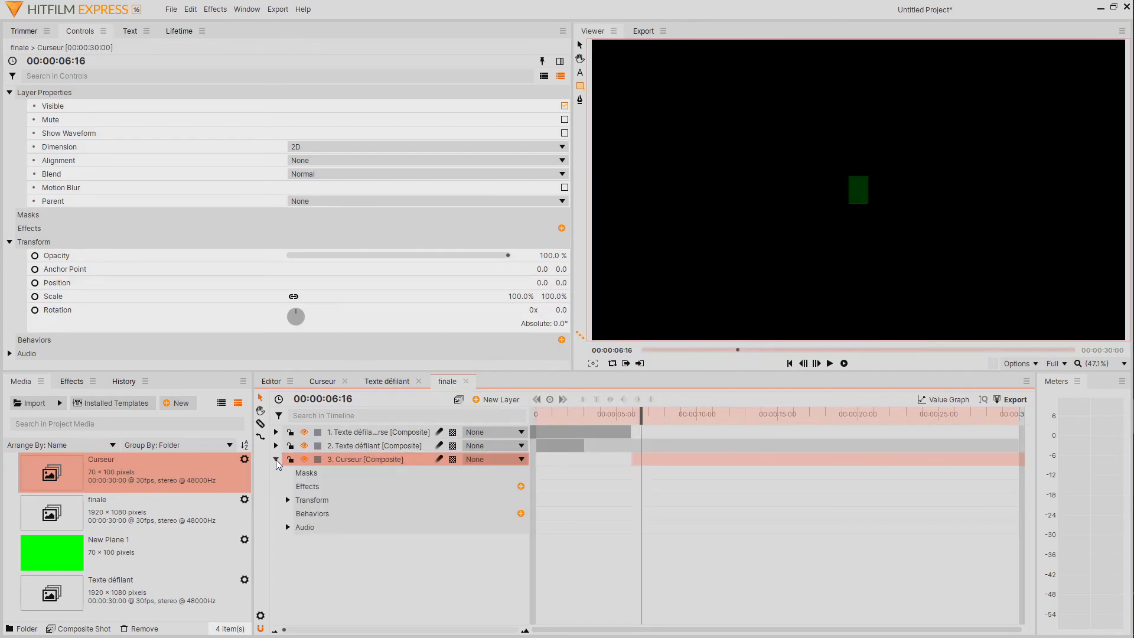
pyautogui.click(287, 499)
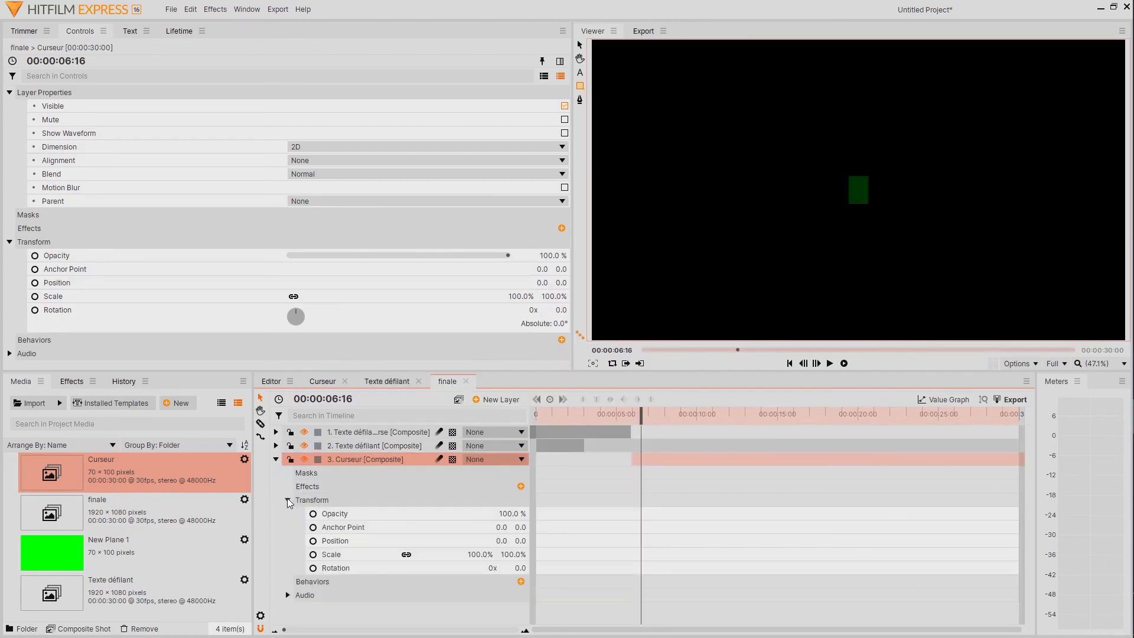
pyautogui.click(434, 541)
pyautogui.rightClick(433, 541)
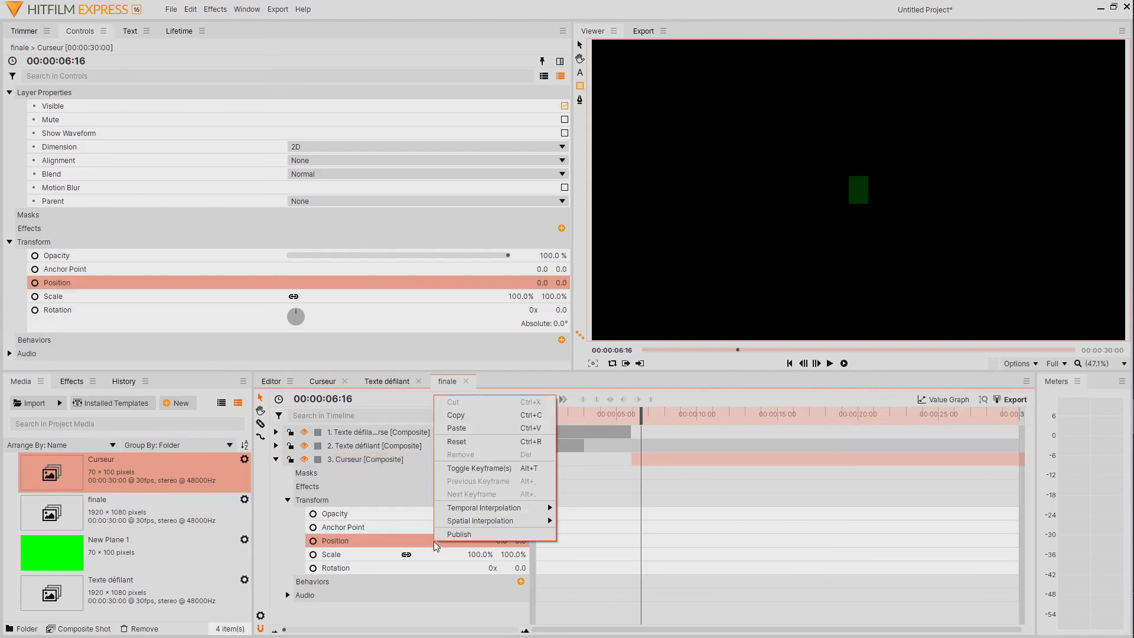
pyautogui.click(464, 430)
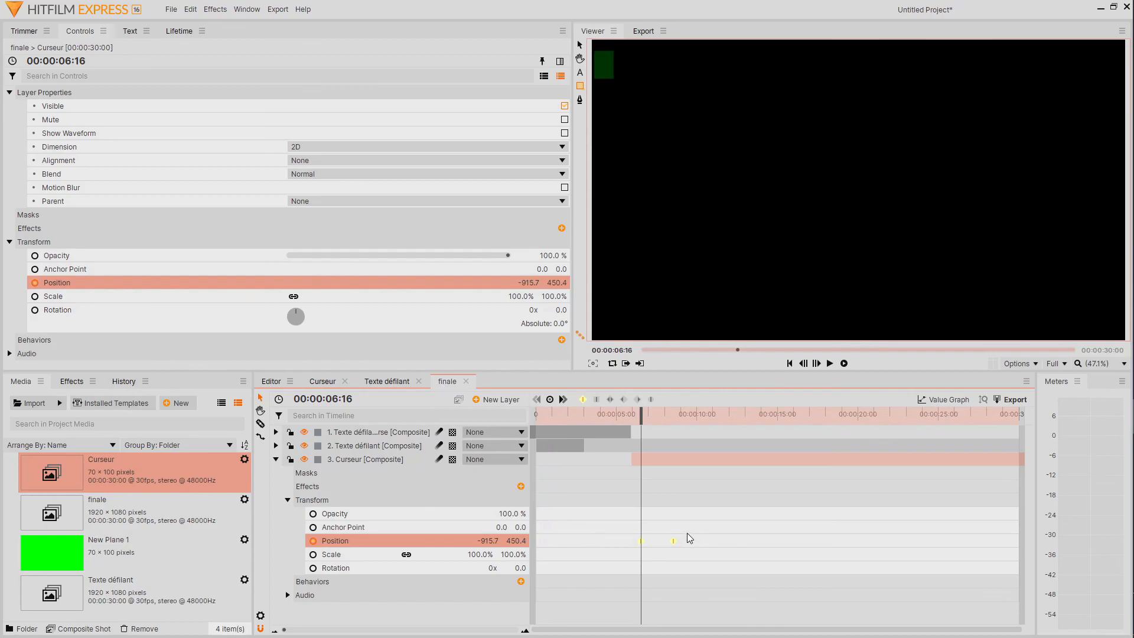
pyautogui.click(673, 540)
pyautogui.press('Delete')
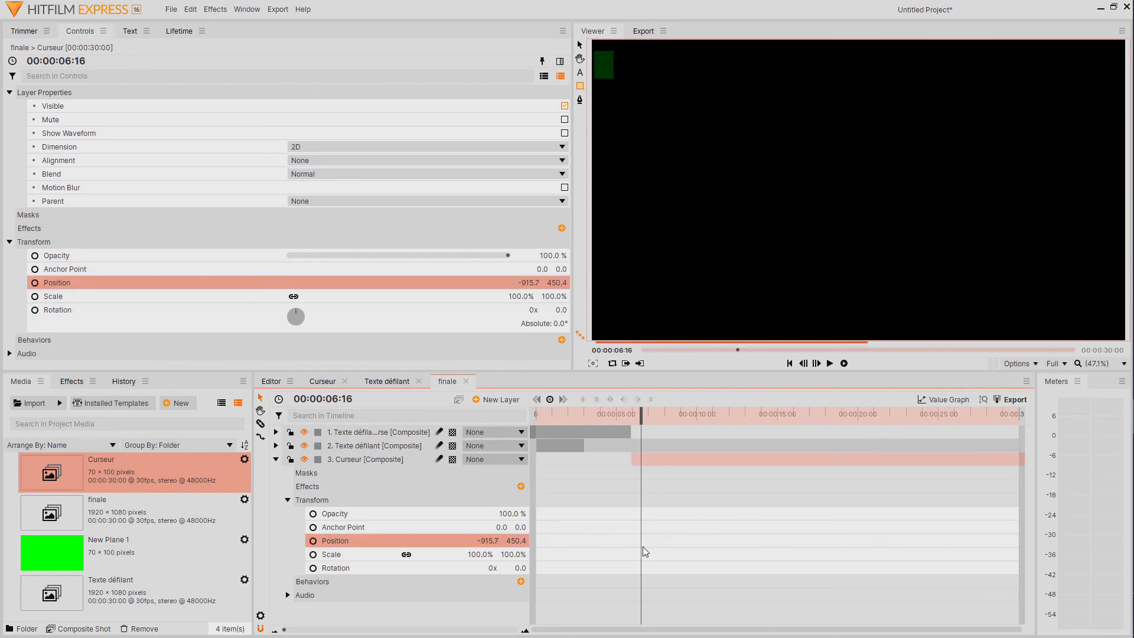
# Play the finale composite from the start to check the text, its reversal and the final blinking cursor.
pyautogui.moveTo(640, 415); pyautogui.dragTo(536, 415)
pyautogui.click(829, 363)
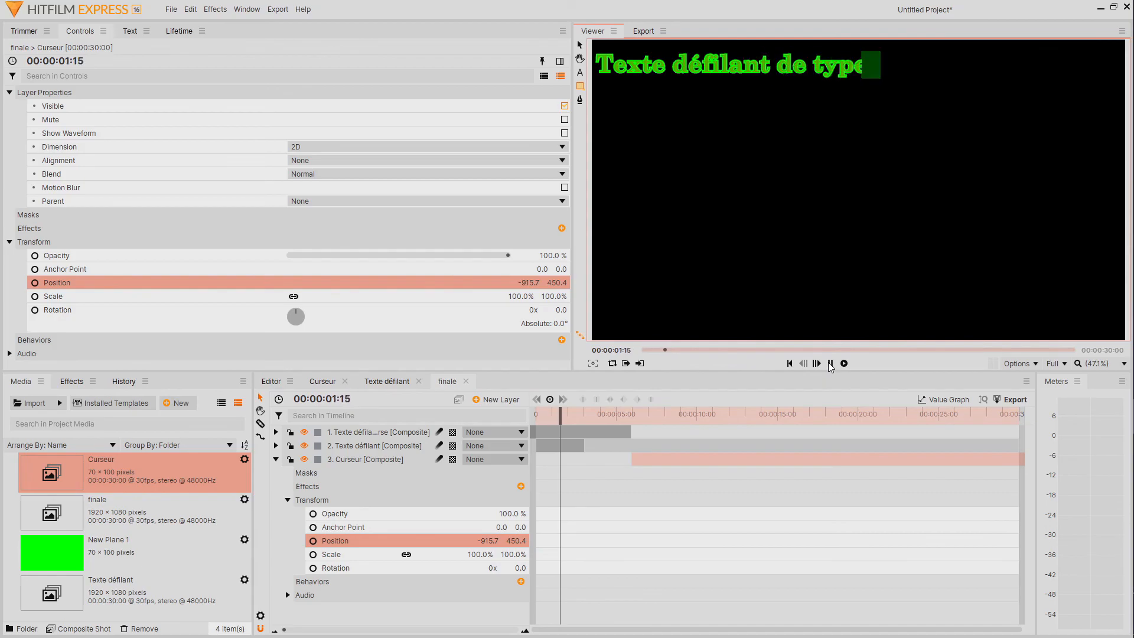